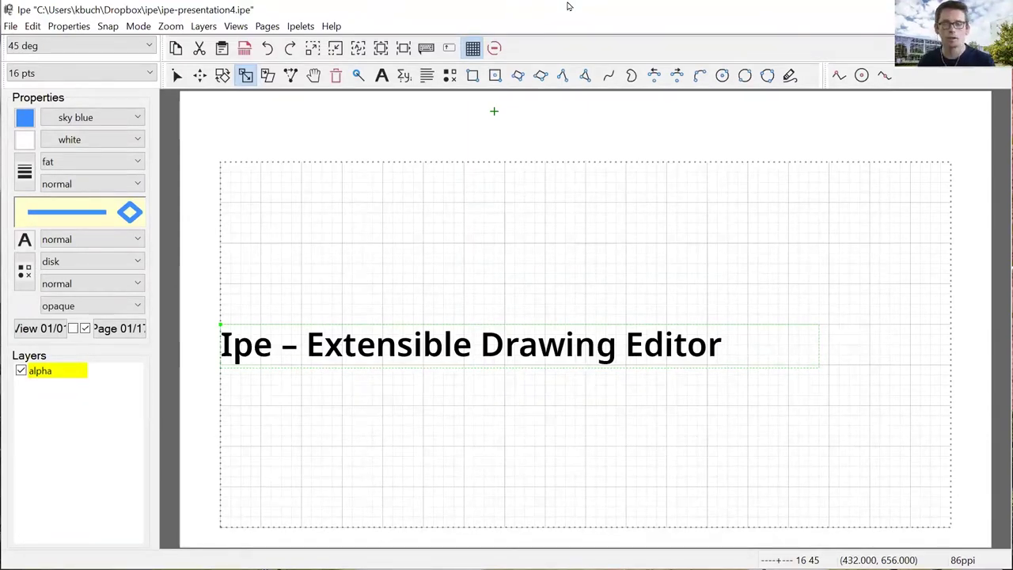
Go to page 2, 'Why use Ipe?', and reveal its six reasons beside the triangle figure.
key(Page_Down)
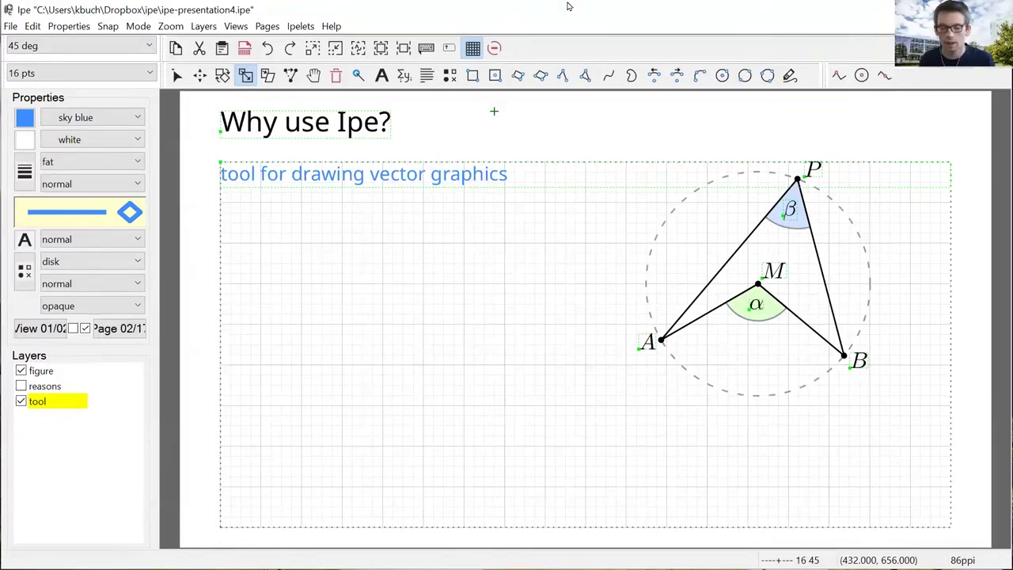
key(Page_Down)
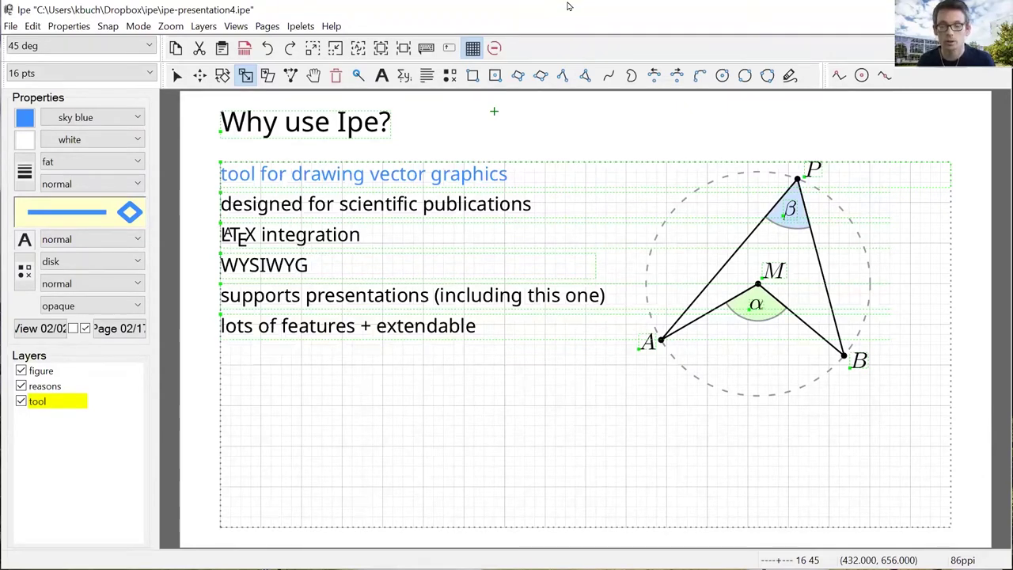
Show the 'ready, set, . . .' LaTeX requirement line and enable online LaTeX compilation.
key(Page_Down)
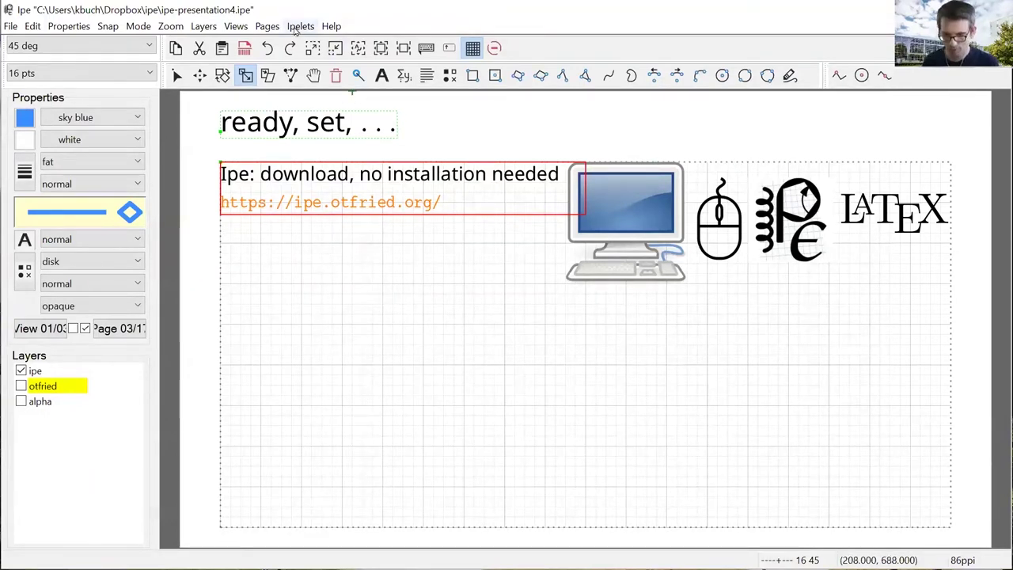
key(Page_Down)
click(332, 26)
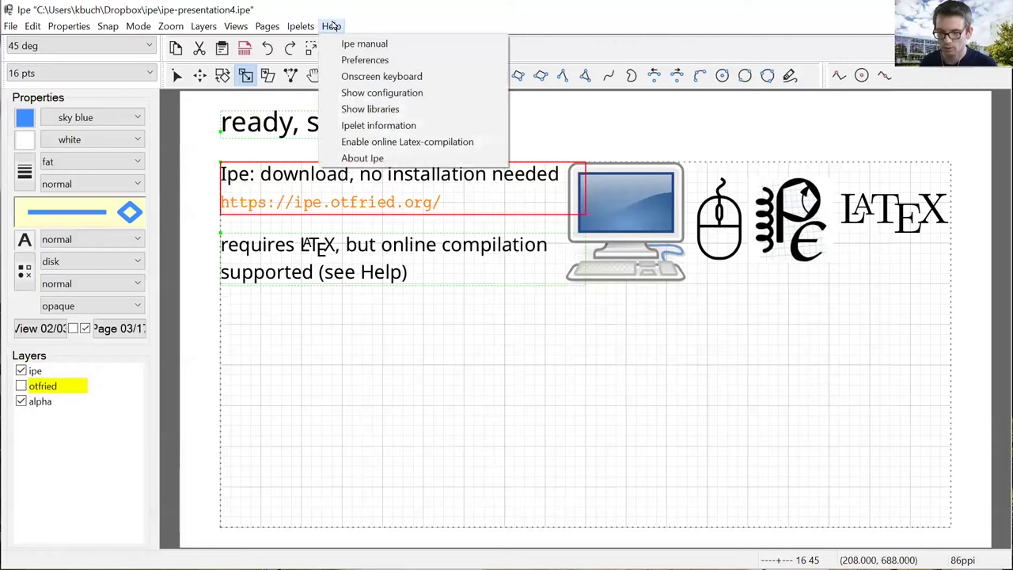
click(405, 141)
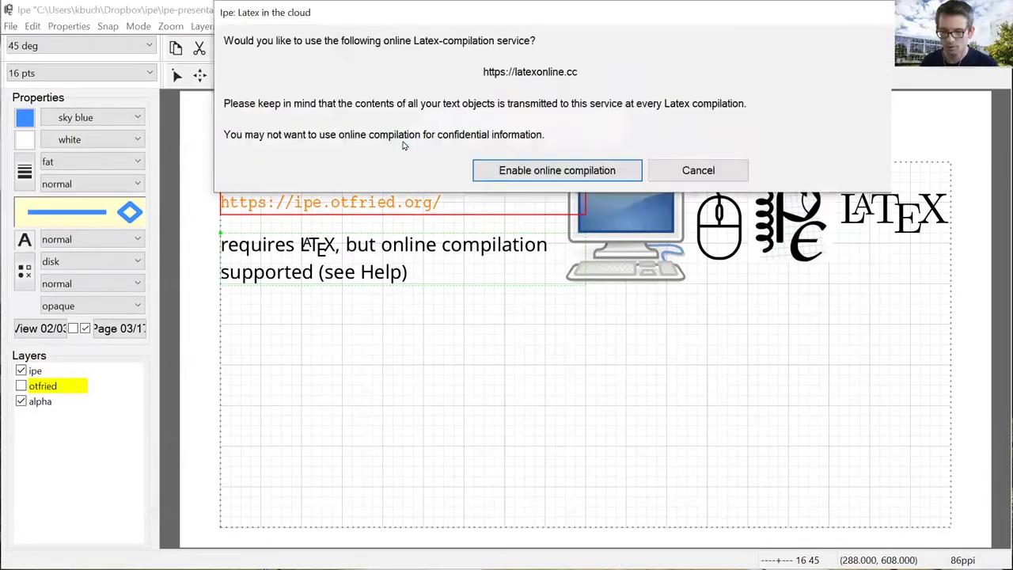
click(573, 173)
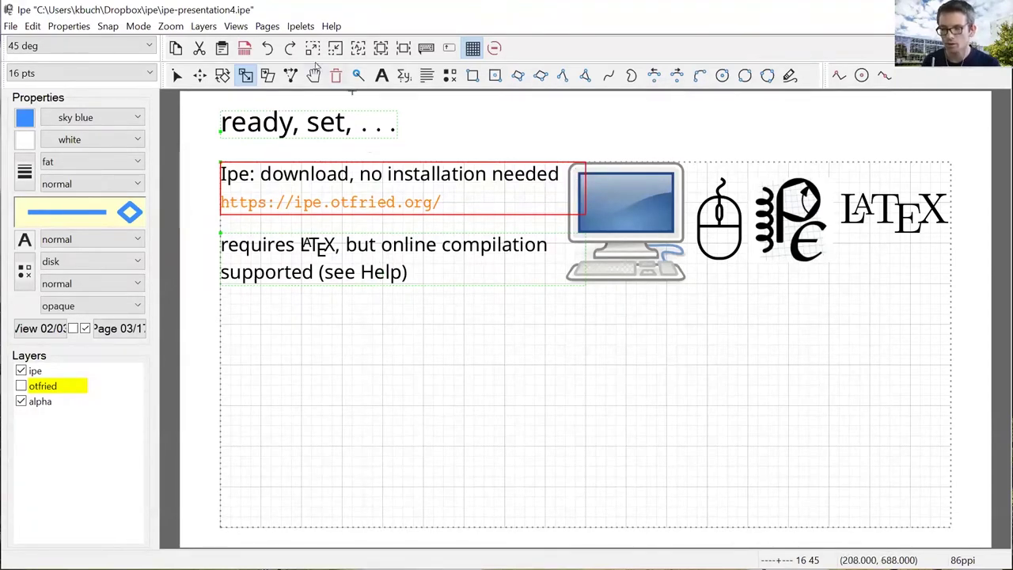
Disable online LaTeX compilation again.
click(310, 28)
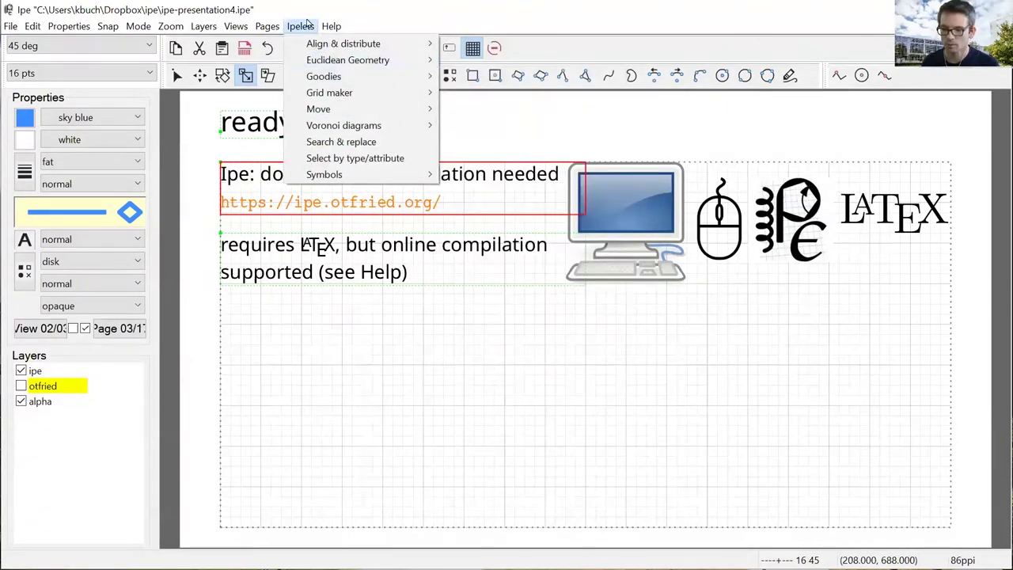
click(403, 142)
click(528, 170)
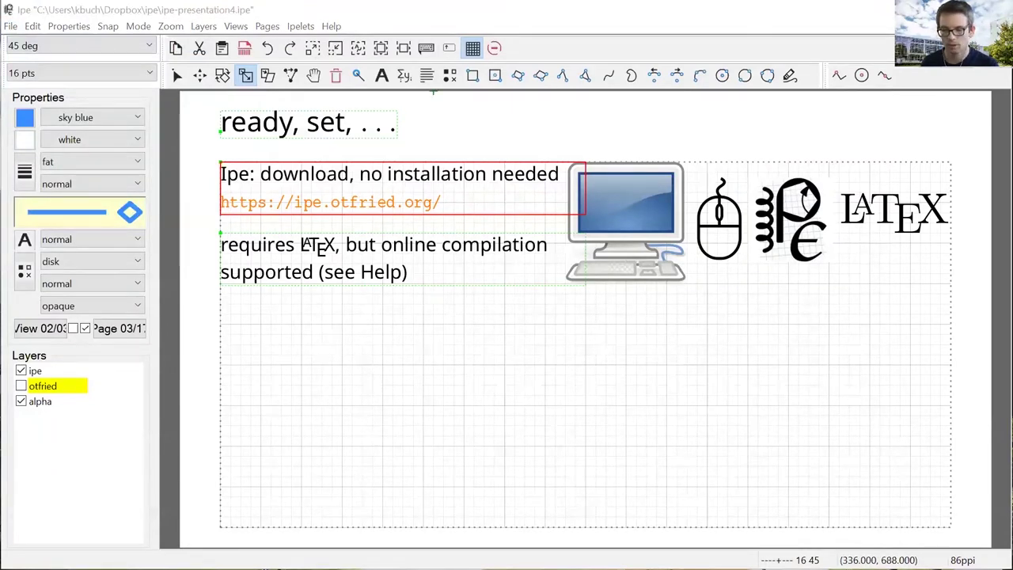
Open and close a blank window, then add two ink strokes on the '. . . go!' slide.
key(ctrl+n)
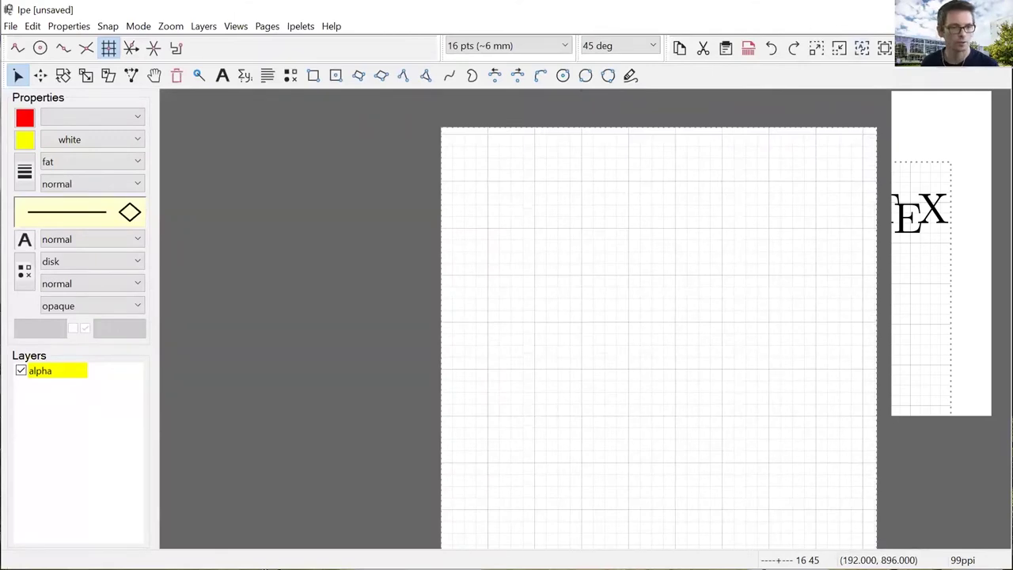
key(ctrl+w)
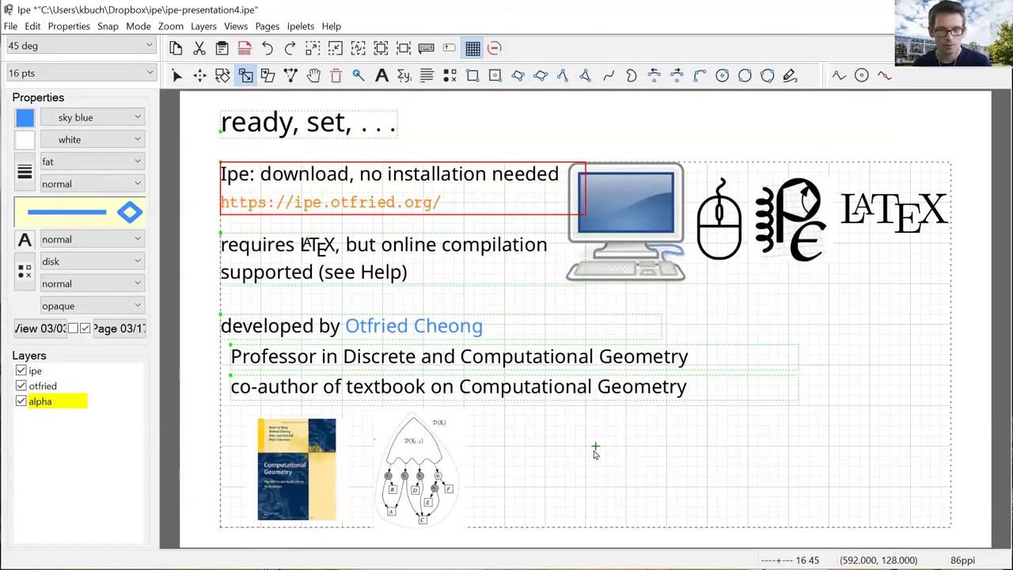
key(Page_Down)
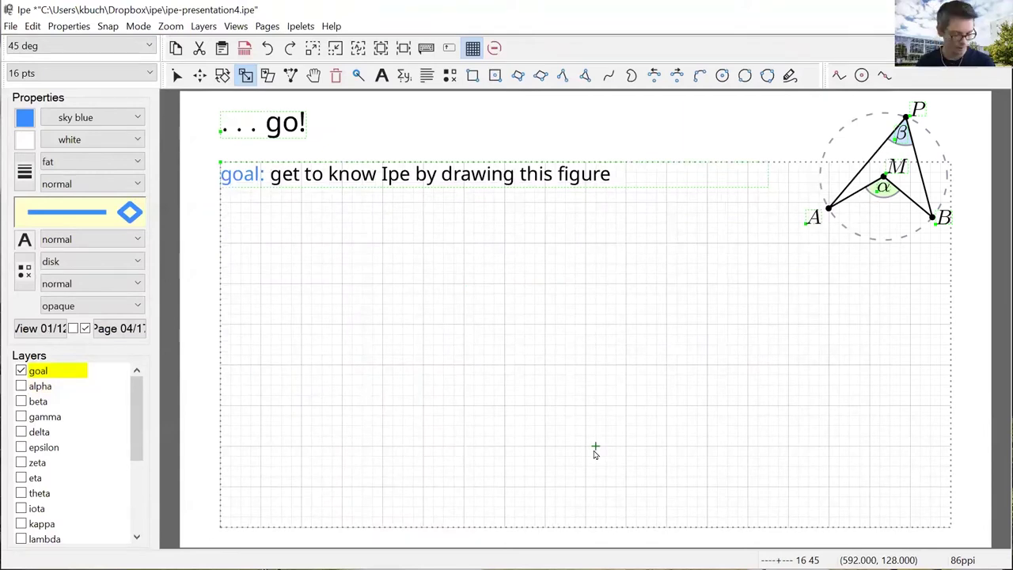
key(k)
drag(848, 254, 890, 255)
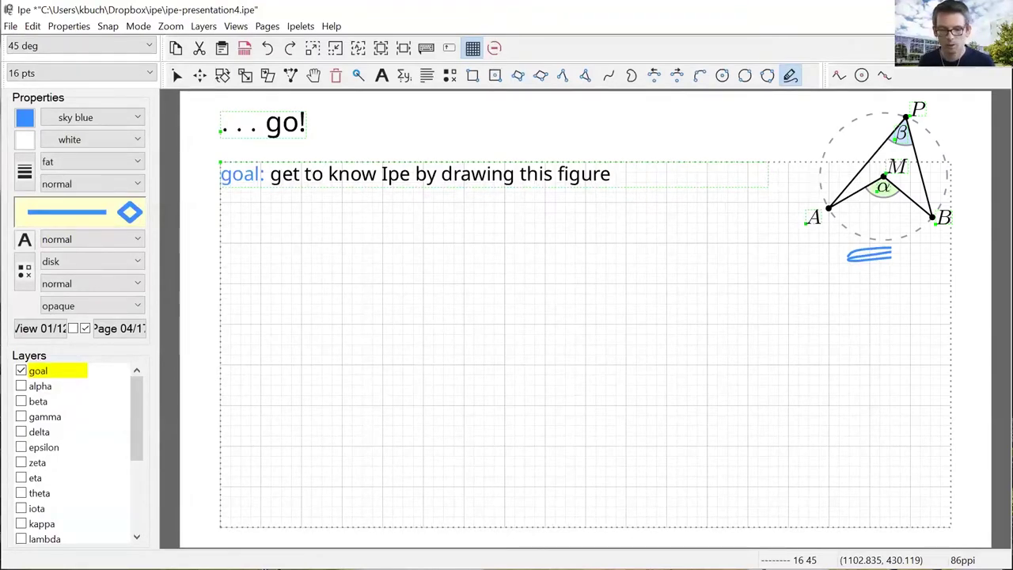
key(Page_Down)
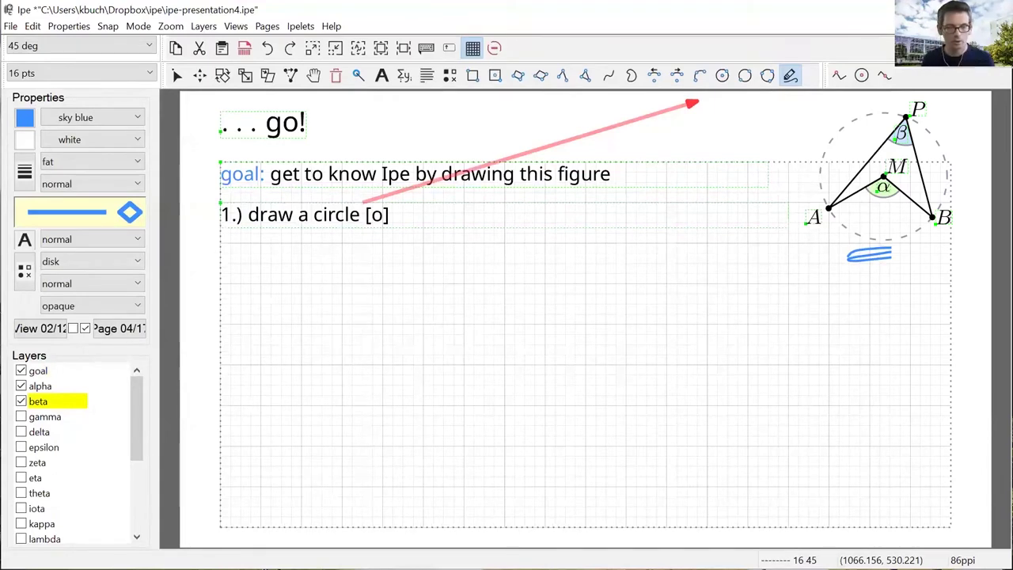
drag(710, 100, 739, 100)
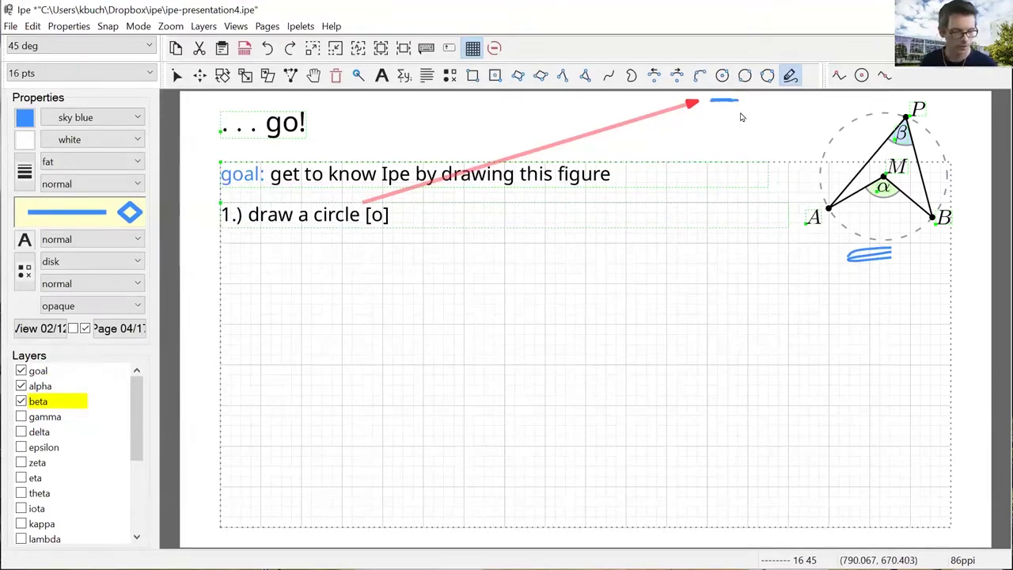
Draw a circle and move it toward the lower right of the page.
key(o)
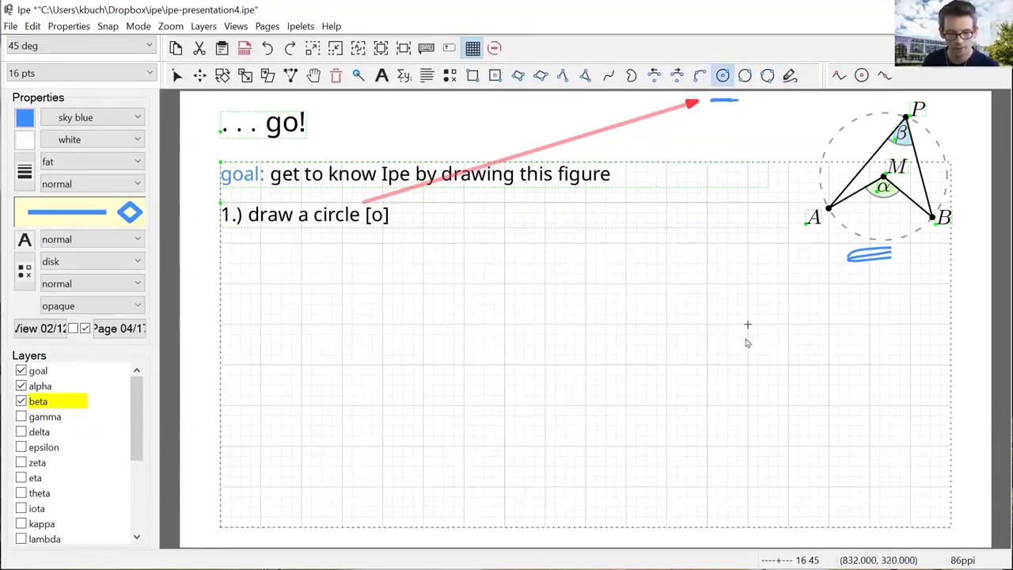
click(768, 357)
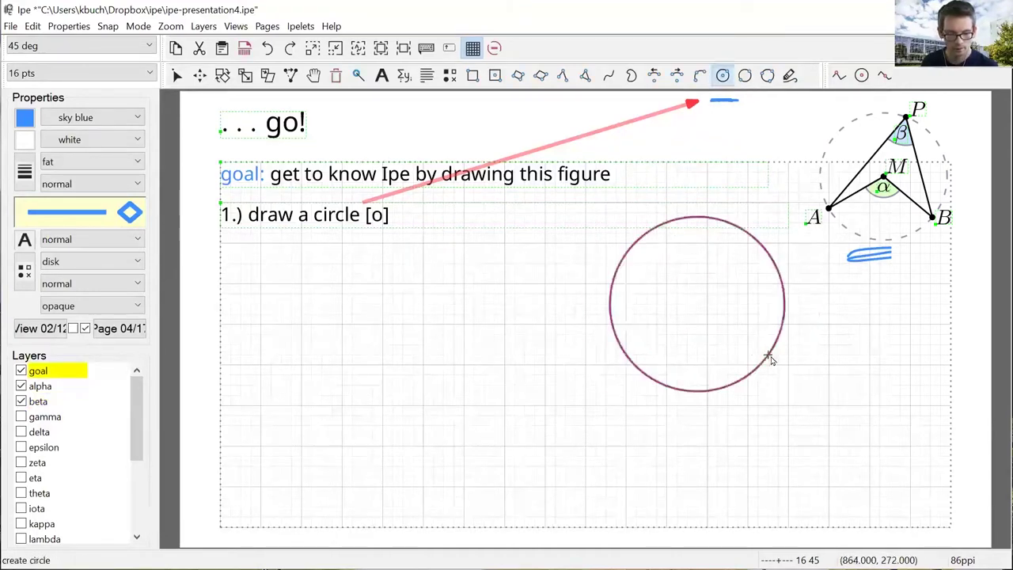
drag(748, 378, 859, 456)
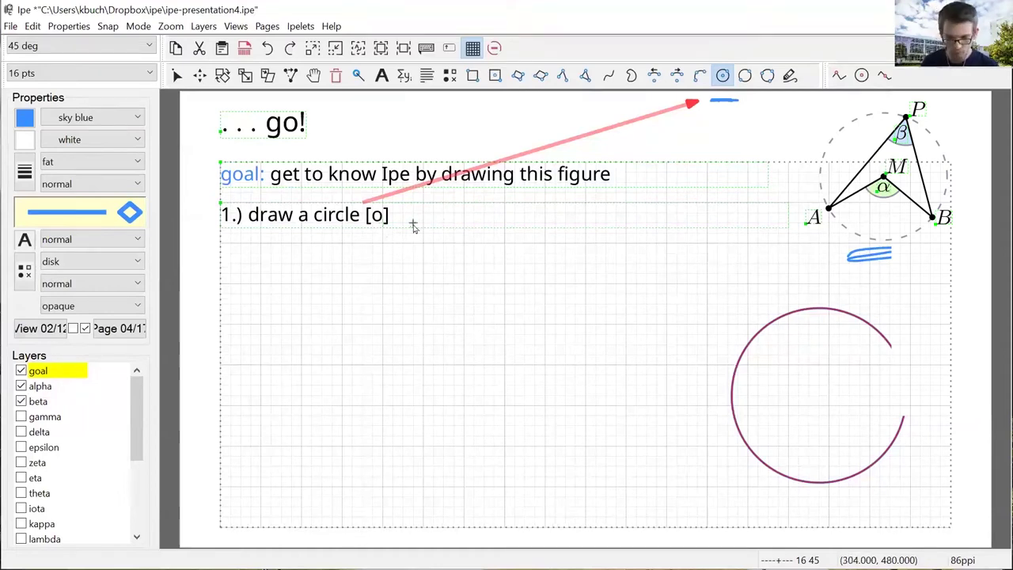
Mark the circle's centre on the goal layer using control-point snapping.
click(717, 79)
key(Page_Down)
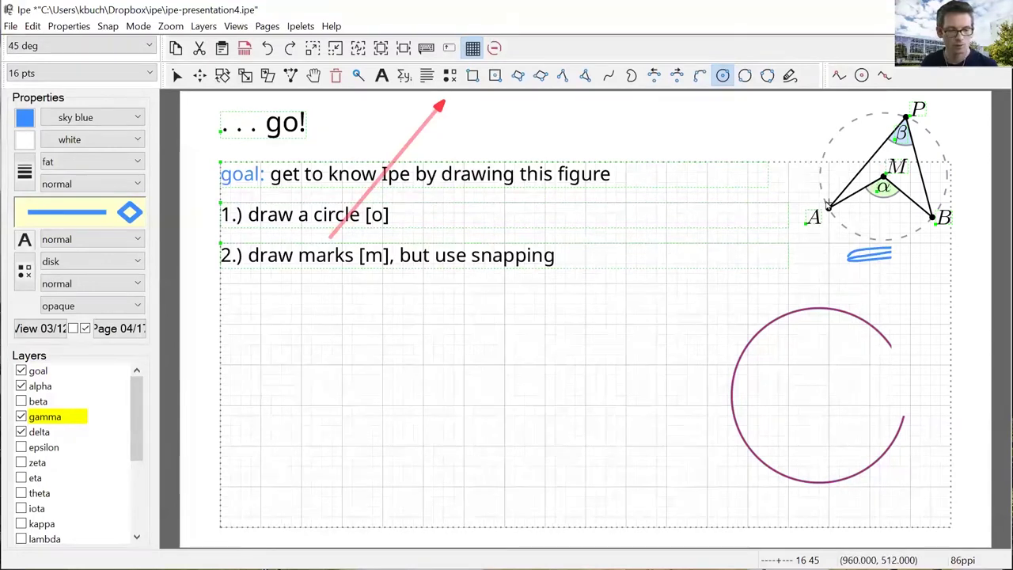
click(449, 75)
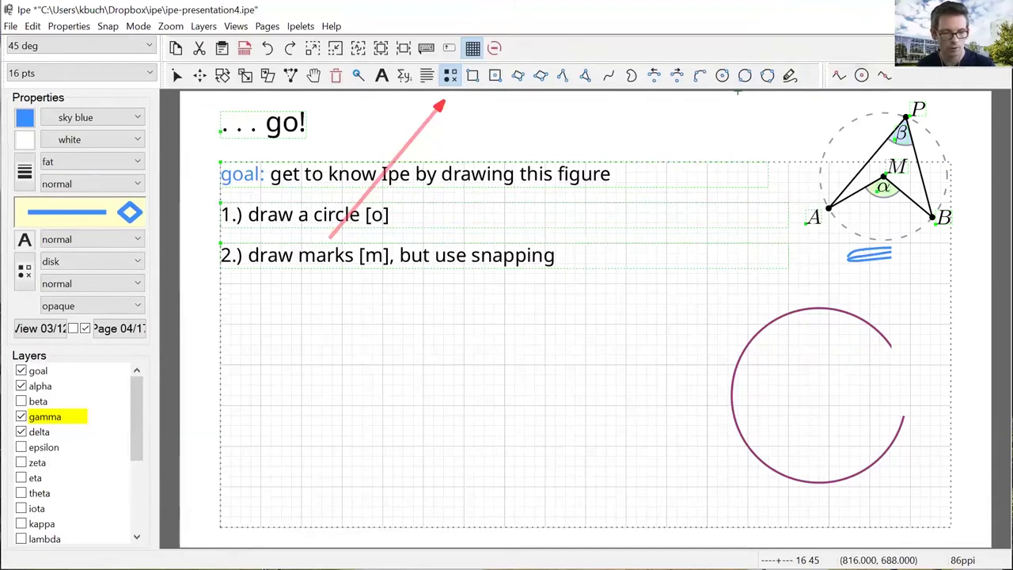
key(Page_Down)
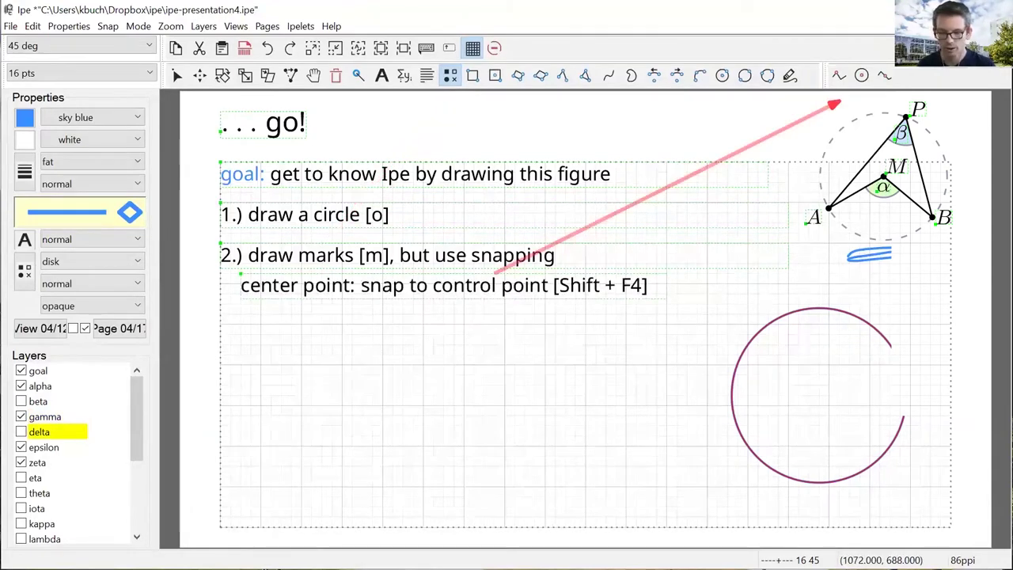
click(863, 79)
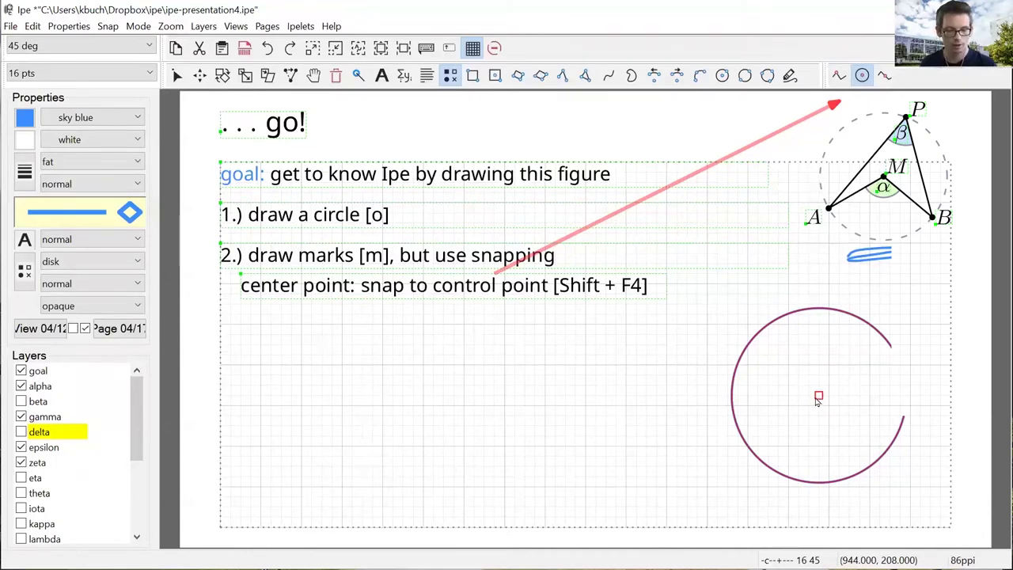
click(818, 398)
click(623, 363)
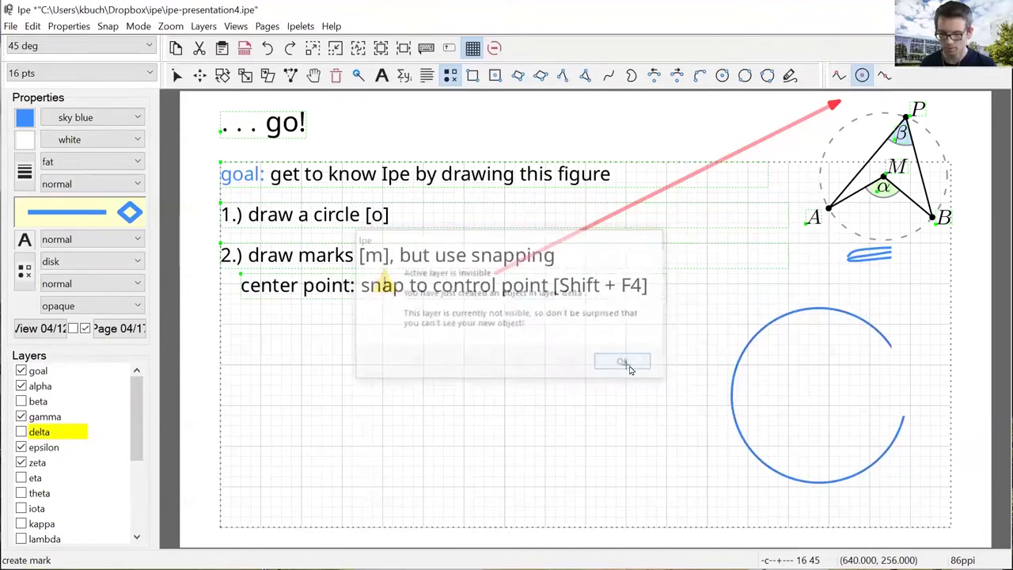
click(40, 371)
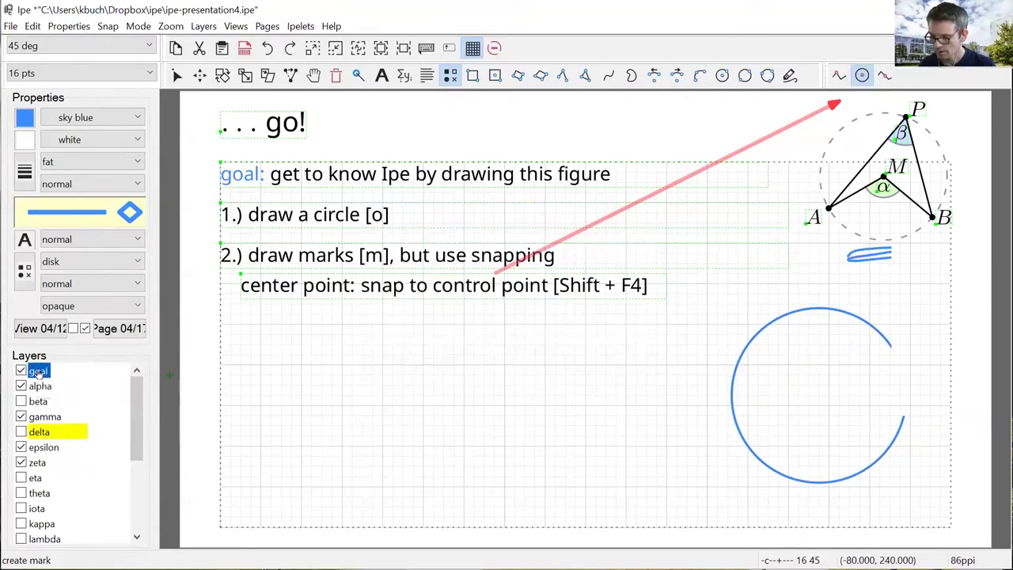
click(818, 395)
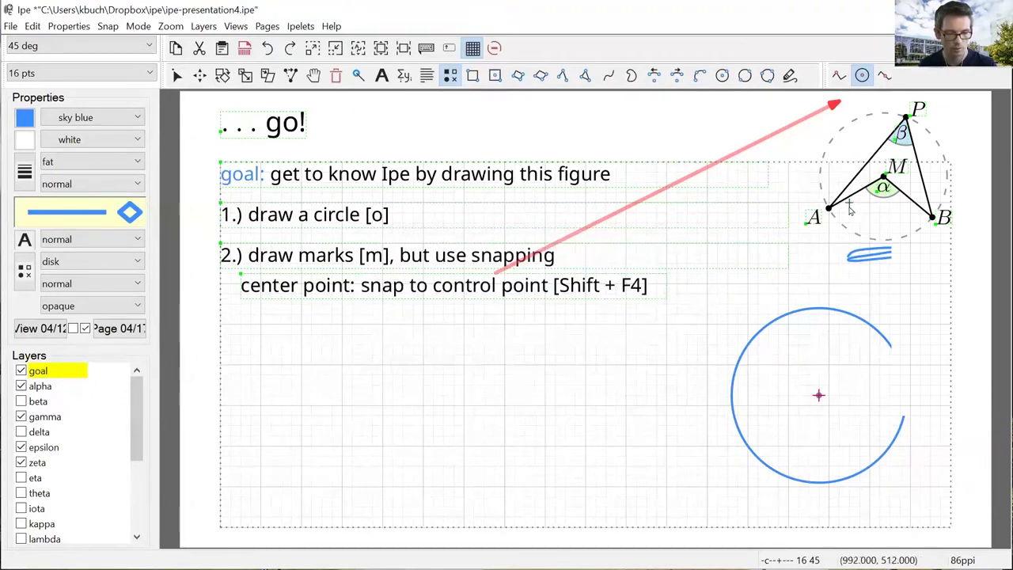
Switch to boundary snapping and mark the circle's top, lower-right and left rim.
key(Page_Down)
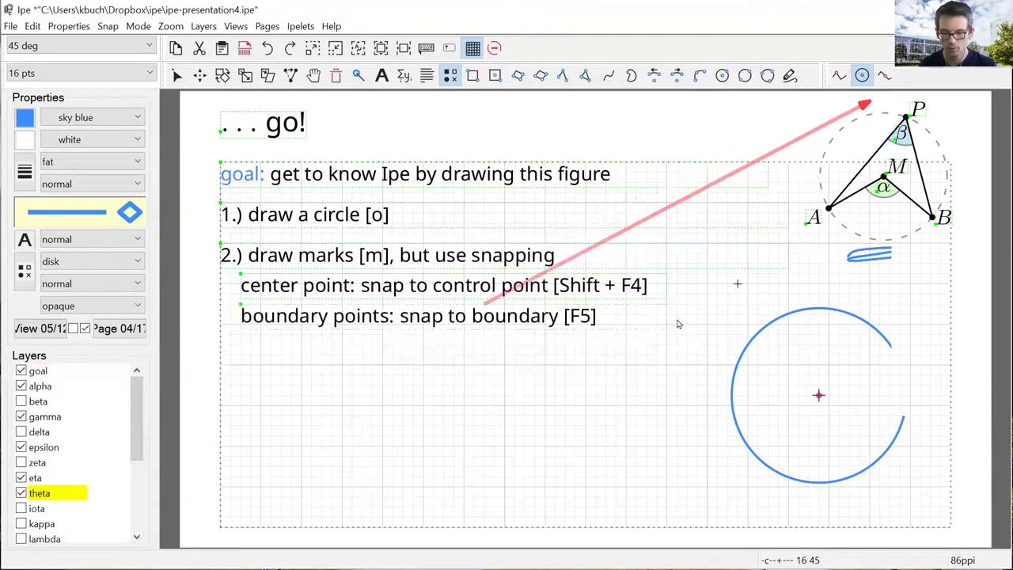
click(886, 78)
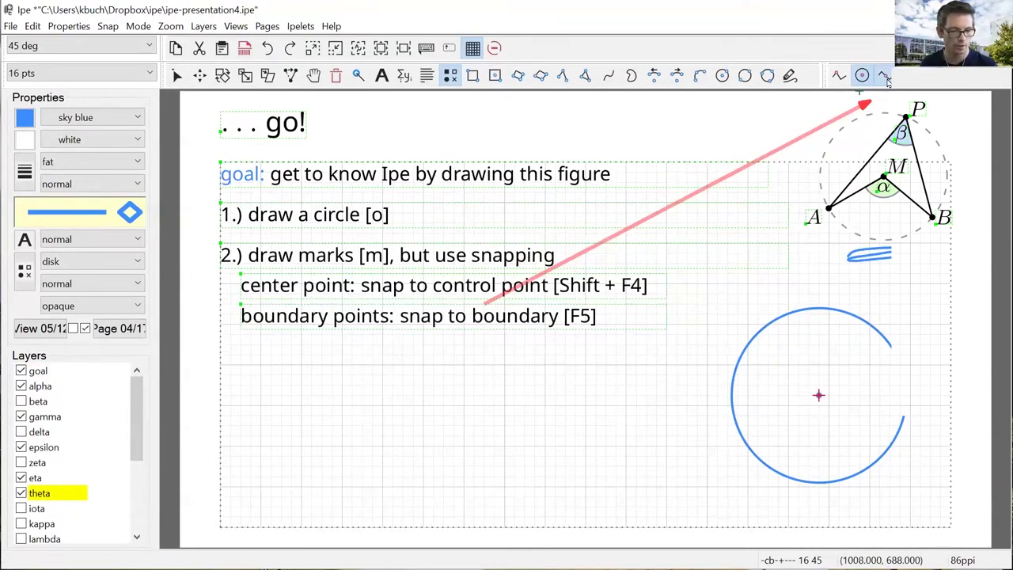
click(862, 76)
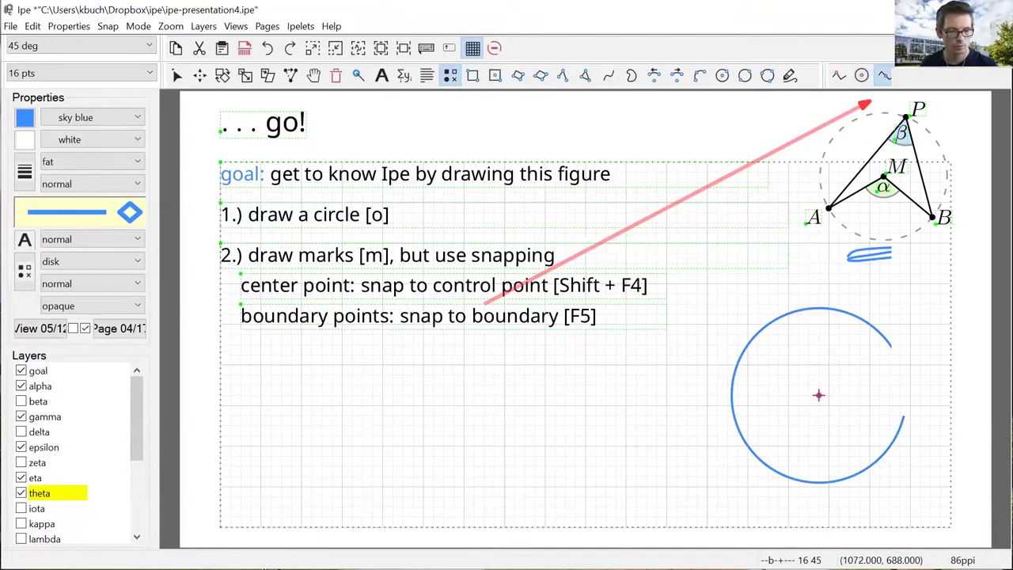
click(850, 314)
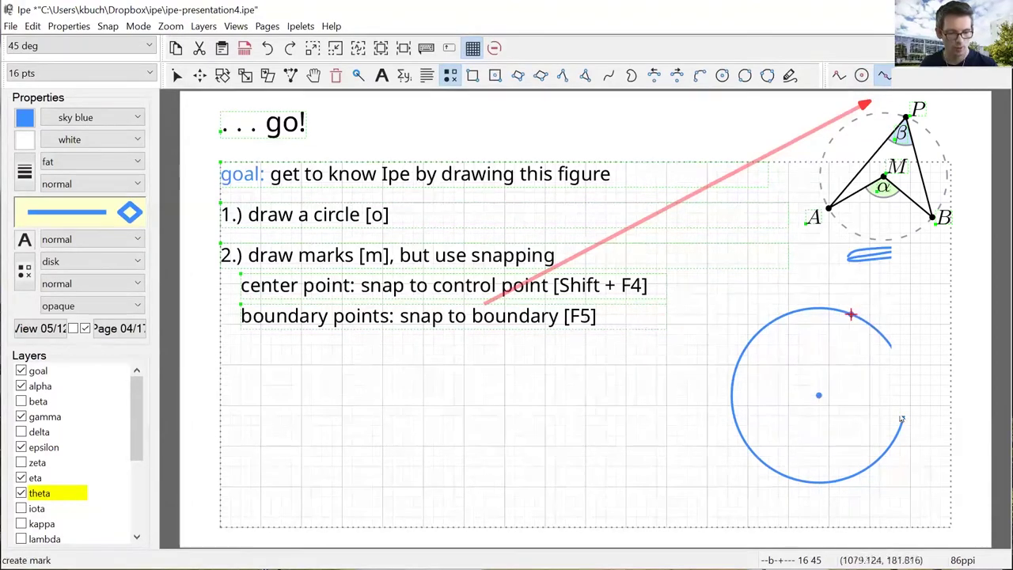
click(880, 459)
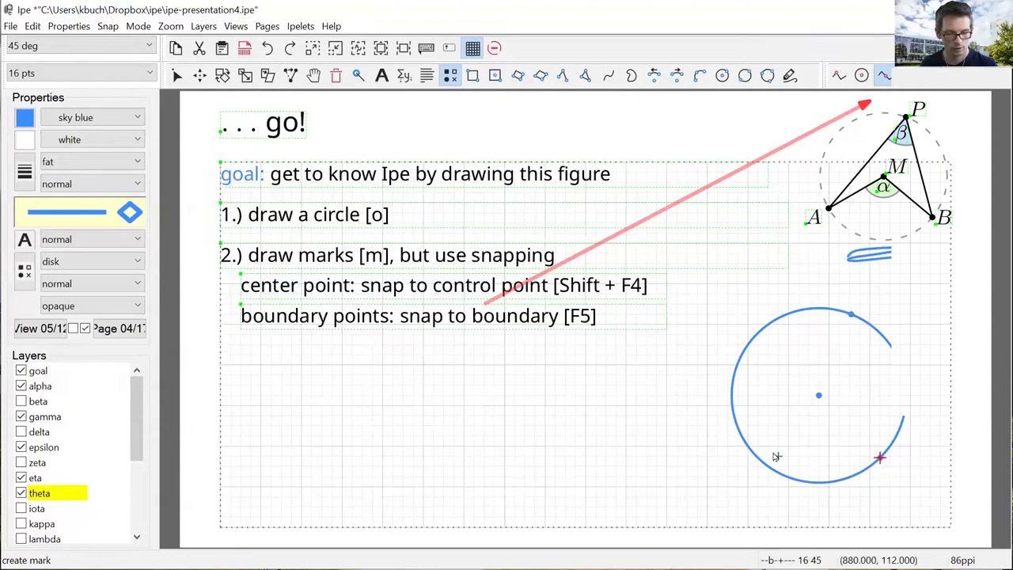
click(738, 432)
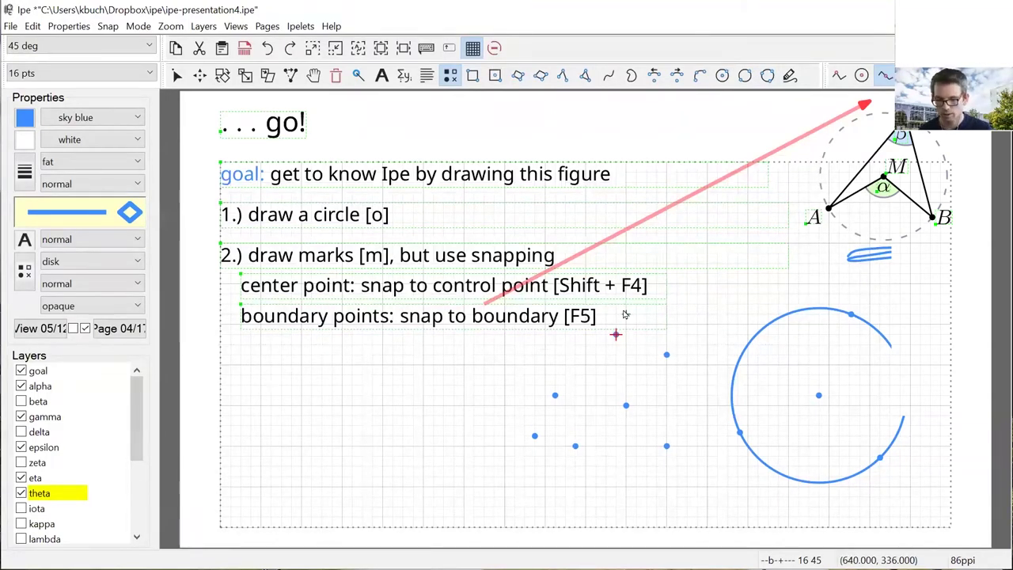
Choose the Polygon tool with vertex snapping on and boundary and grid snapping off.
key(Page_Down)
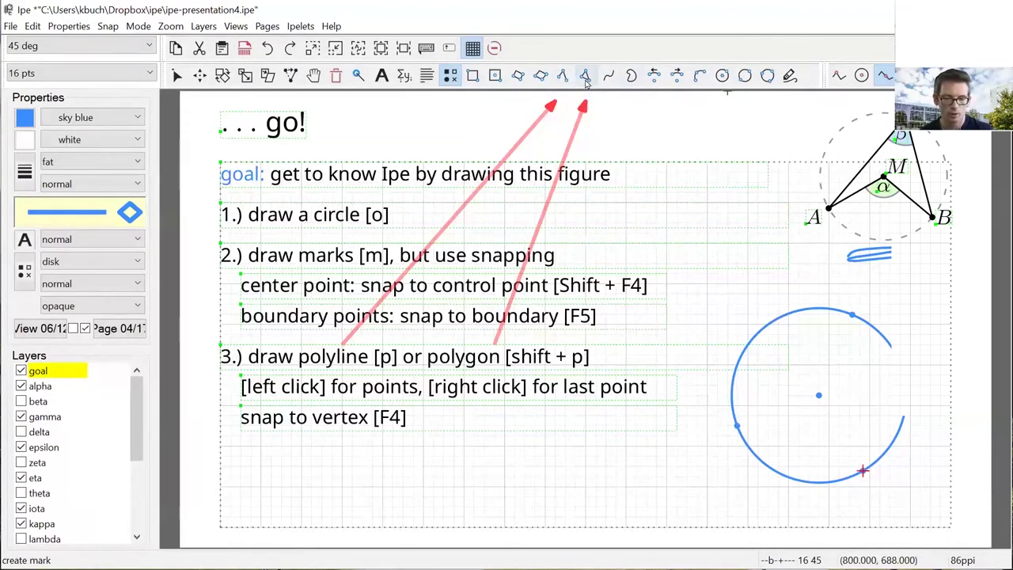
click(564, 75)
click(587, 77)
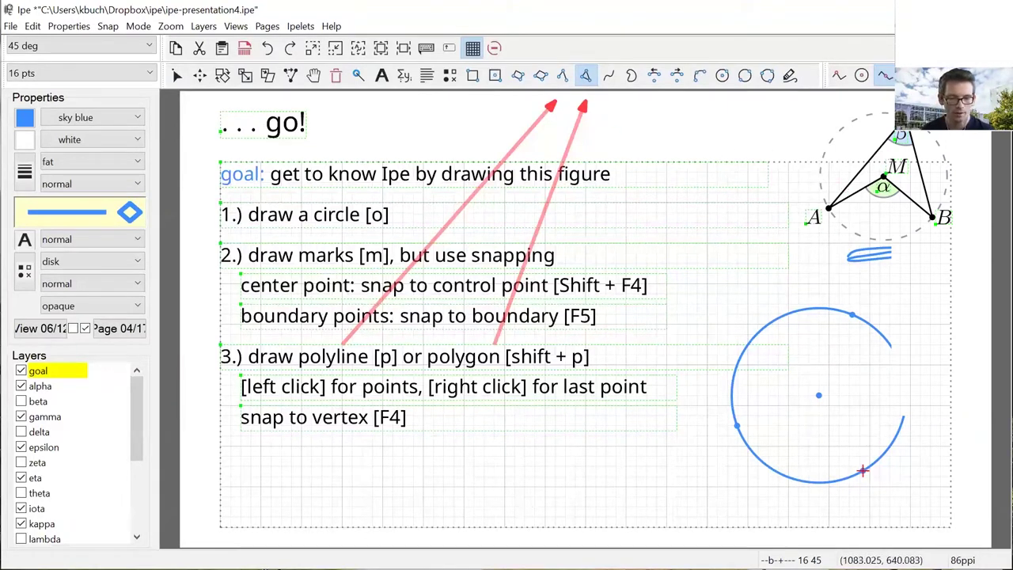
click(838, 75)
click(884, 75)
key(F7)
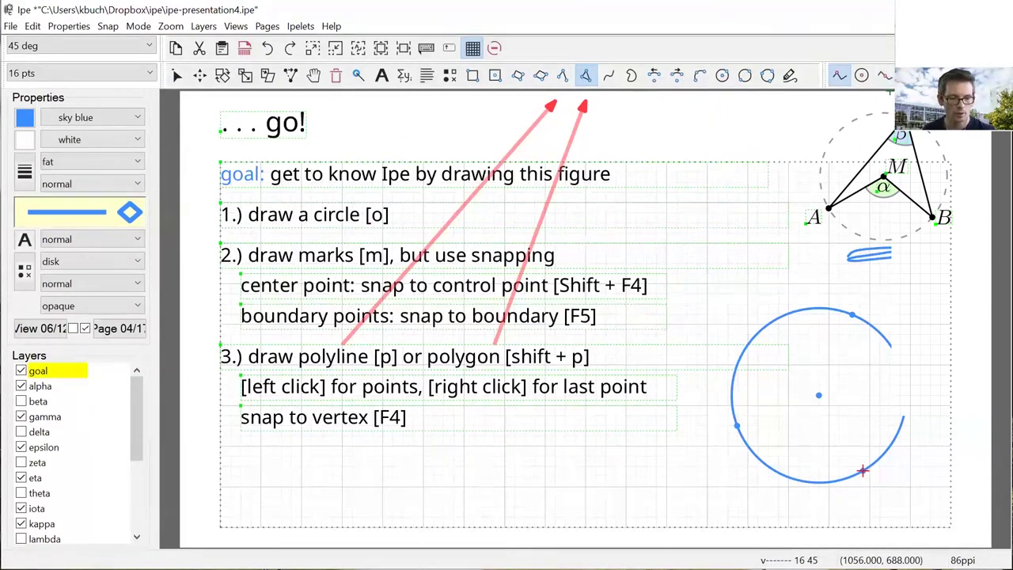
Draw the polygon through the left, top and lower-right rim marks to the centre, then advance.
click(737, 427)
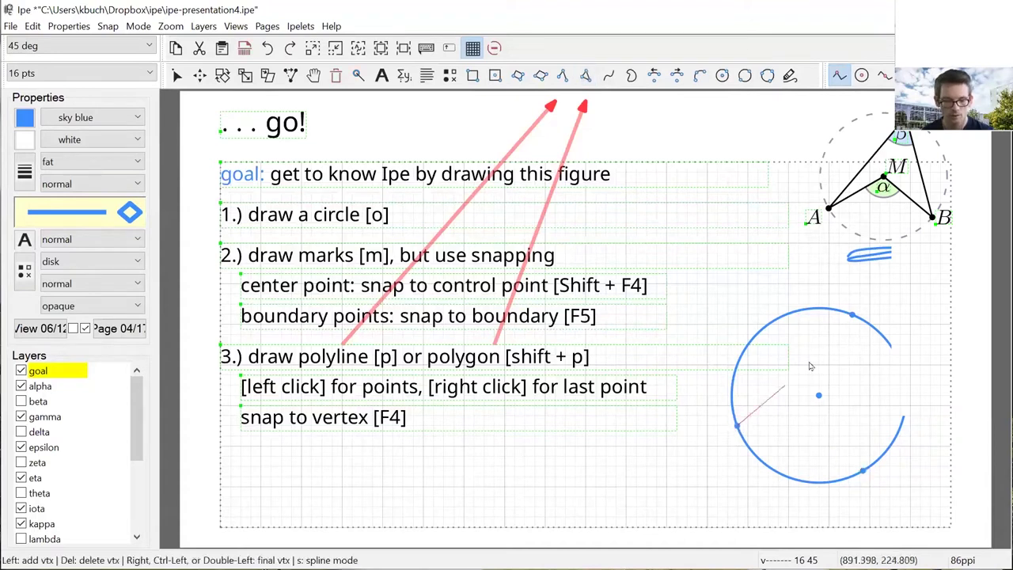
click(852, 315)
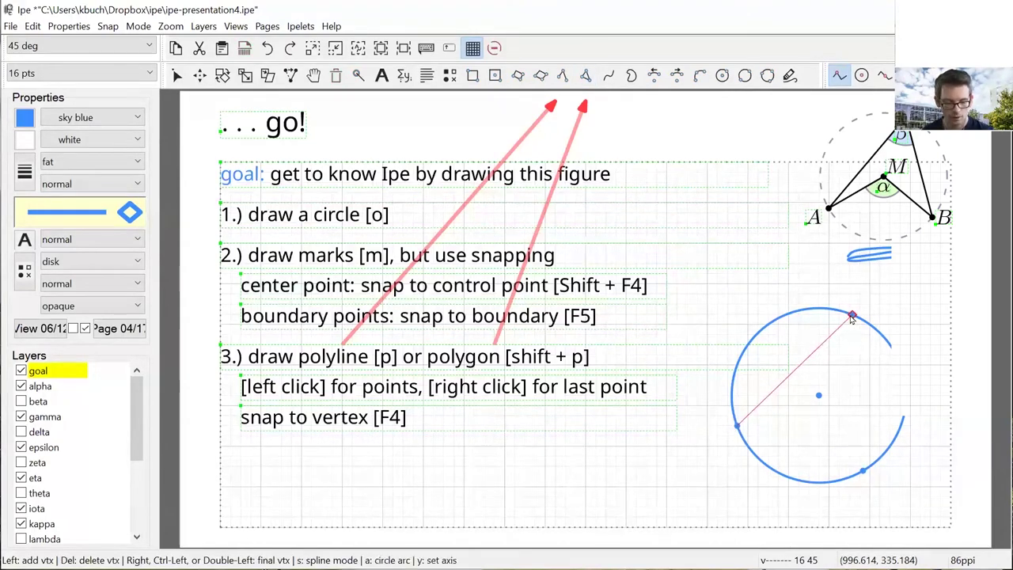
click(863, 470)
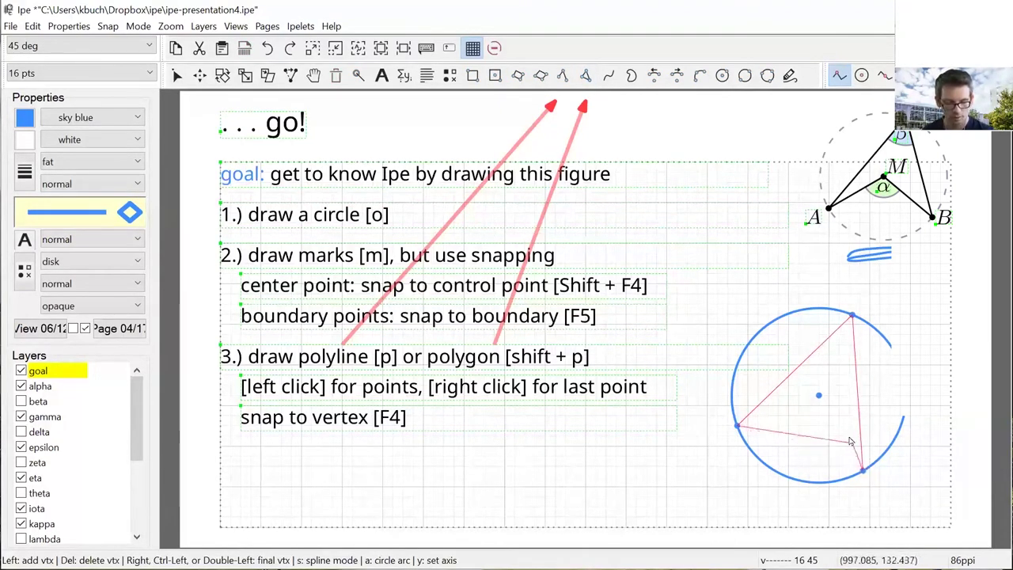
right_click(823, 402)
key(Page_Down)
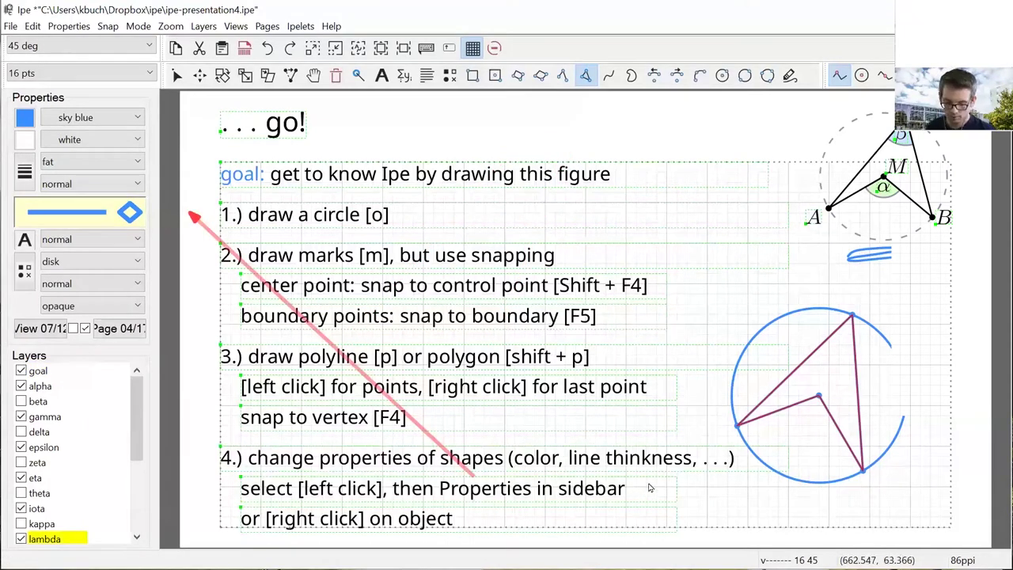
Make the polygon's outline black.
click(179, 76)
click(742, 293)
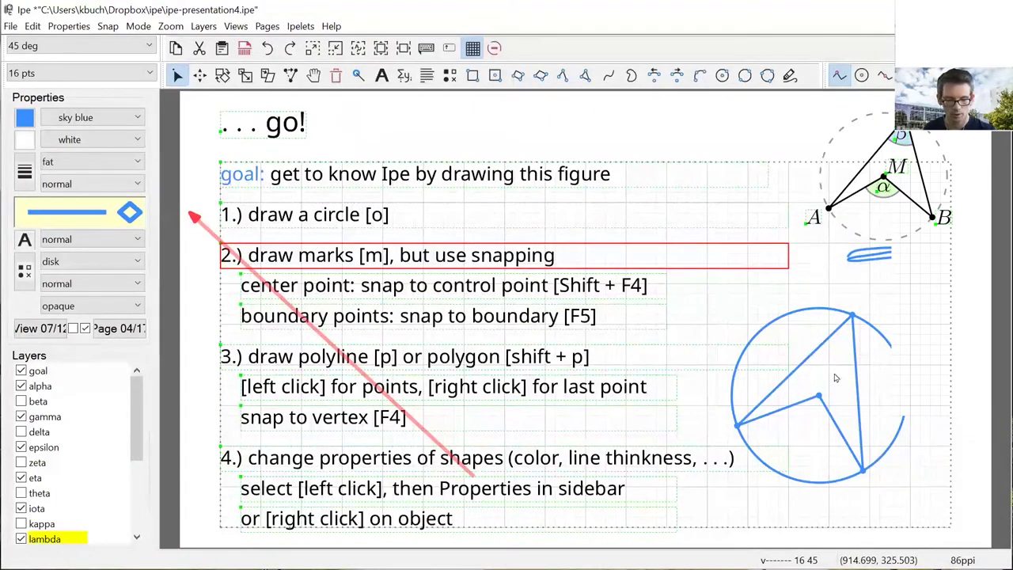
click(804, 364)
key(Escape)
click(91, 117)
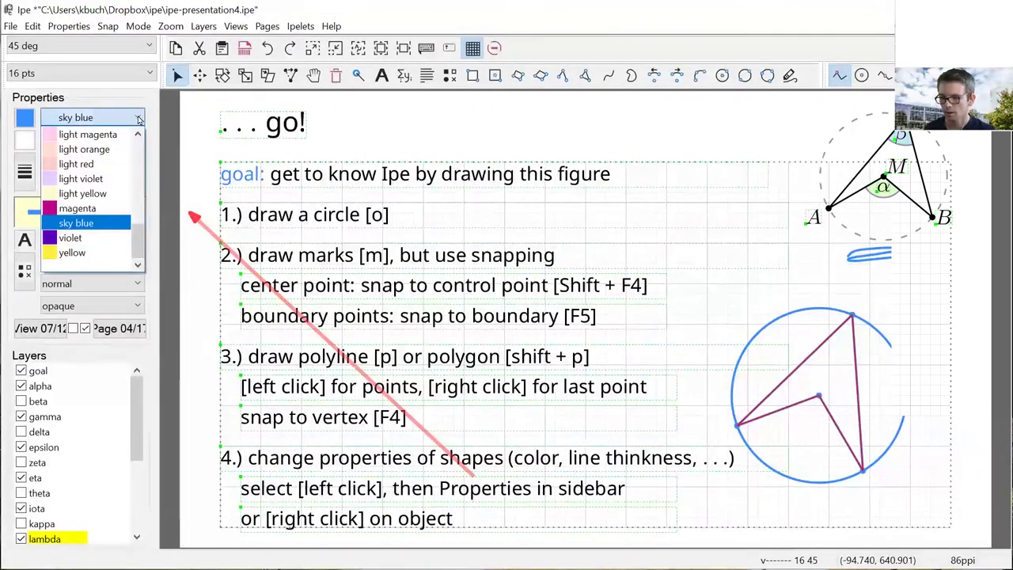
drag(136, 240, 138, 142)
click(100, 149)
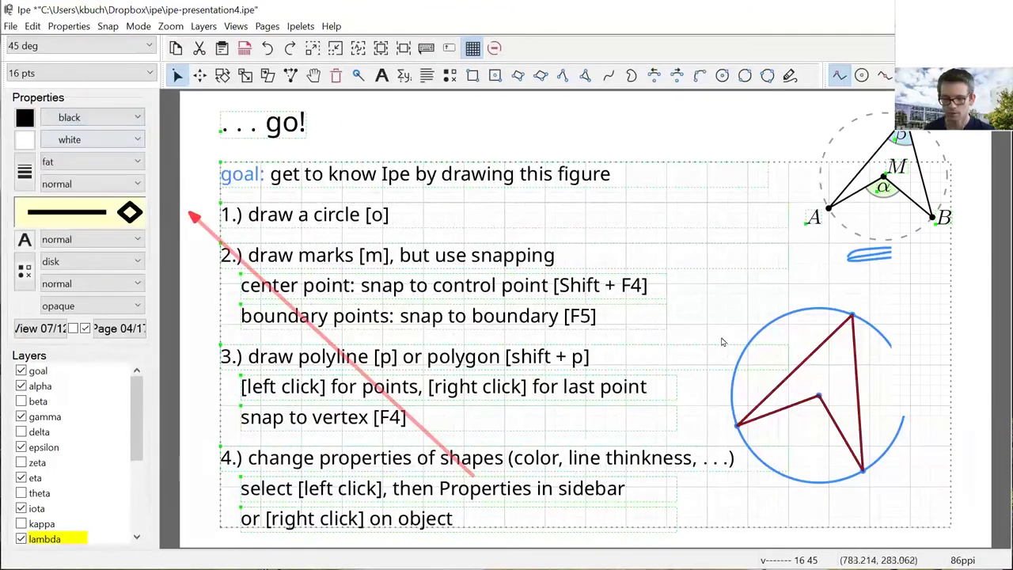
Make the circle's outline grey.
click(751, 365)
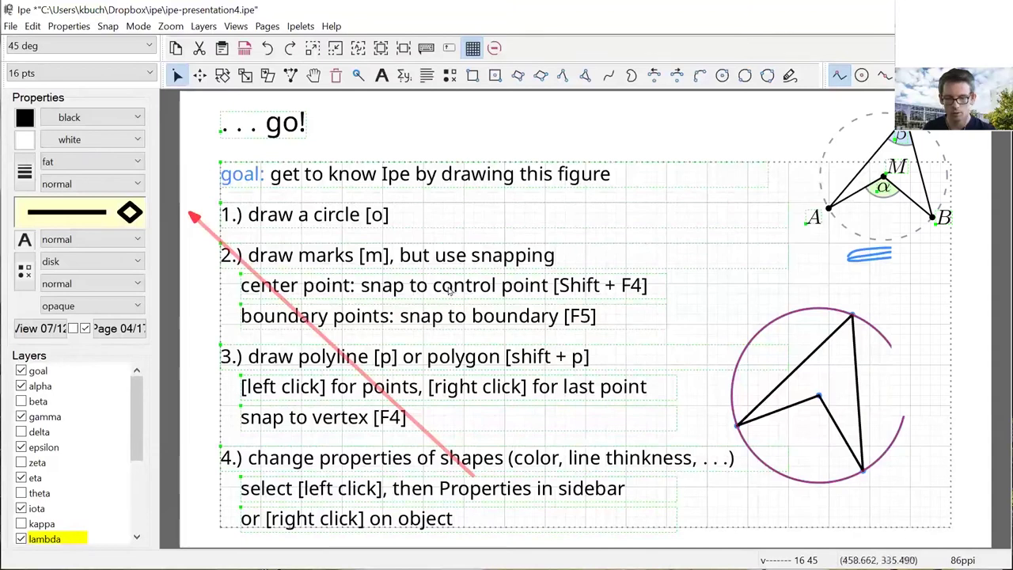
click(91, 117)
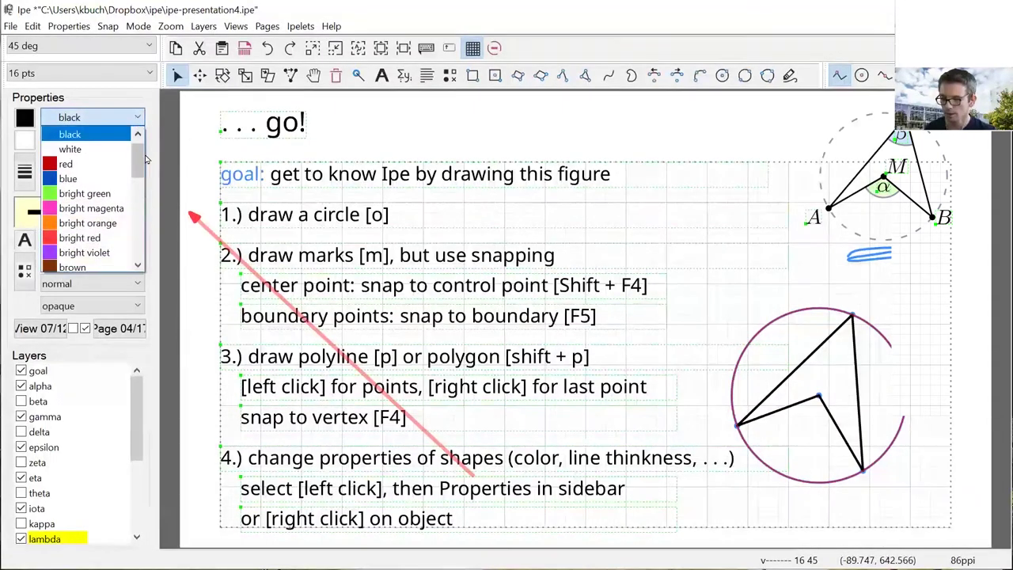
drag(139, 147, 139, 206)
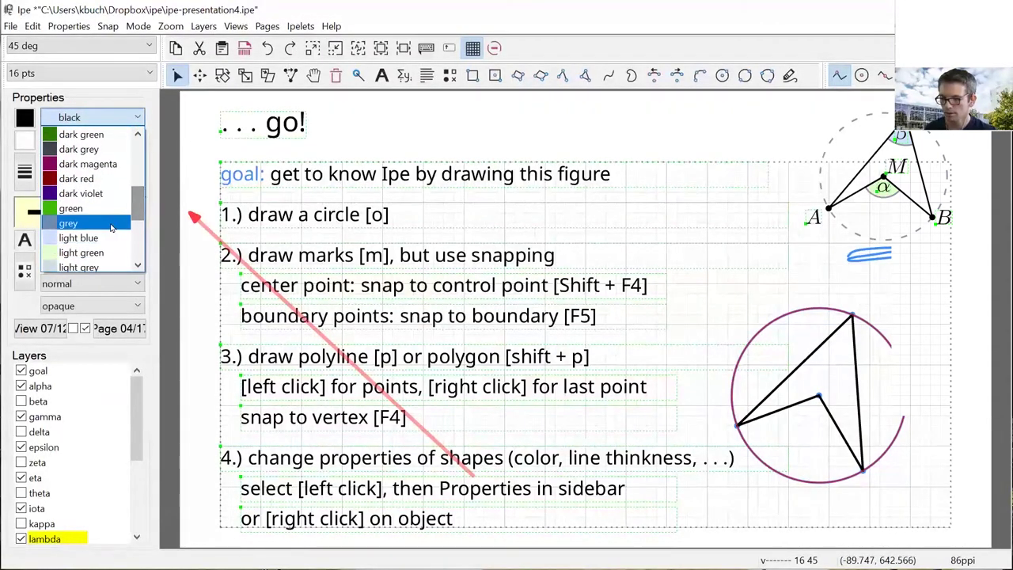
click(109, 225)
click(726, 314)
Add a start arrowhead to the '3.) draw polyline' text line, then remove it.
click(746, 349)
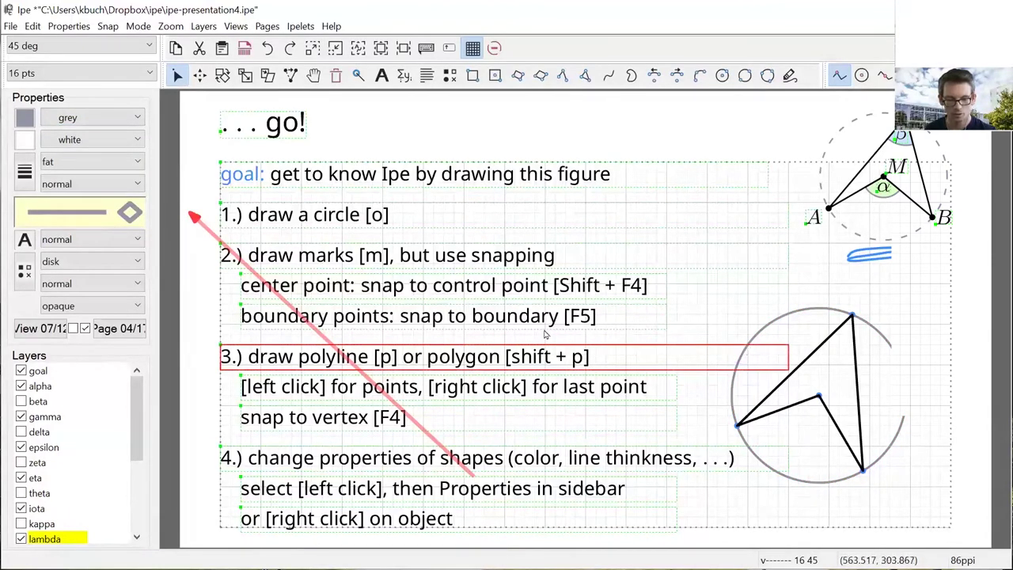
click(78, 212)
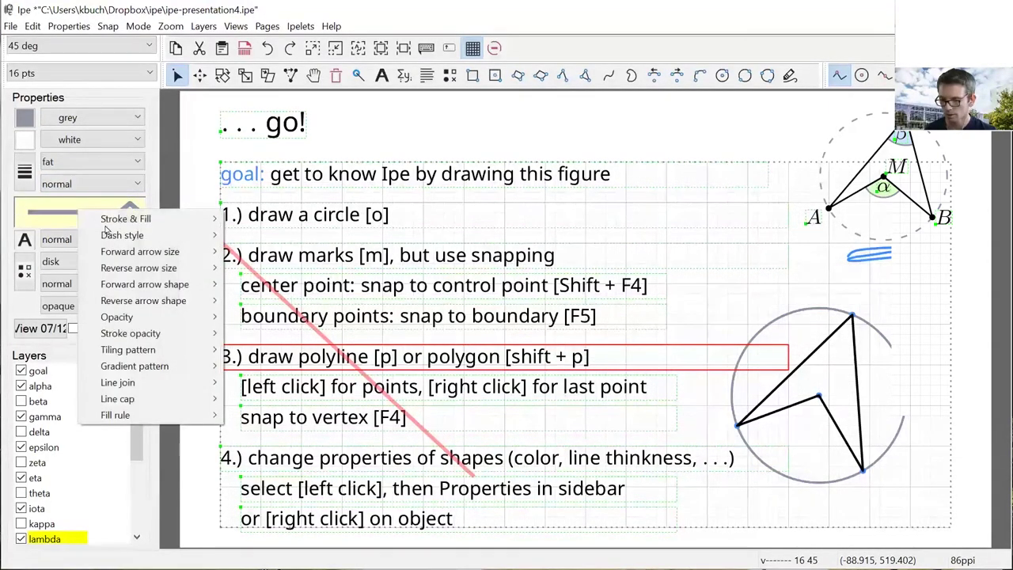
click(39, 214)
click(38, 212)
Set the circle's dash style to dashed and clear the selection.
click(774, 325)
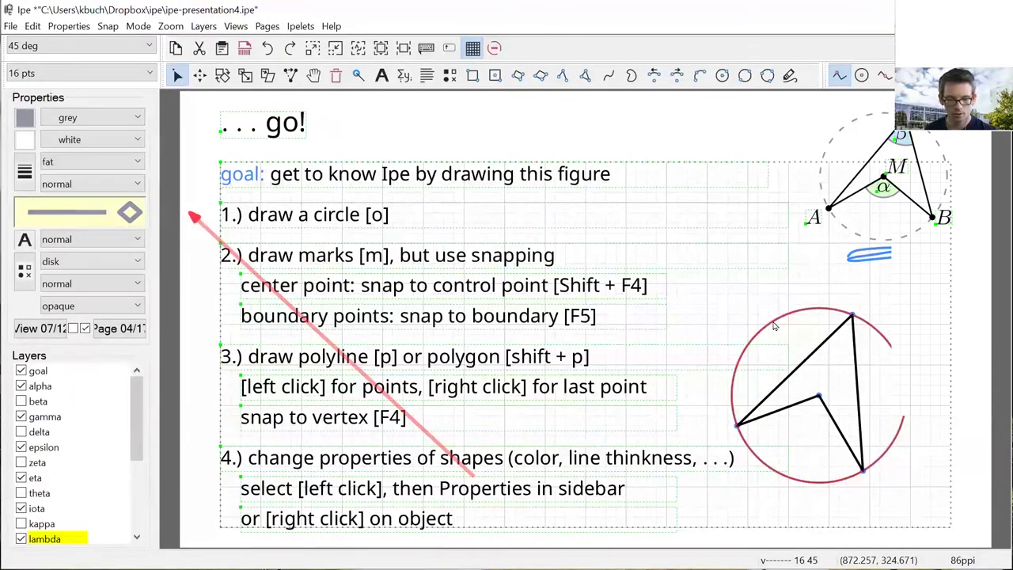
right_click(775, 325)
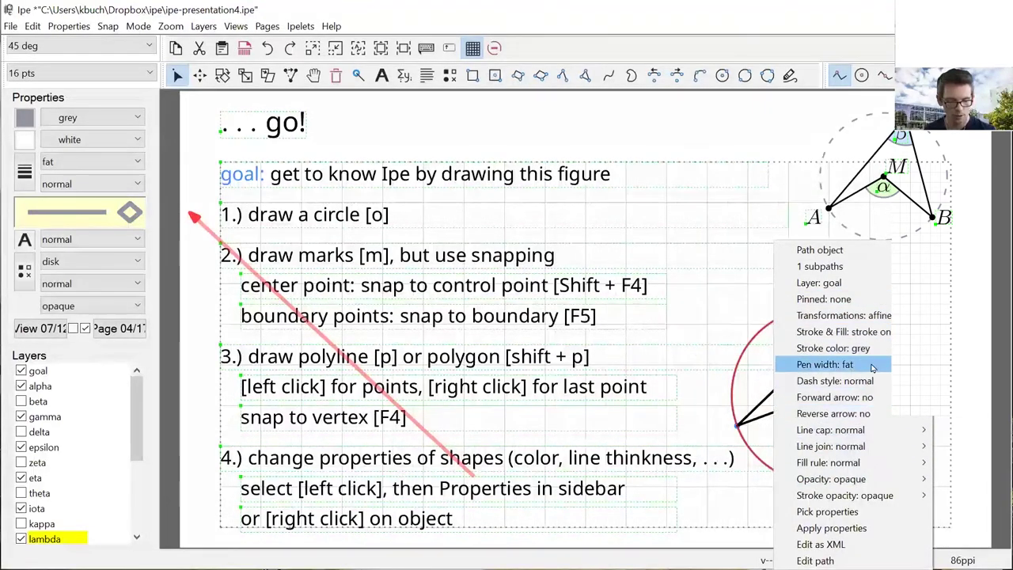
mouse_move(876, 386)
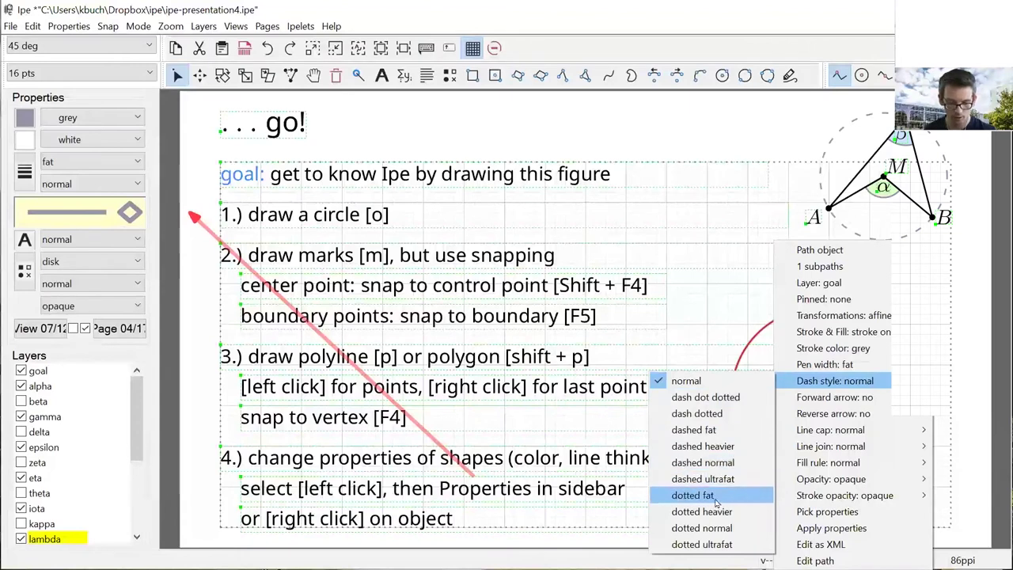
click(719, 437)
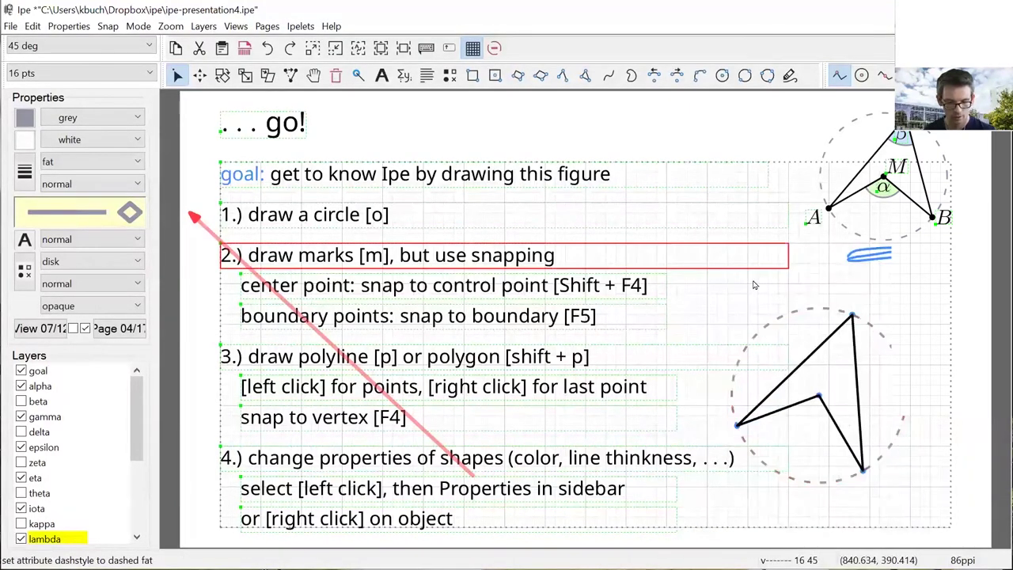
click(778, 323)
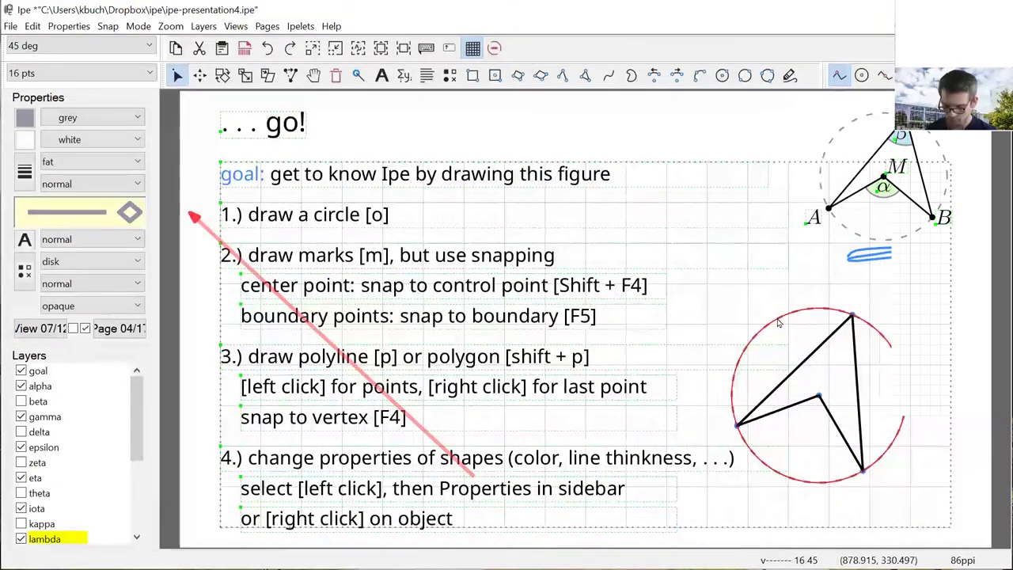
click(808, 360)
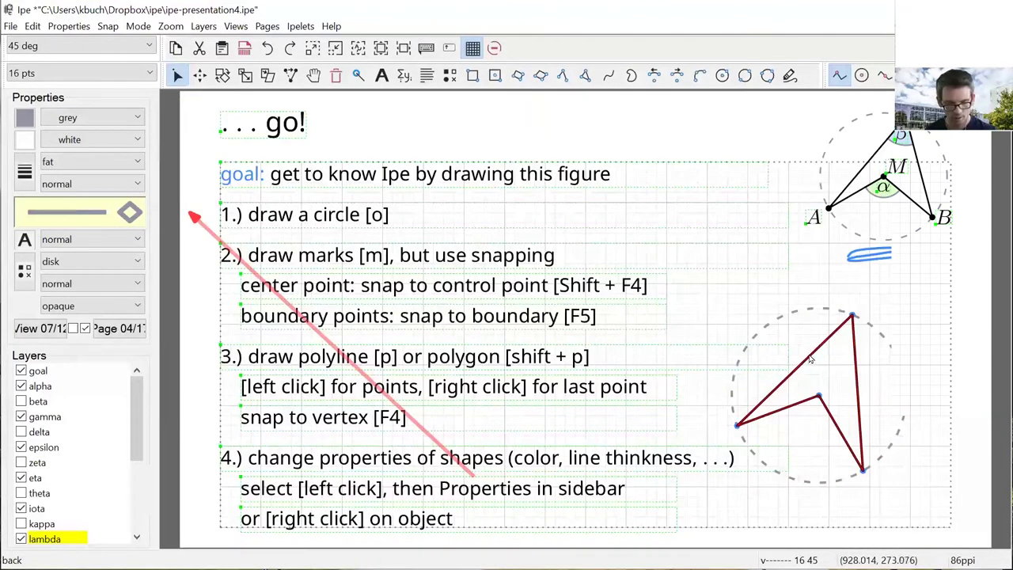
click(864, 431)
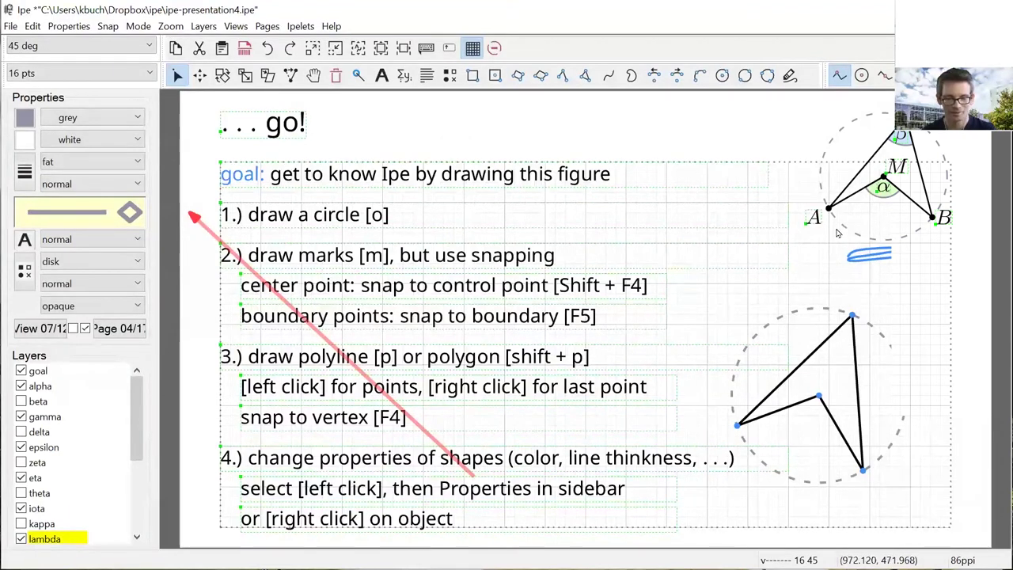
Create a black math label P beside the drawing, with goal as the active layer.
key(Page_Down)
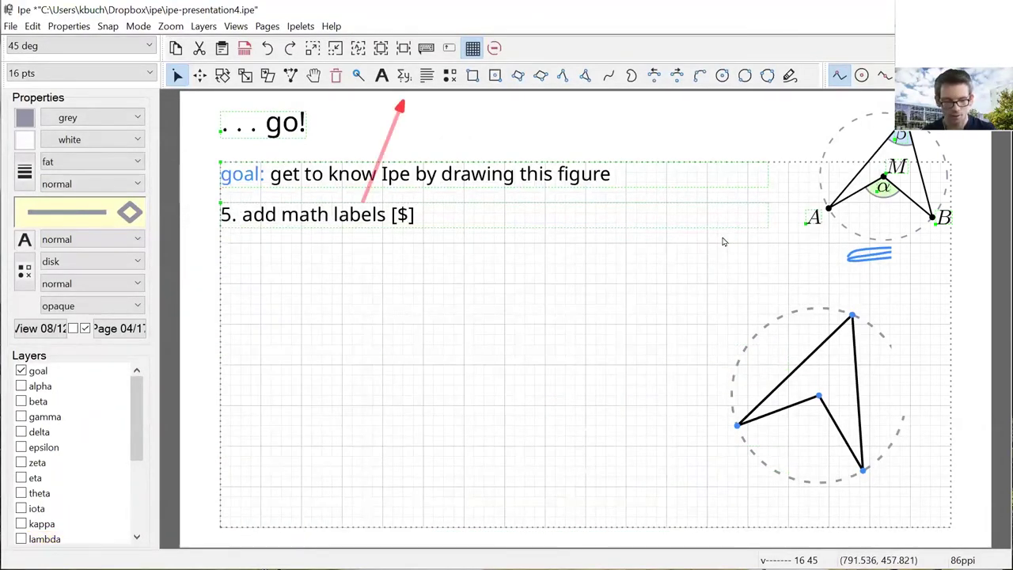
click(404, 80)
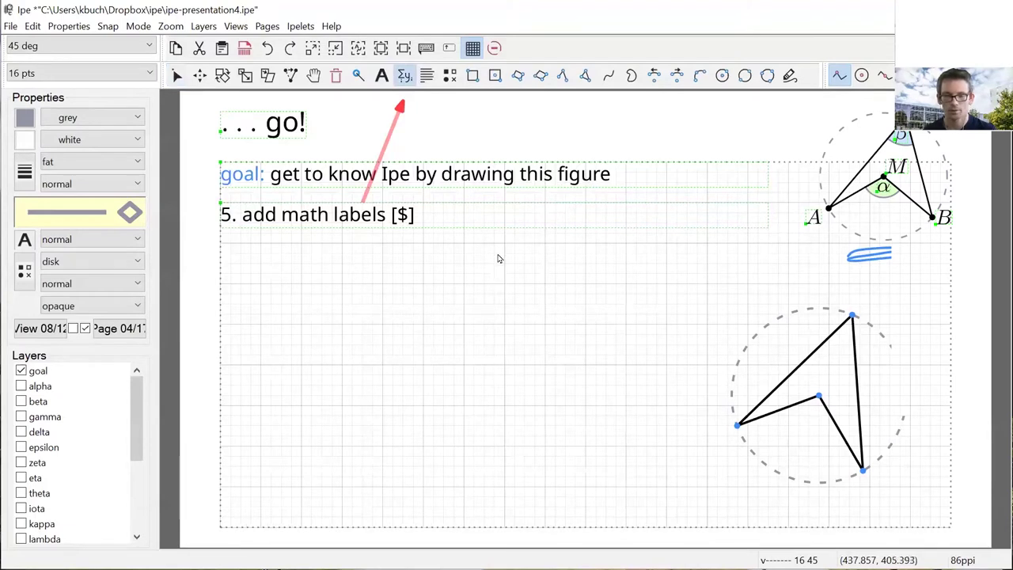
click(876, 295)
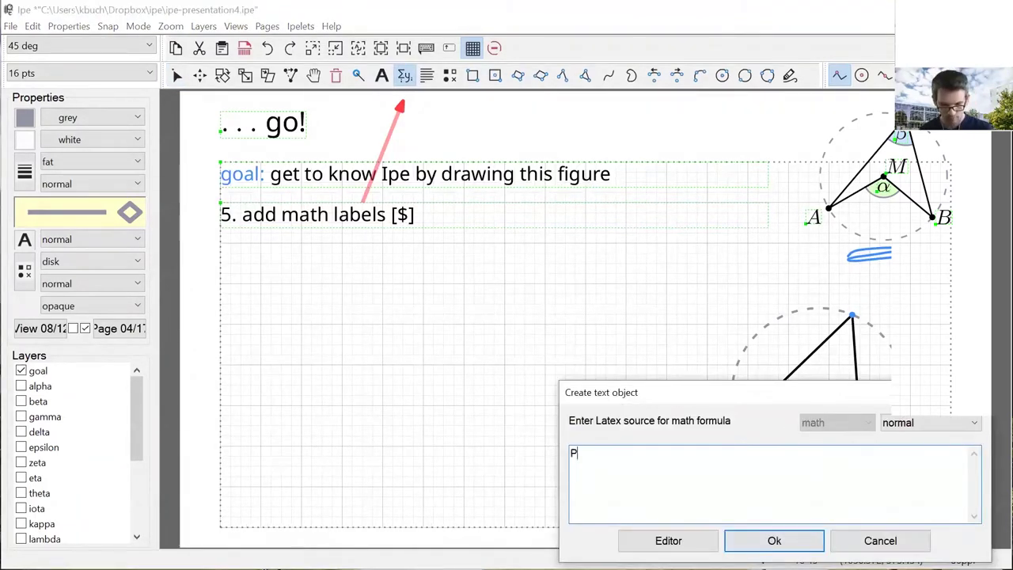
click(760, 540)
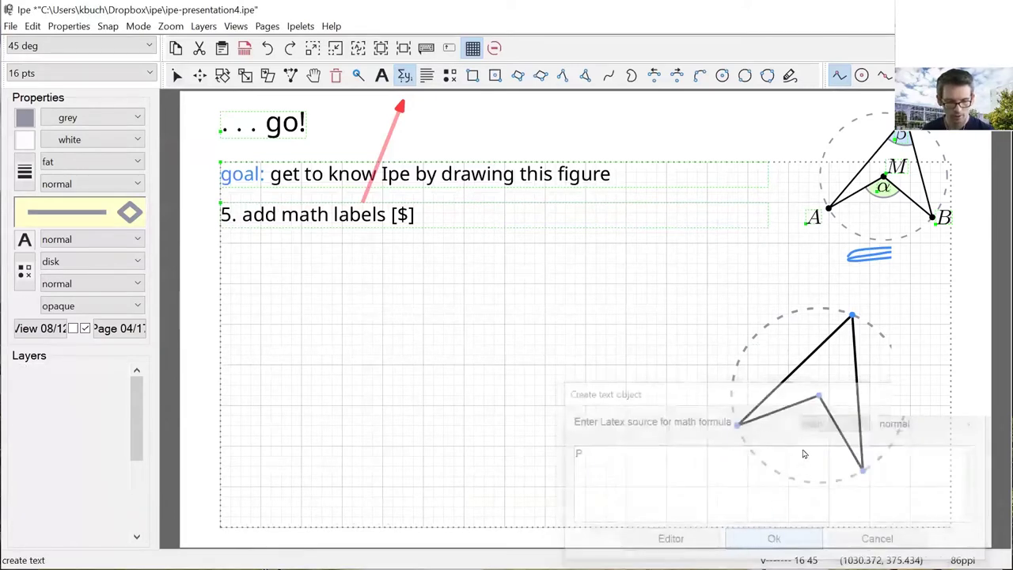
click(135, 117)
scroll(144, 192, up, 5)
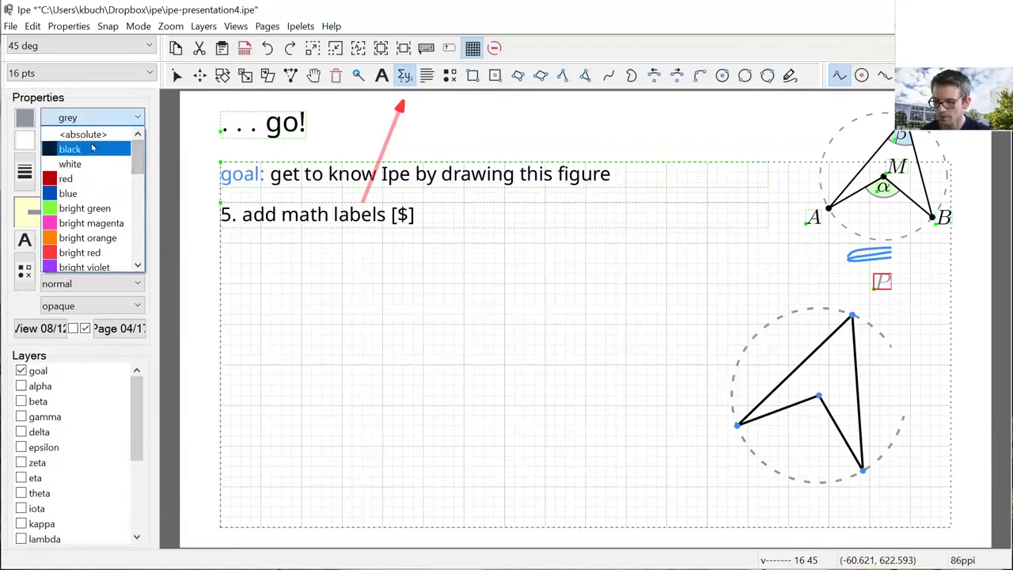
click(72, 142)
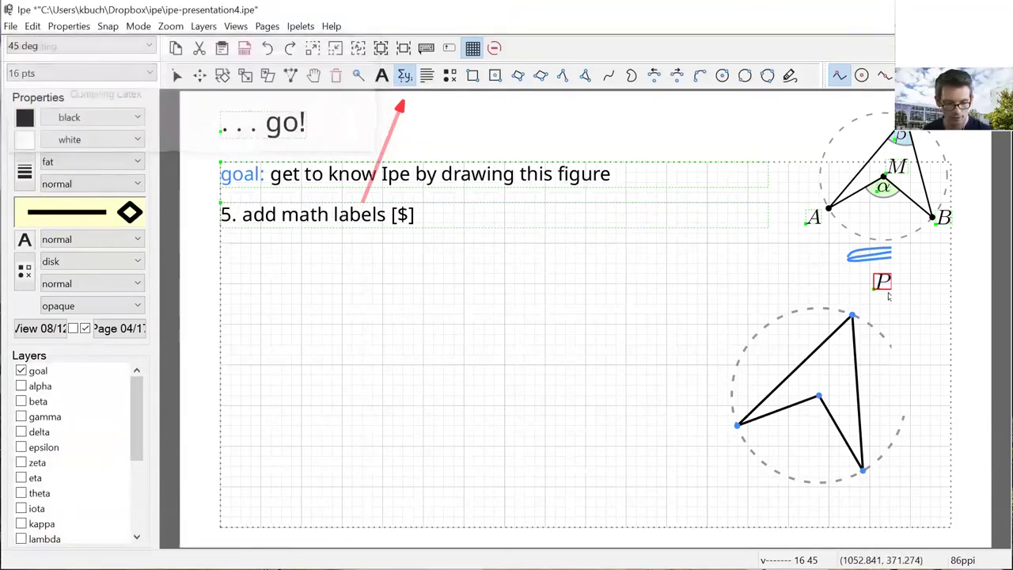
click(45, 373)
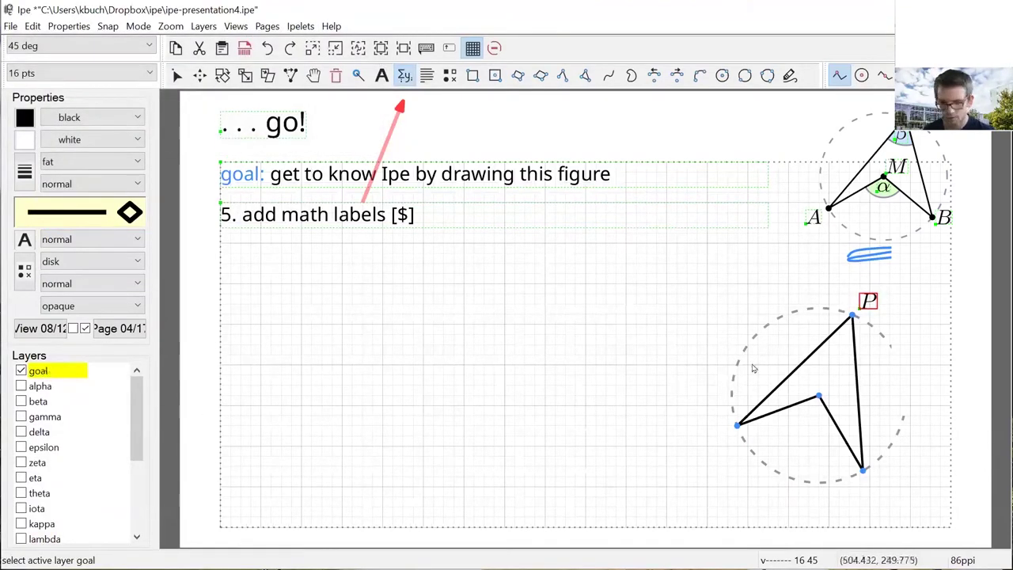
Cut the P label and paste it back via Edit > Paste beside the top vertex.
key(ctrl+x)
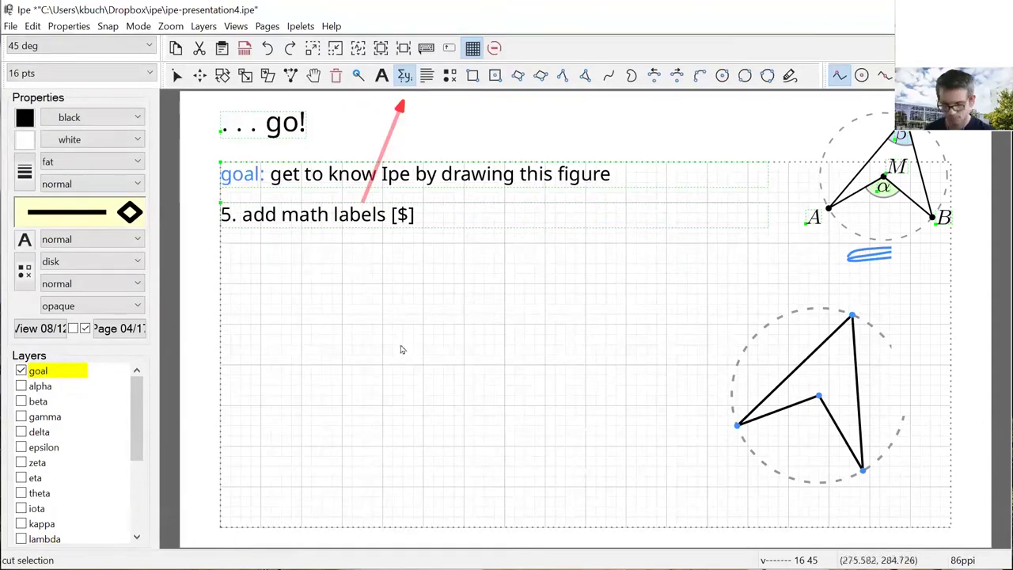
click(32, 26)
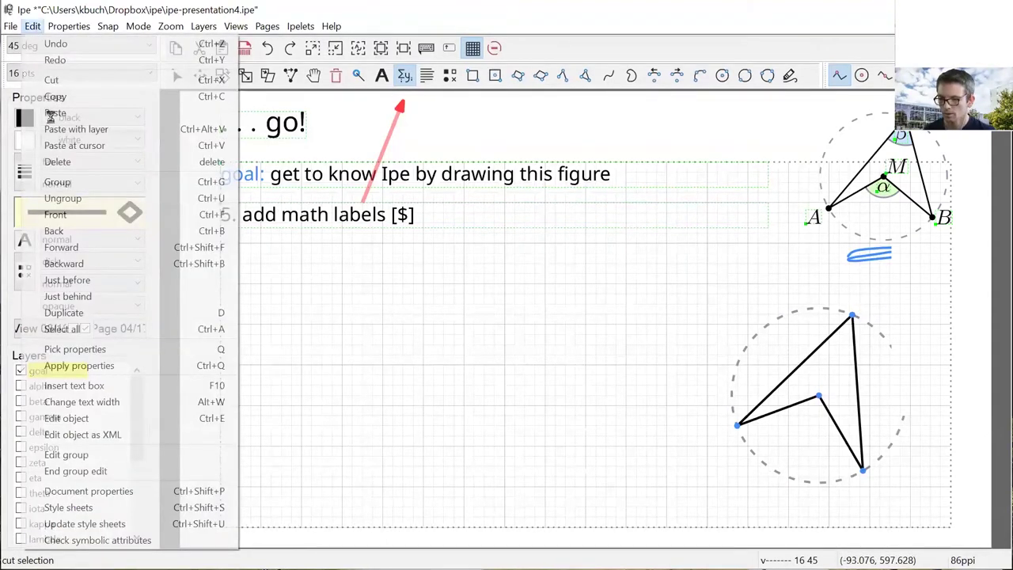
click(98, 133)
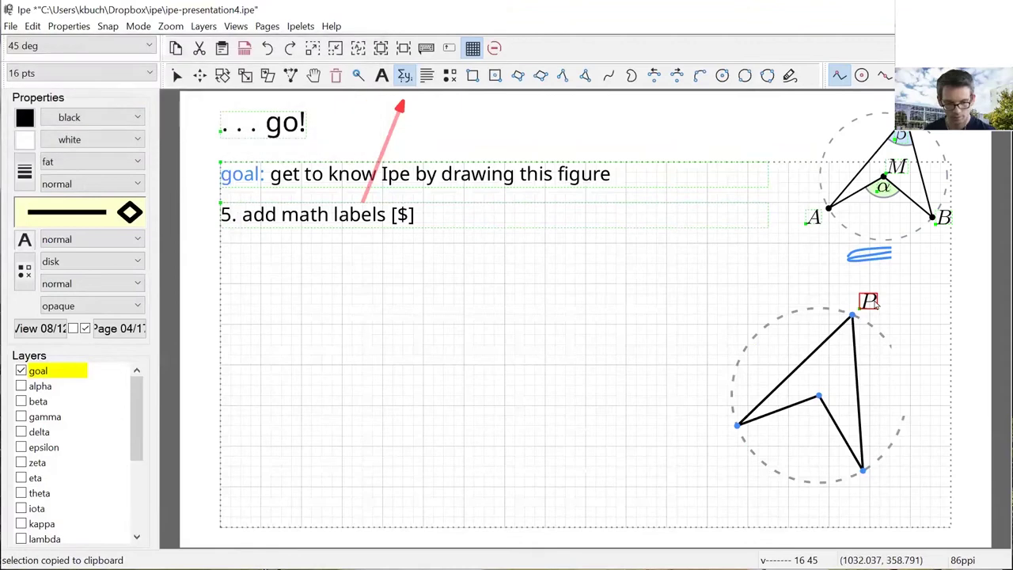
click(827, 307)
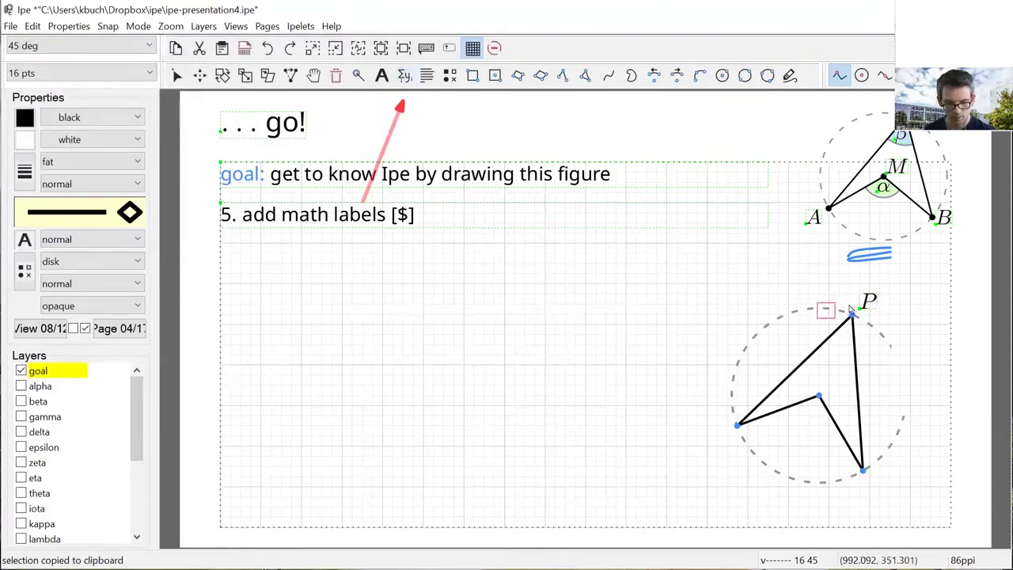
Add math labels A at the left vertex and B at the bottom vertex.
key(shift+4)
click(732, 439)
text(A)
click(828, 541)
key(ctrl+shift+v)
key(shift+4)
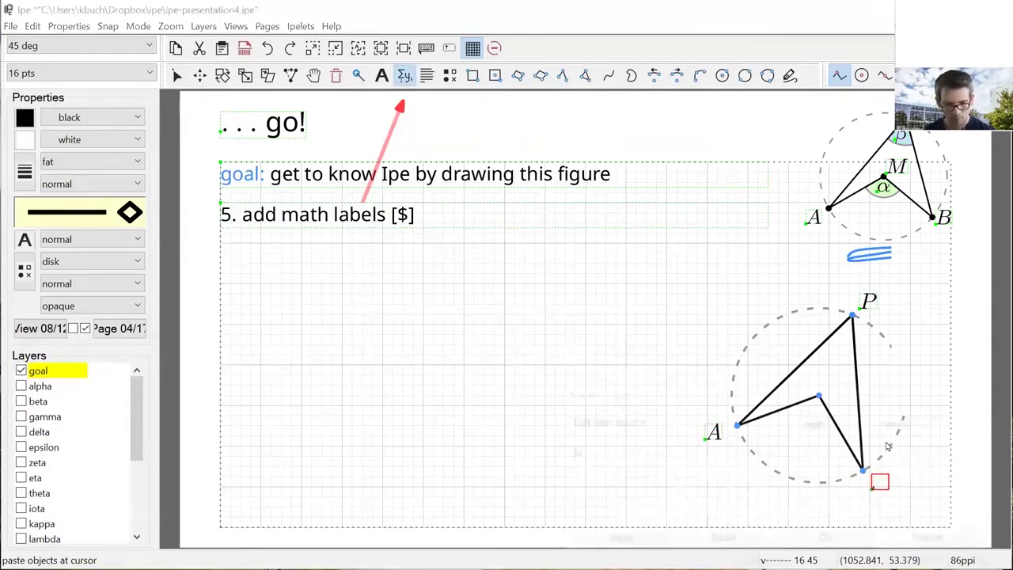
click(889, 498)
text(B)
click(827, 541)
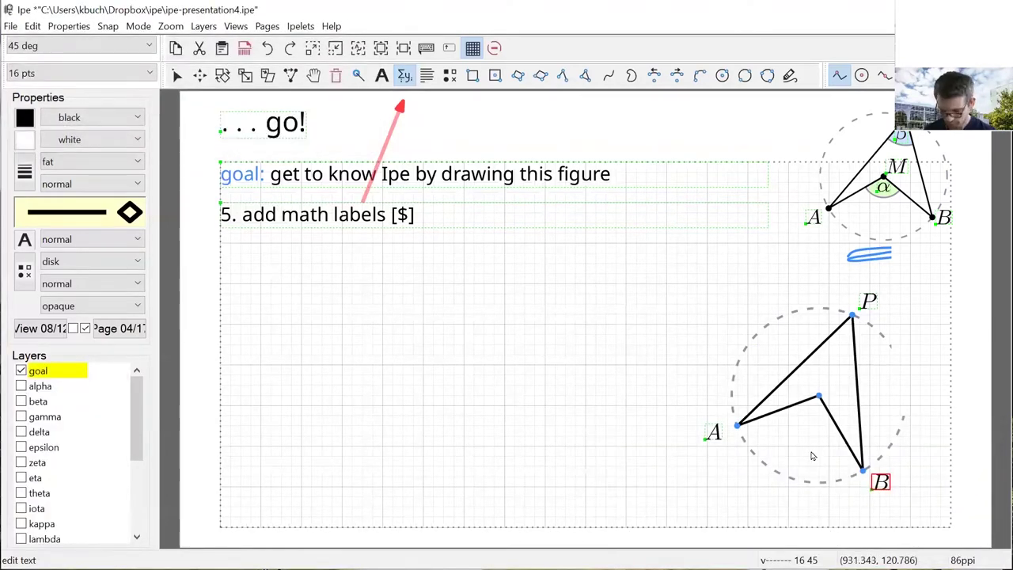
Copy B, paste it at the inner vertex and edit it into α, then advance.
key(ctrl+c)
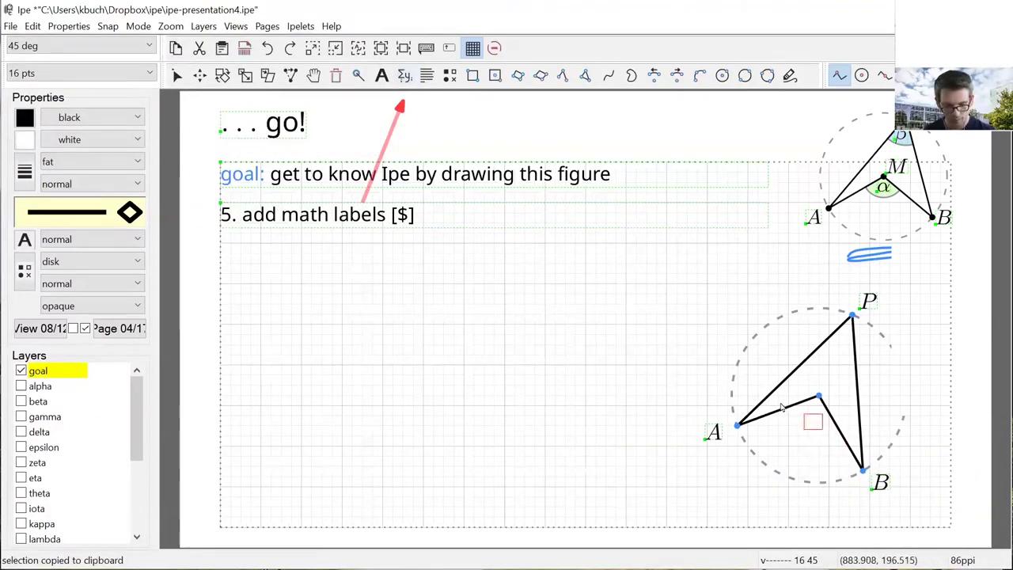
key(ctrl+shift+v)
key(ctrl+e)
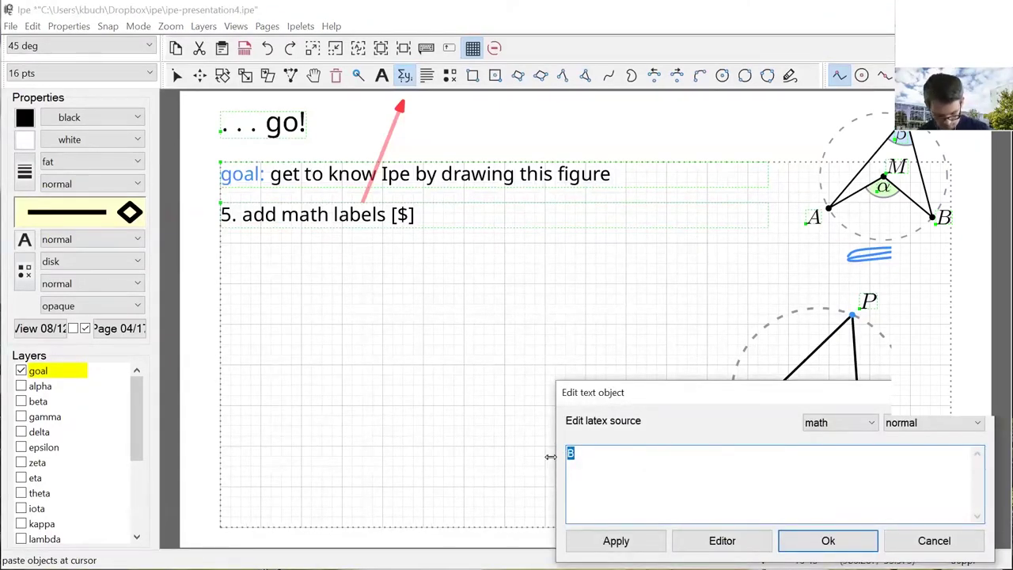
text(\alpha)
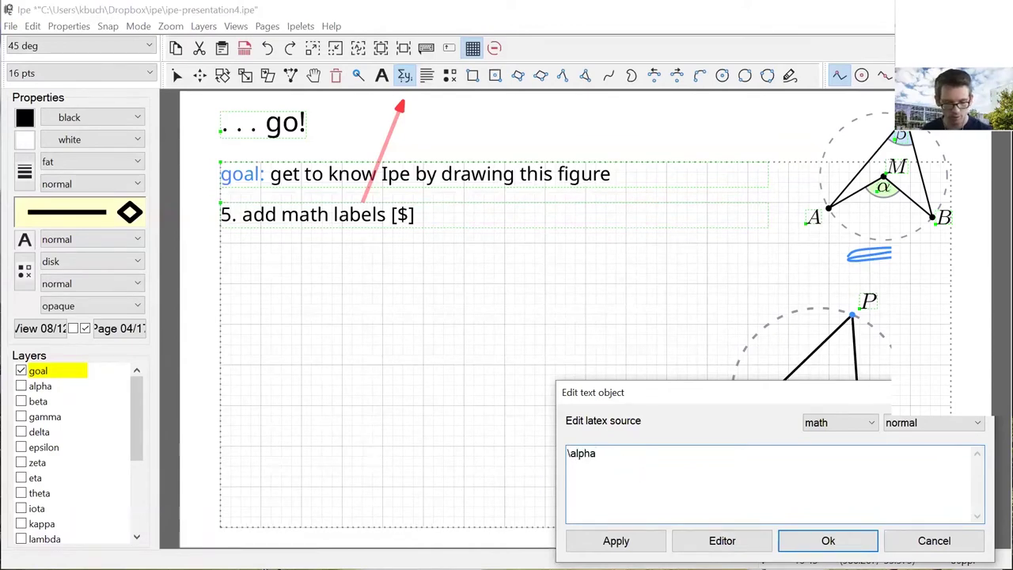
key(ctrl+Return)
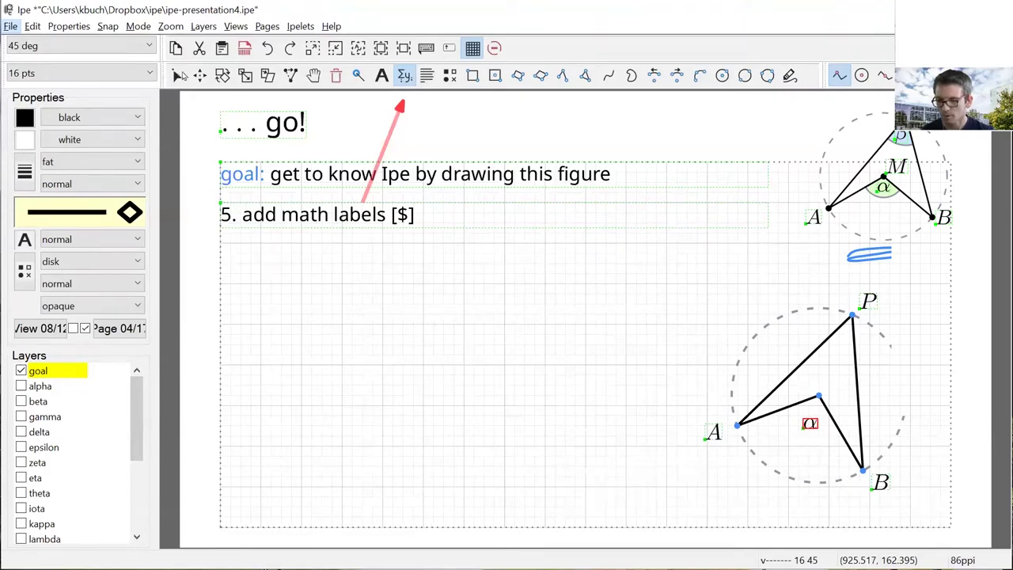
key(s)
key(Page_Down)
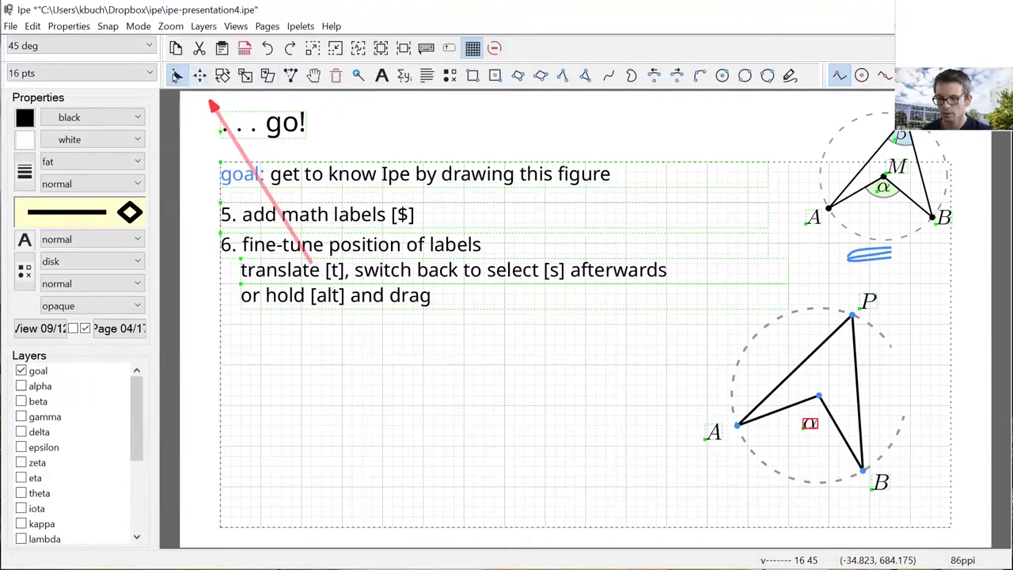
Nudge the A label slightly right and the α label slightly upward.
click(201, 77)
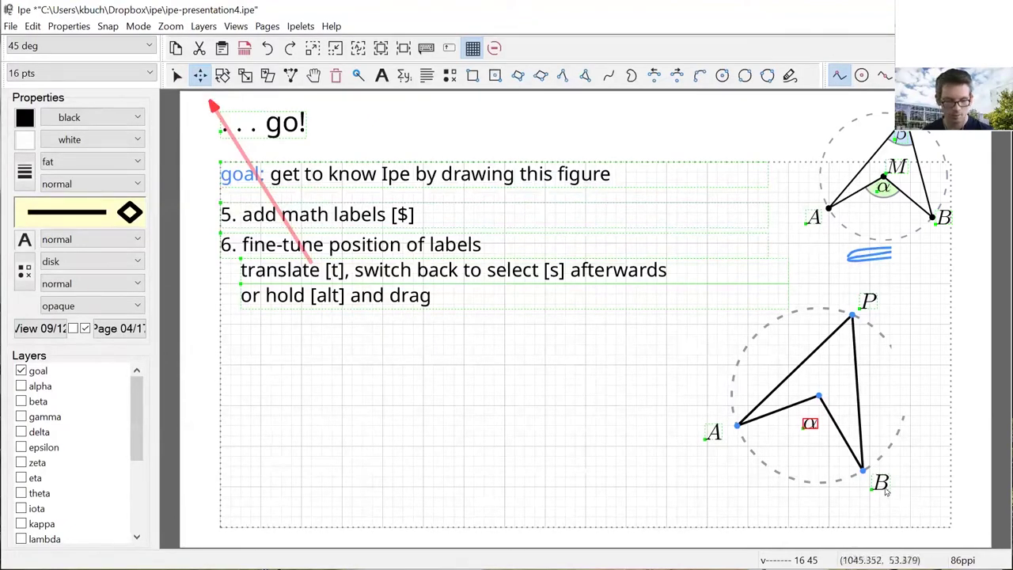
drag(685, 440, 714, 441)
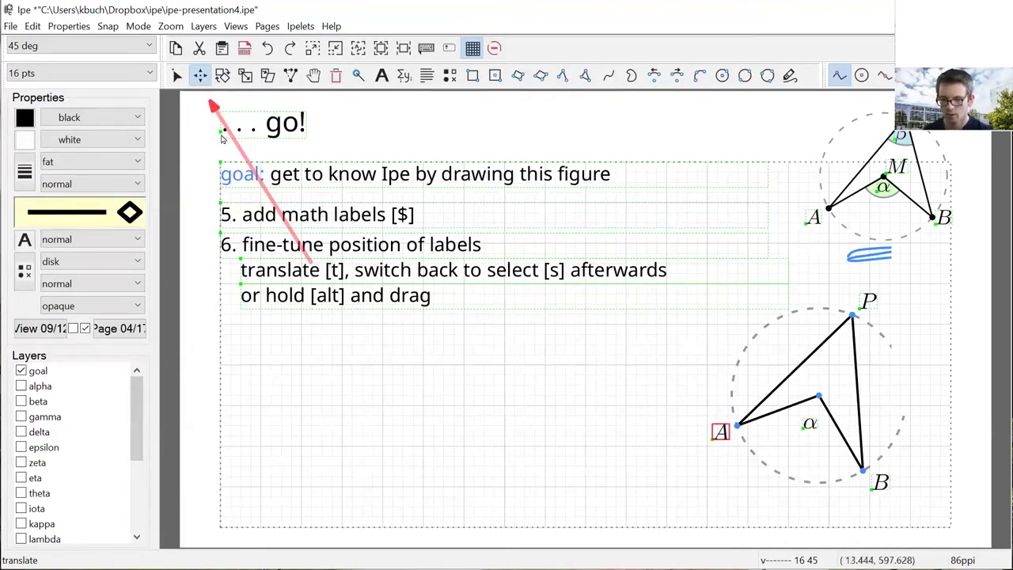
click(177, 77)
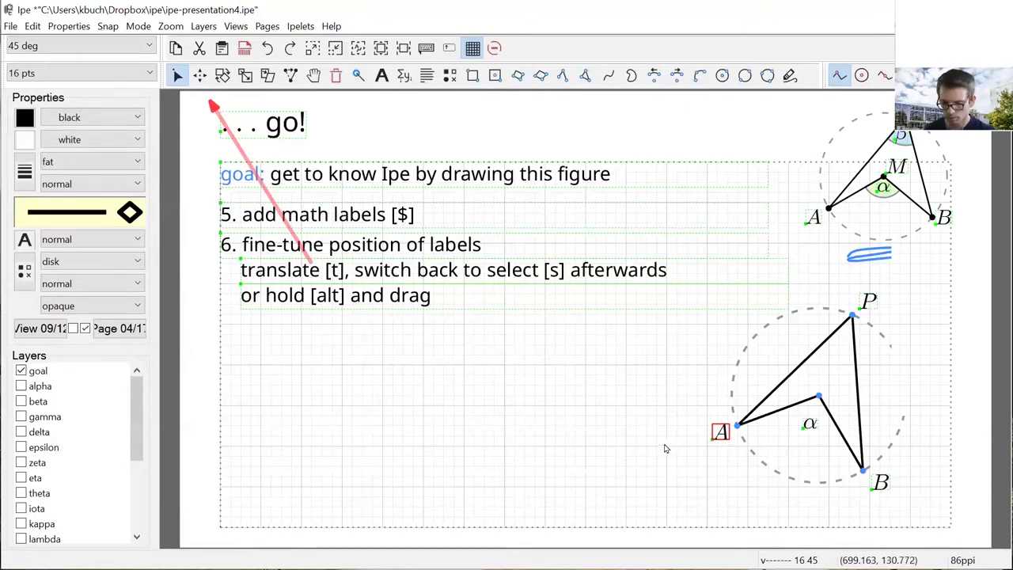
mouse_move(718, 438)
mouse_down()
mouse_move(710, 420)
mouse_move(720, 440)
mouse_up()
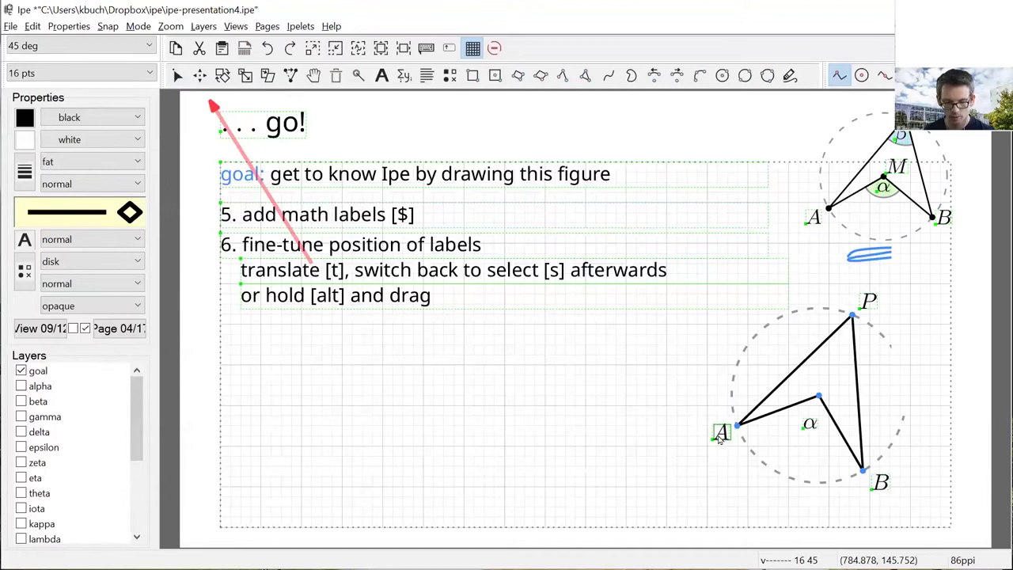
click(719, 440)
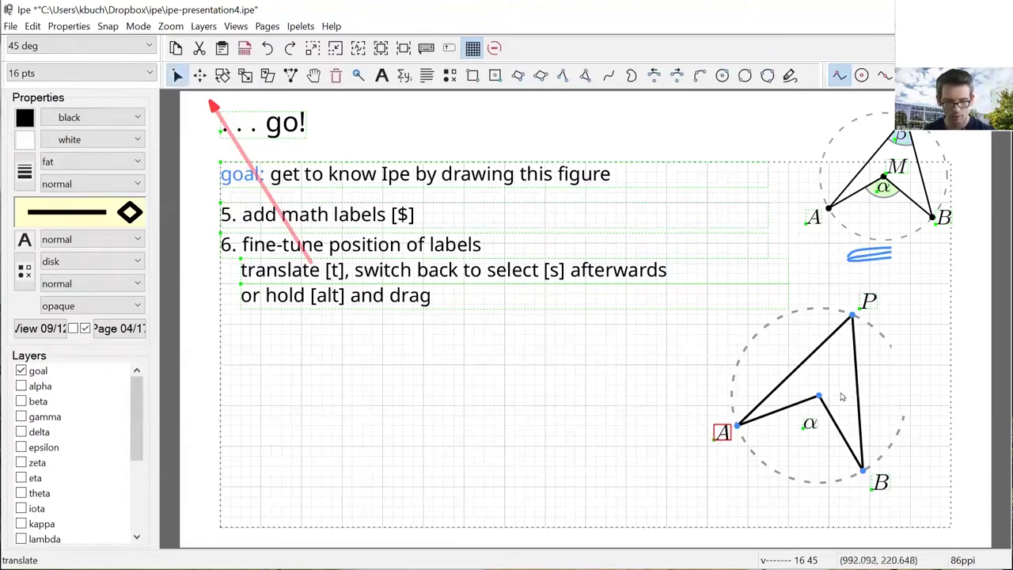
drag(809, 430, 812, 421)
Paste a copy of α near P, edit it to β, and advance to 'draw angles'.
key(ctrl+shift+v)
key(ctrl+e)
drag(638, 456, 570, 455)
text(be)
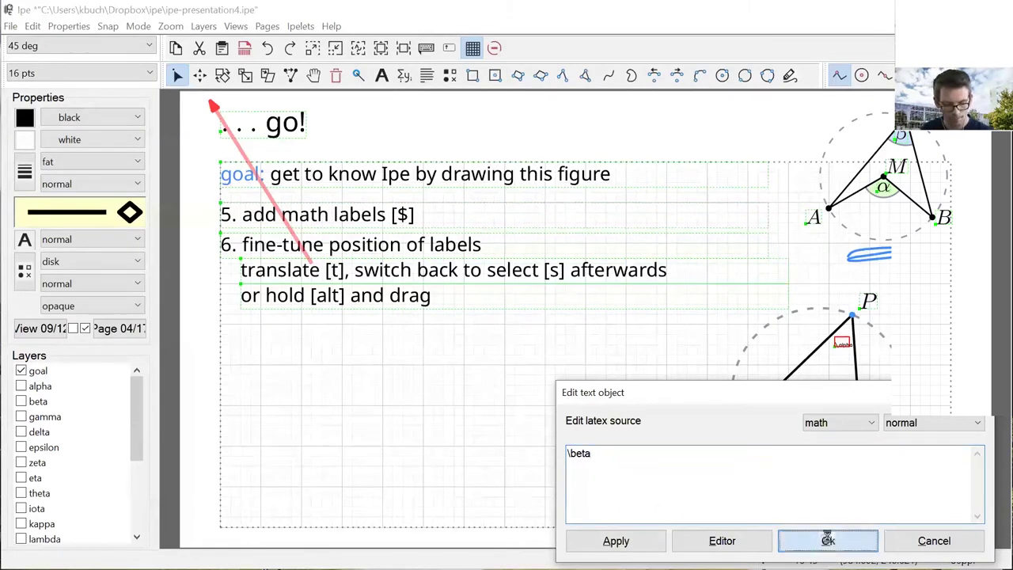
click(825, 538)
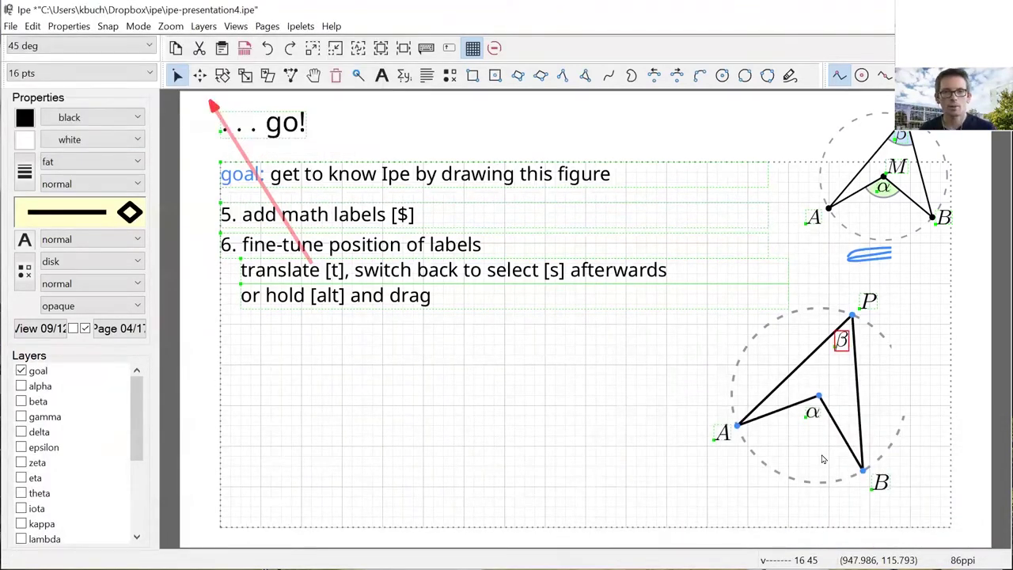
key(Page_Down)
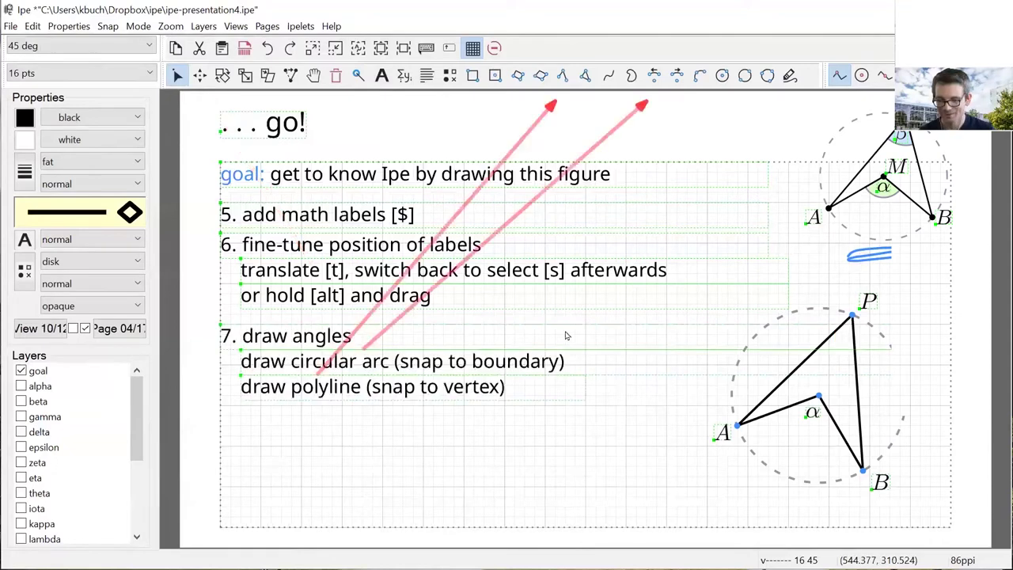
Draw an angle arc centred at P between its two triangle edges, snapping to vertices and boundaries.
click(656, 79)
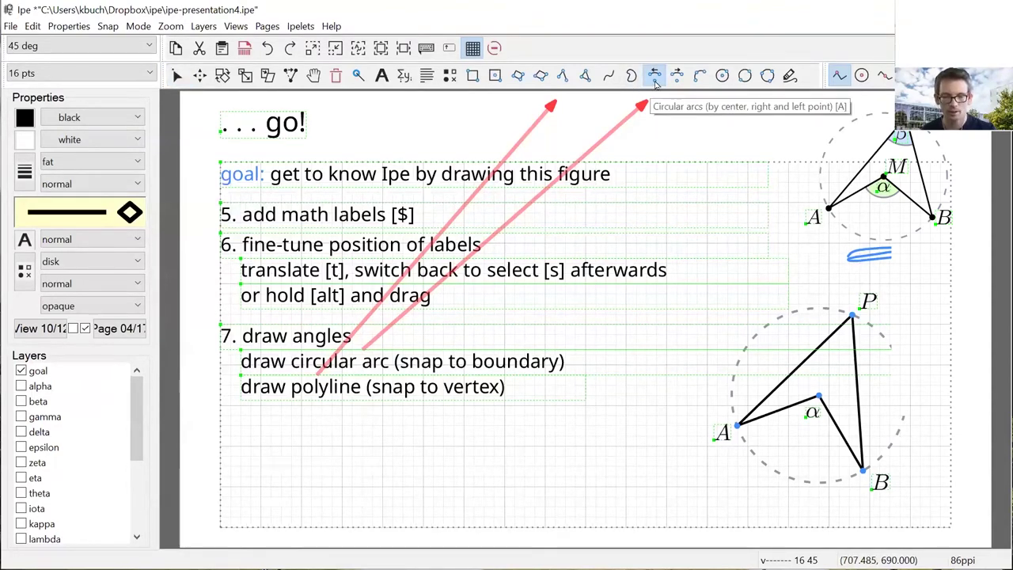
click(852, 316)
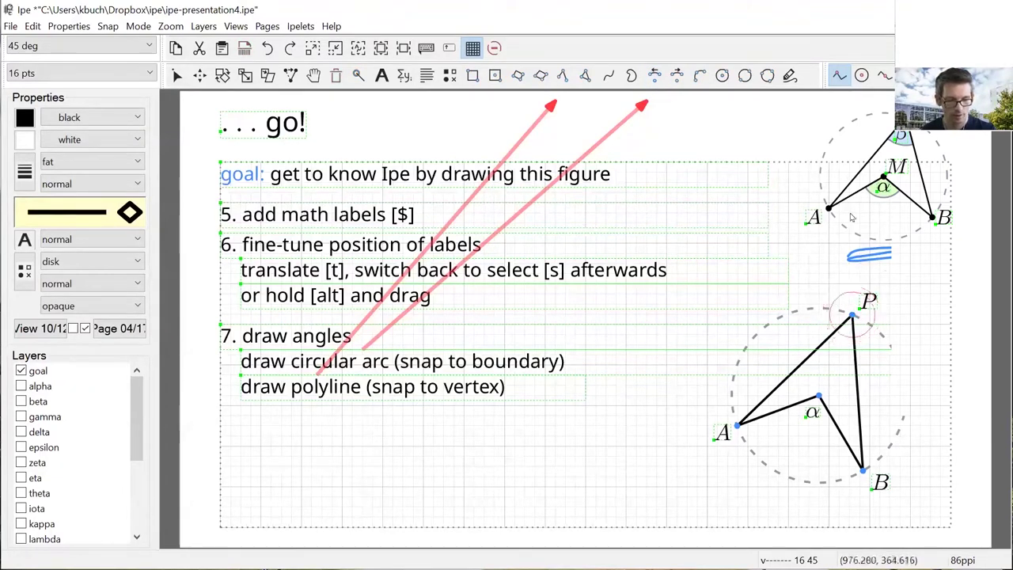
click(838, 75)
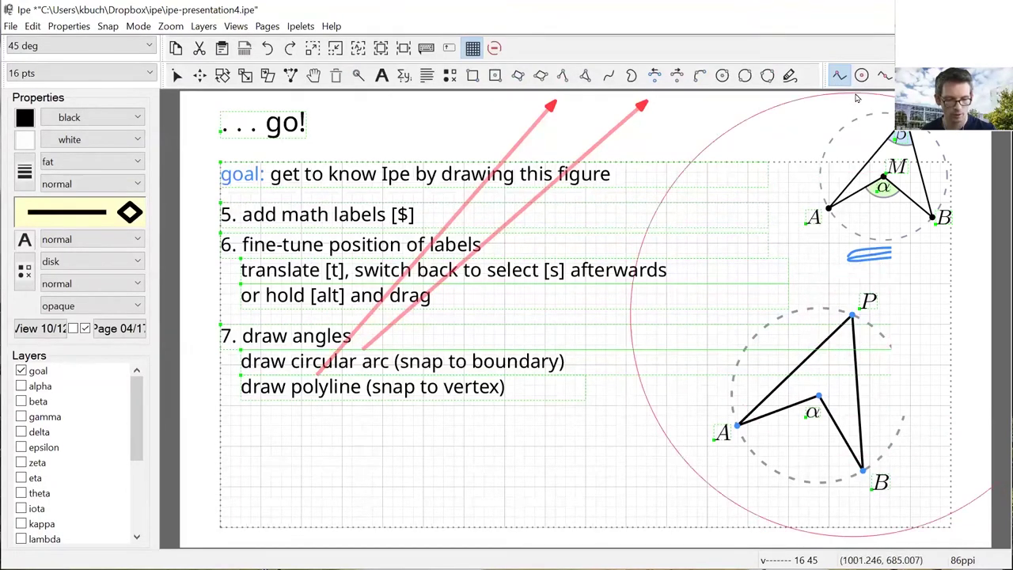
click(884, 75)
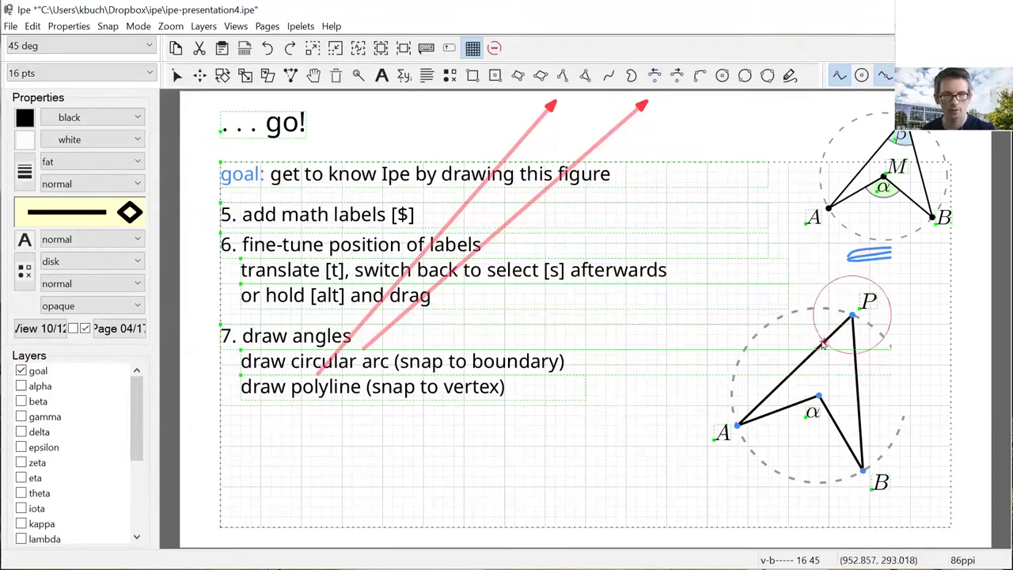
click(823, 346)
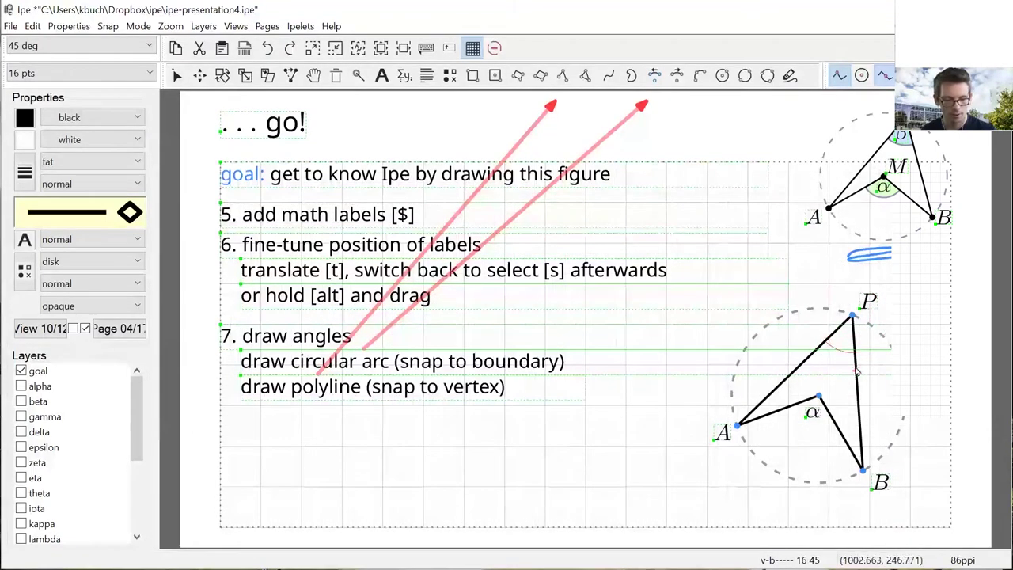
click(859, 358)
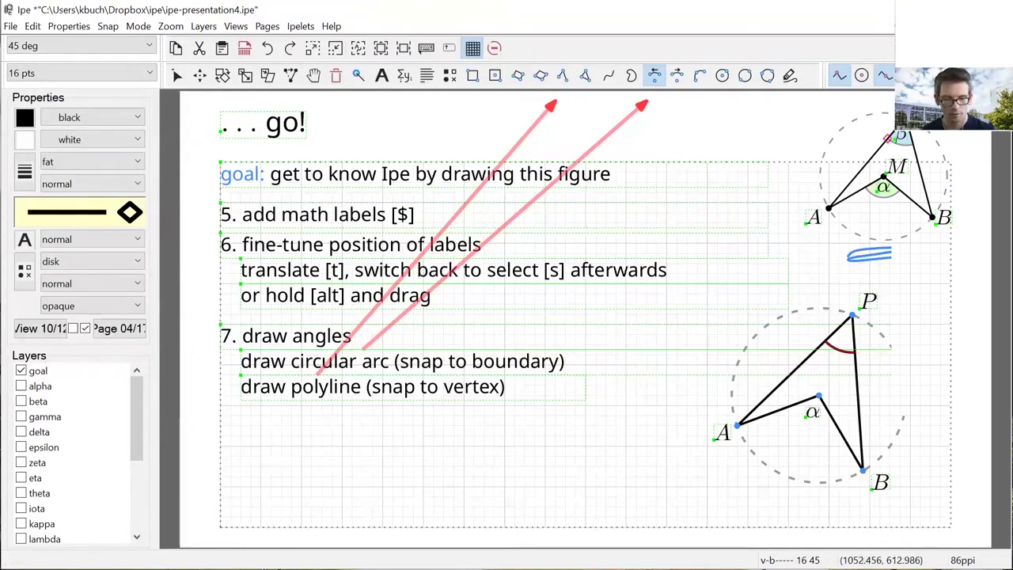
Draw a polyline from one arc end through P to the other arc end.
click(562, 77)
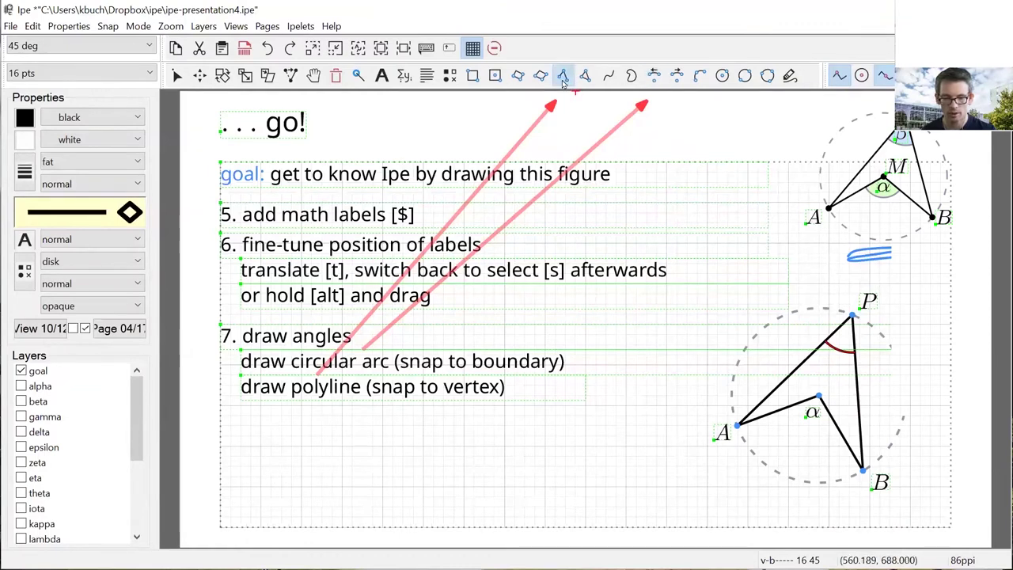
click(883, 76)
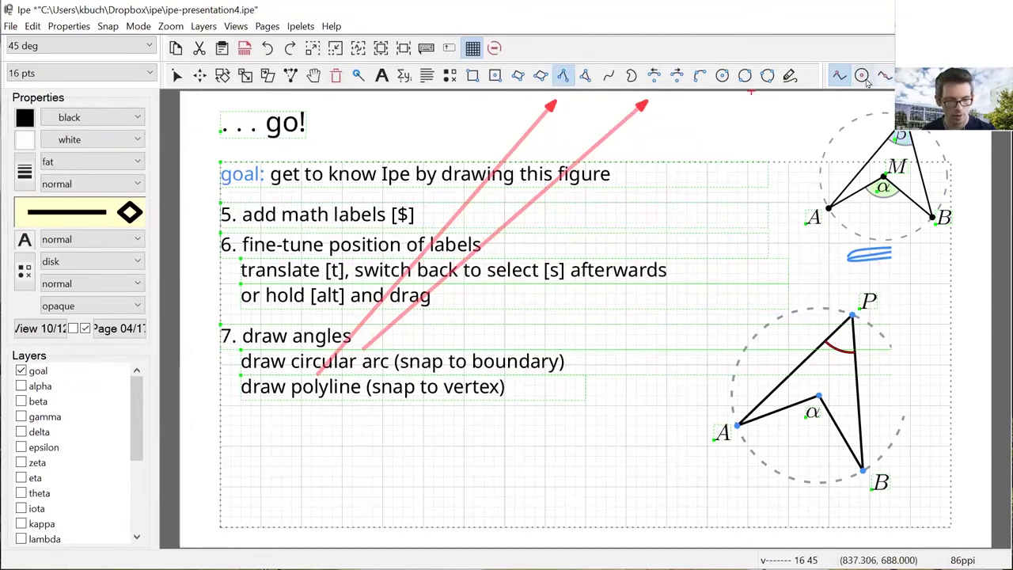
click(825, 342)
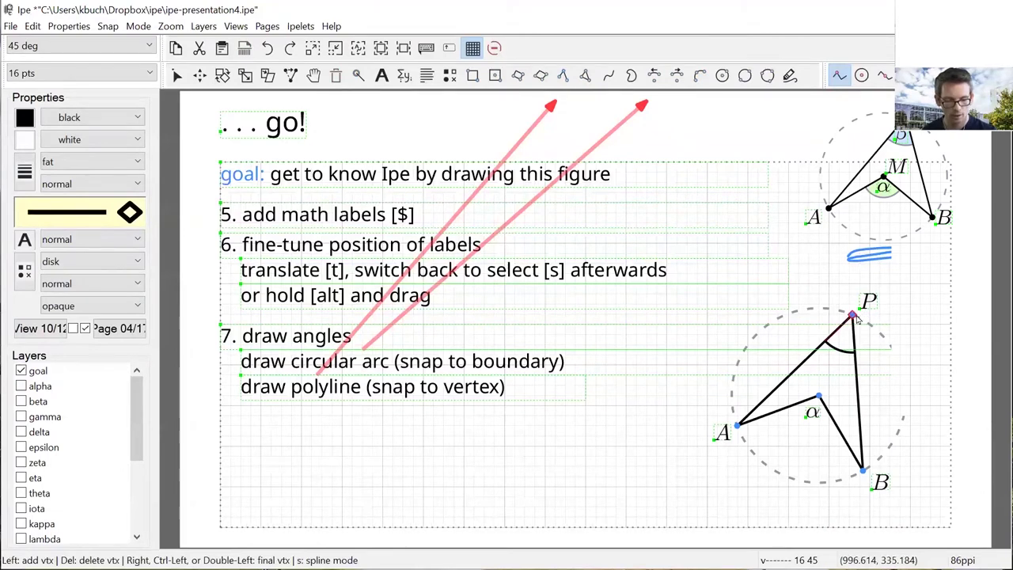
click(854, 316)
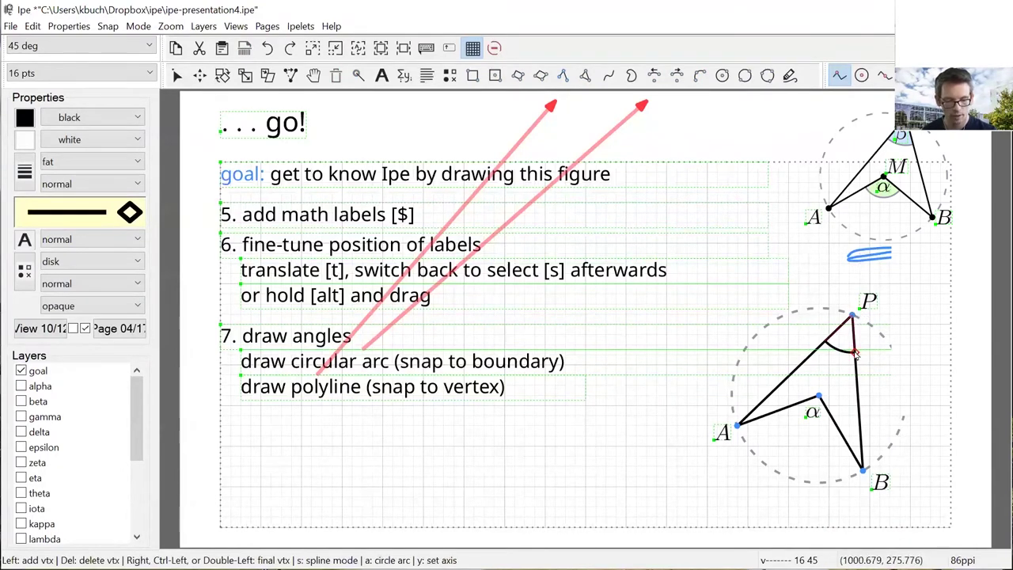
right_click(854, 354)
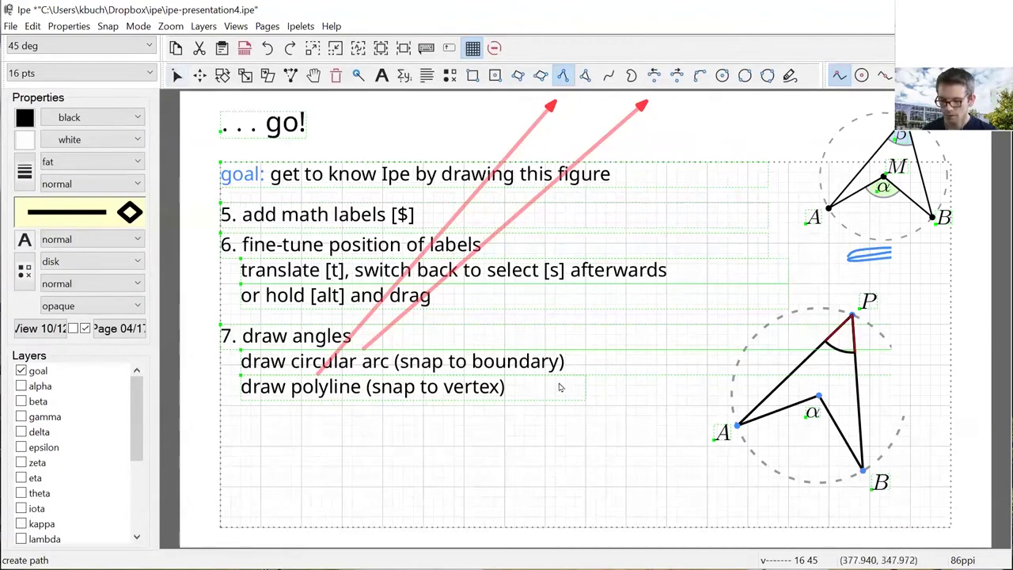
Cut the angle arc at P and paste it into the goal layer.
click(177, 75)
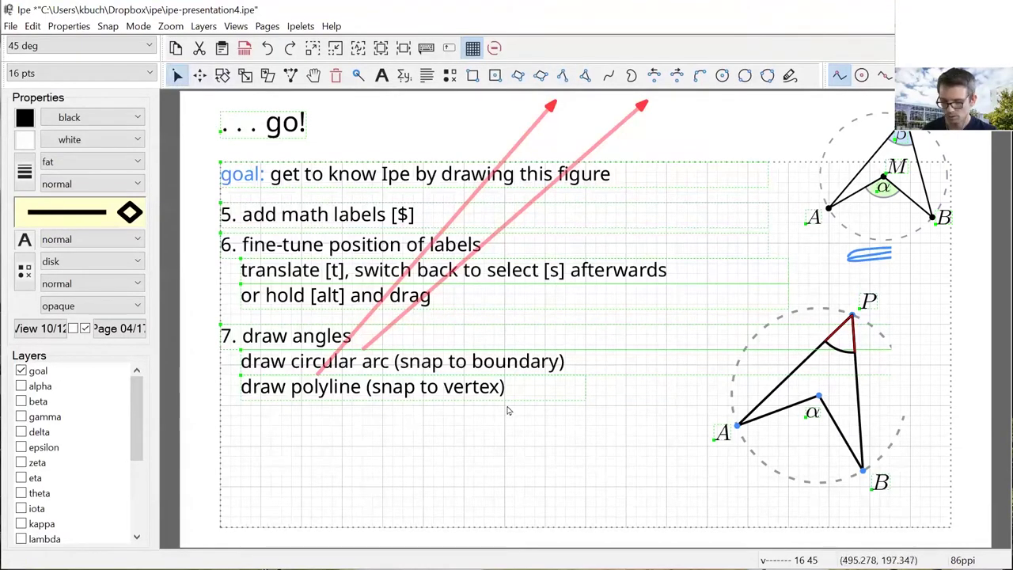
click(852, 353)
click(843, 358)
click(835, 338)
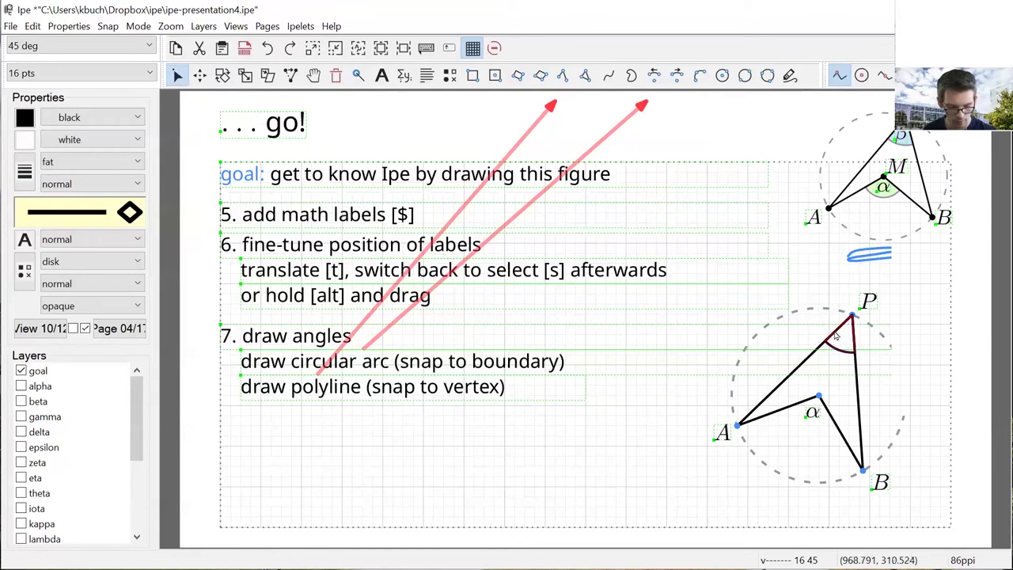
key(ctrl+x)
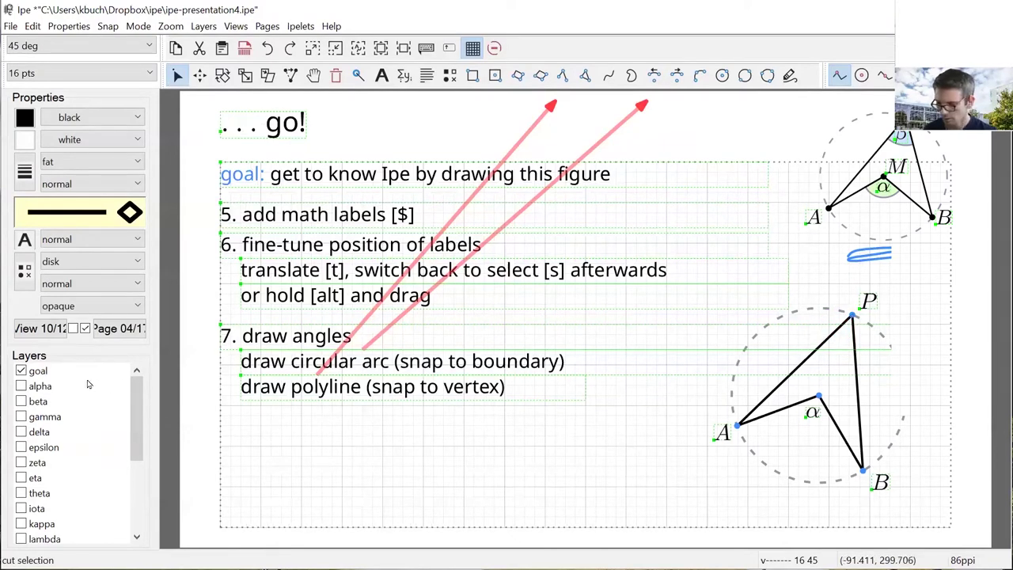
click(47, 371)
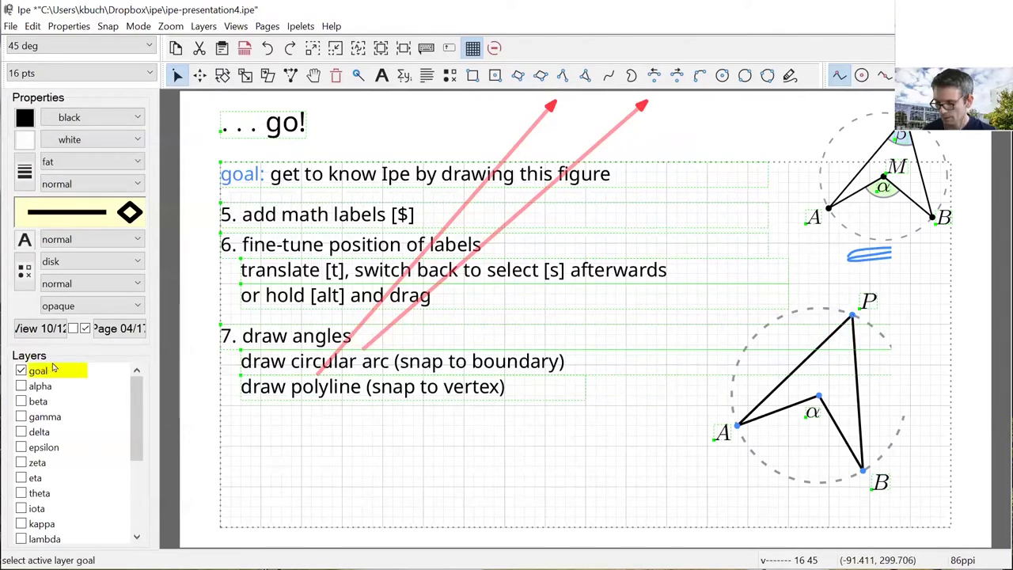
click(32, 26)
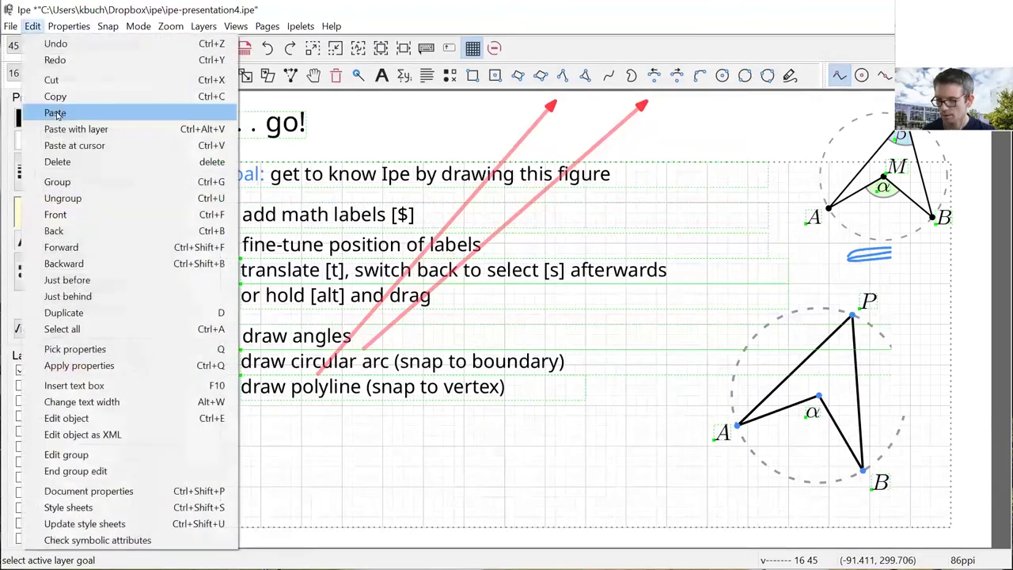
key(Return)
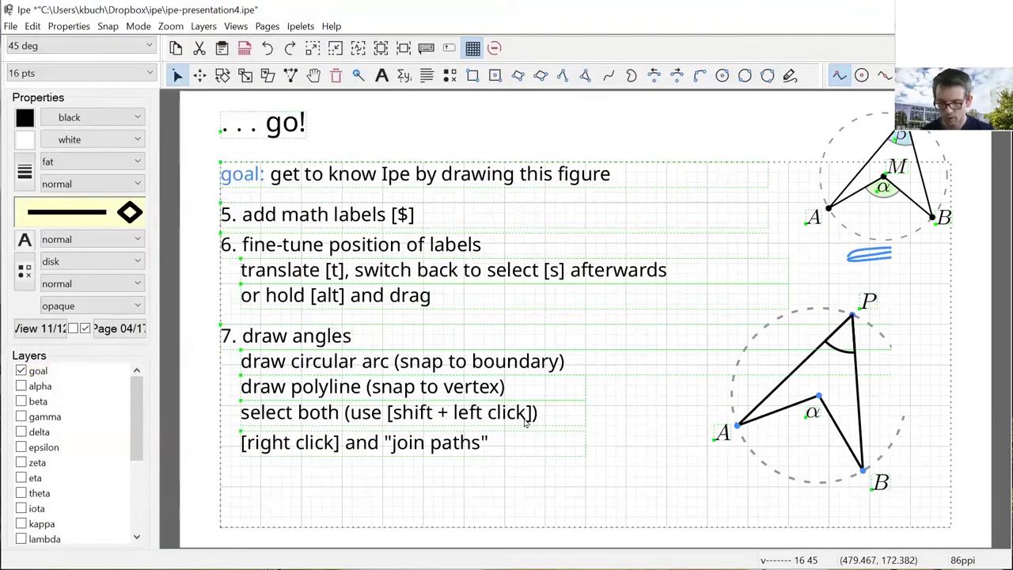
Join the arc and polyline into one path, then reveal the next step.
click(843, 344)
click(840, 354)
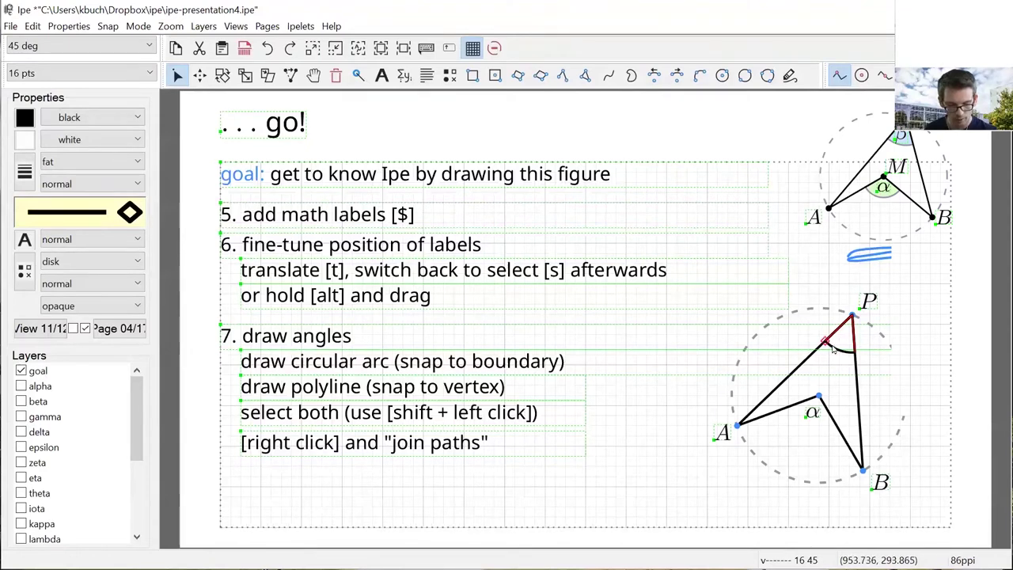
click(835, 350)
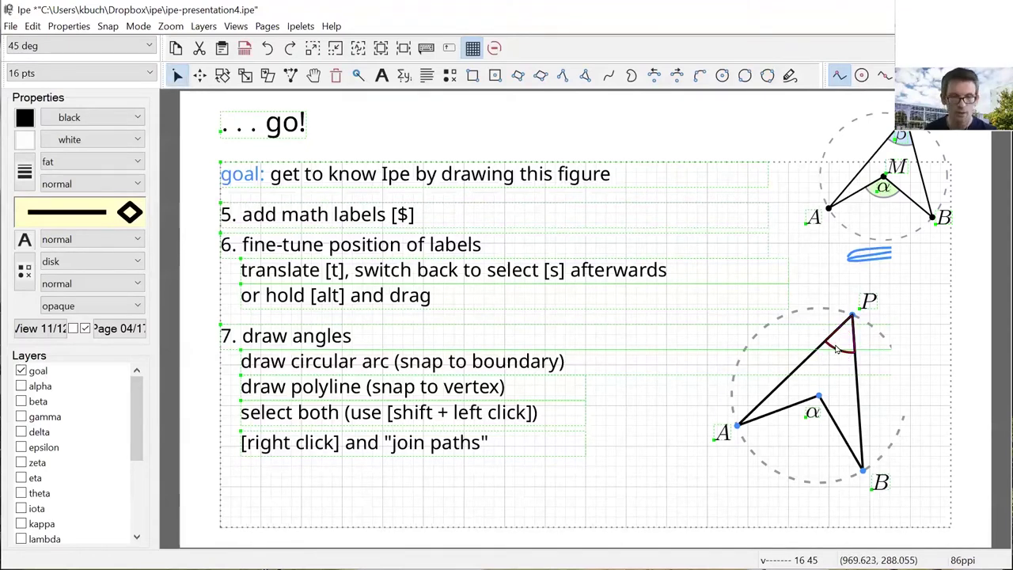
right_click(835, 350)
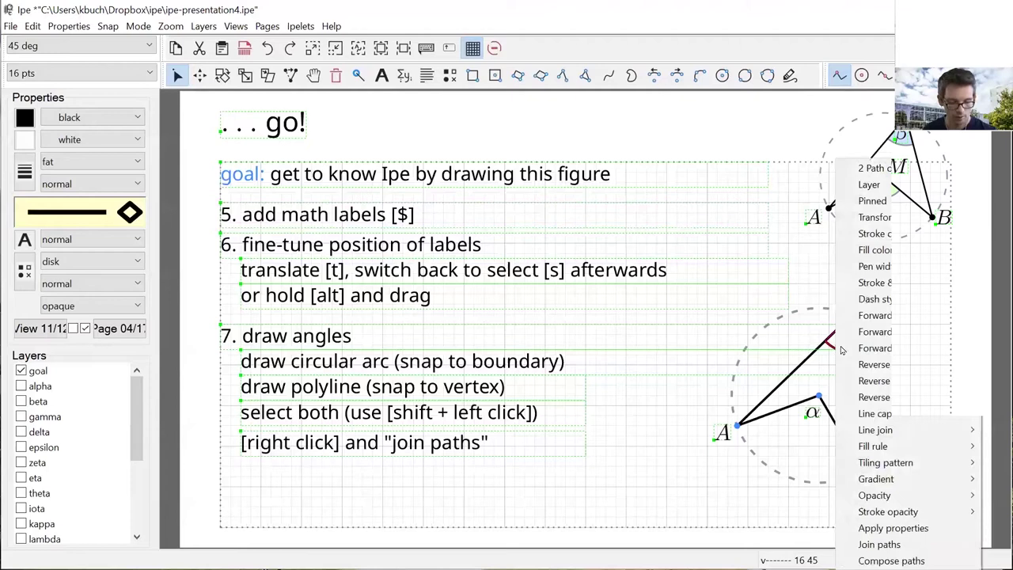
click(898, 543)
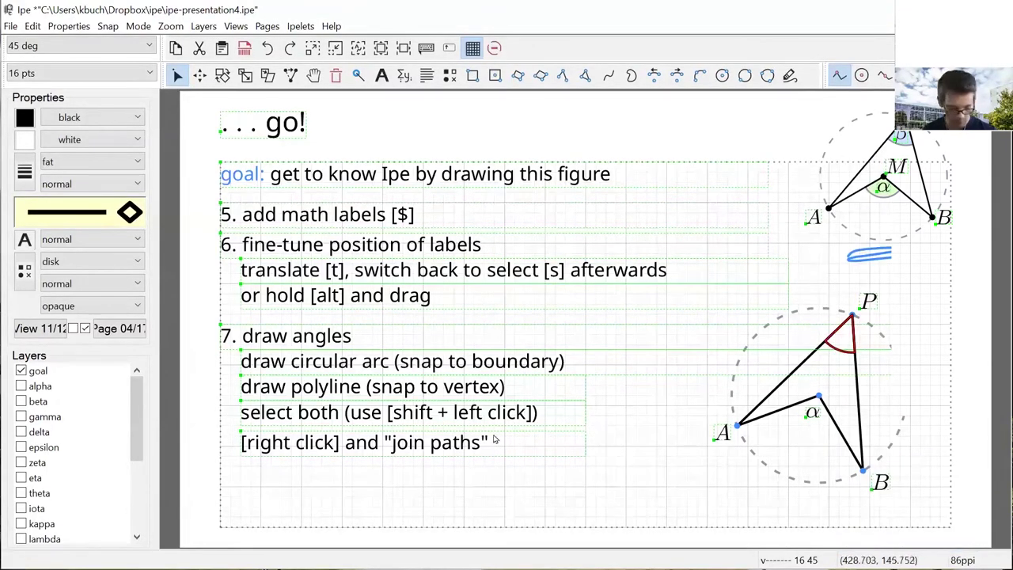
key(Page_Down)
Select the joined angle shape at P and fill it light blue.
click(827, 349)
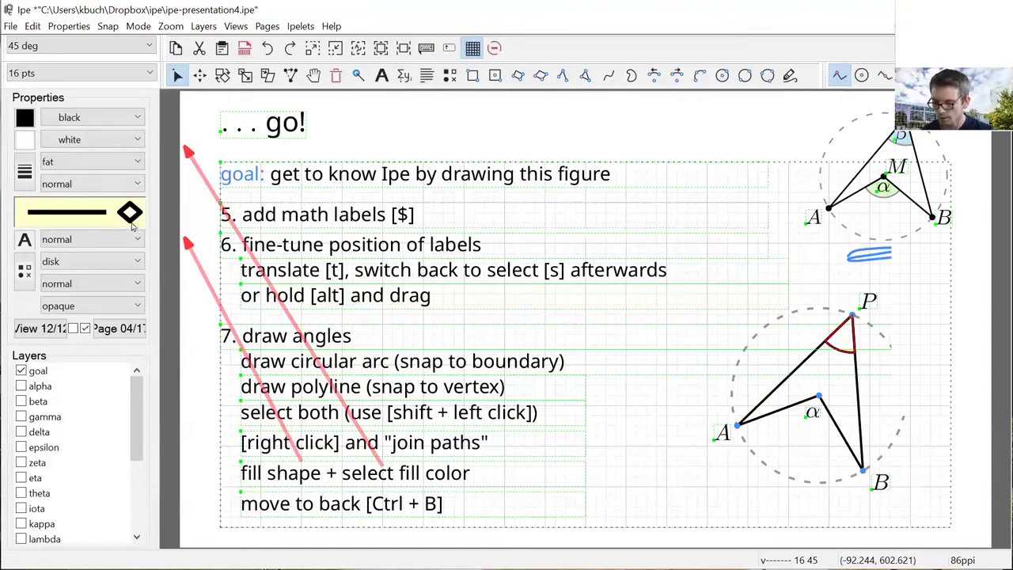
click(138, 142)
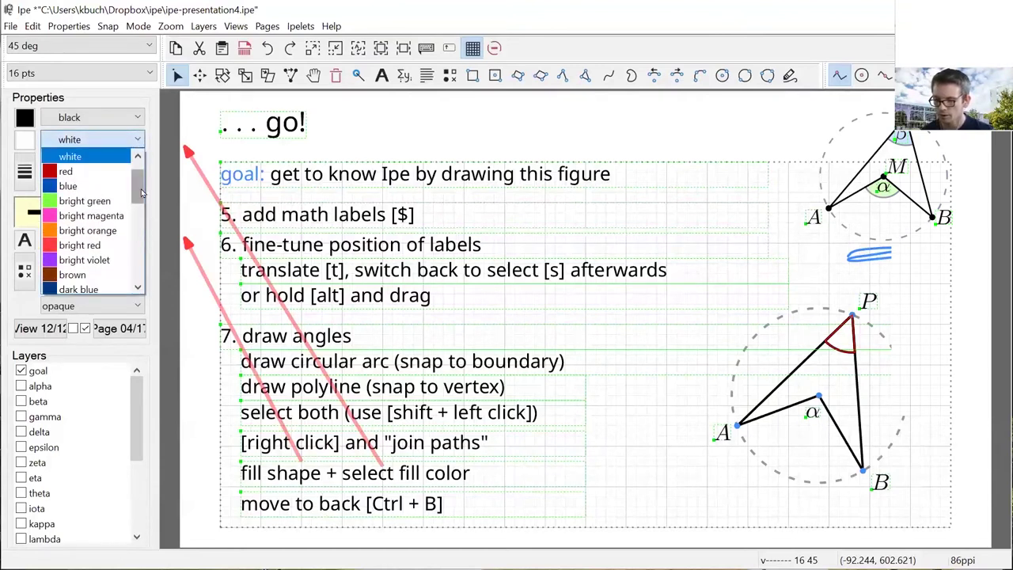
drag(142, 193, 146, 176)
scroll(103, 192, down, 8)
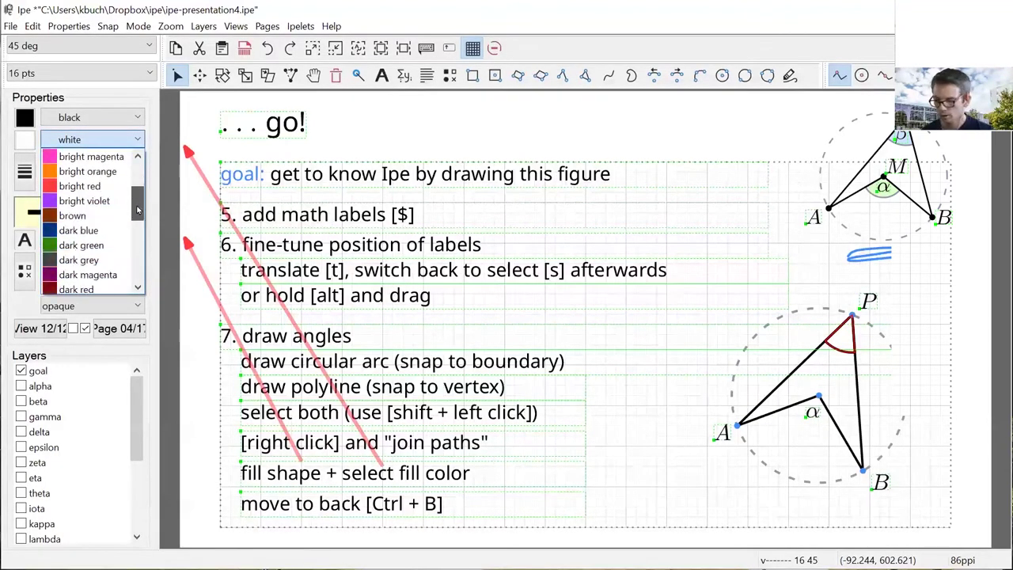
click(98, 171)
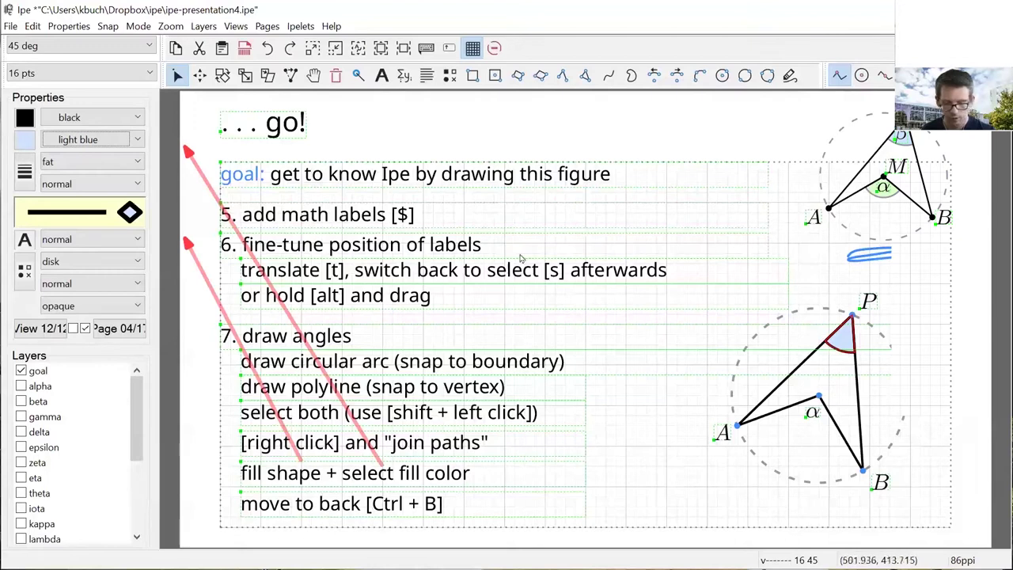
Give the angle a normal-width grey outline, then step back one view.
click(111, 163)
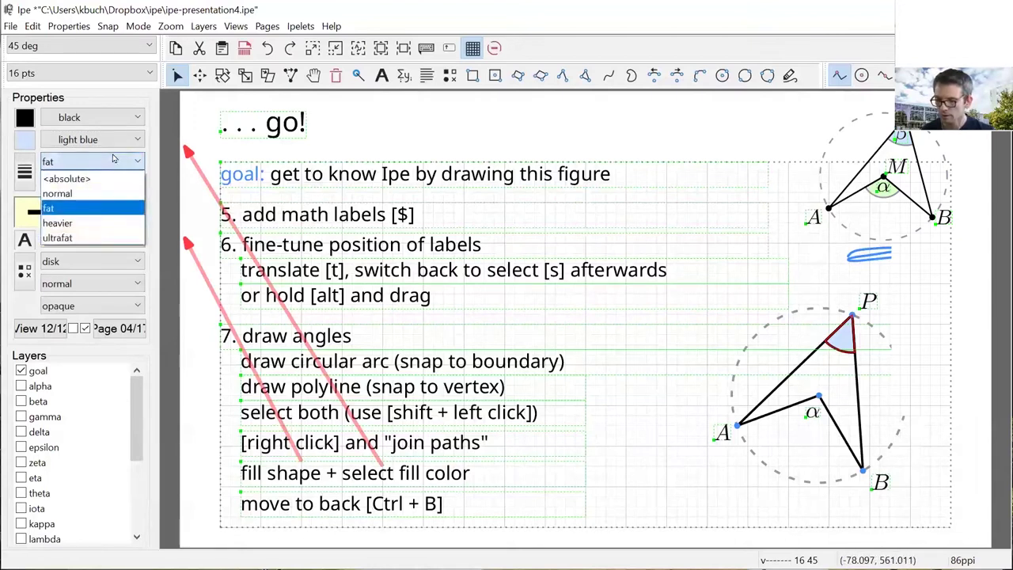
click(104, 188)
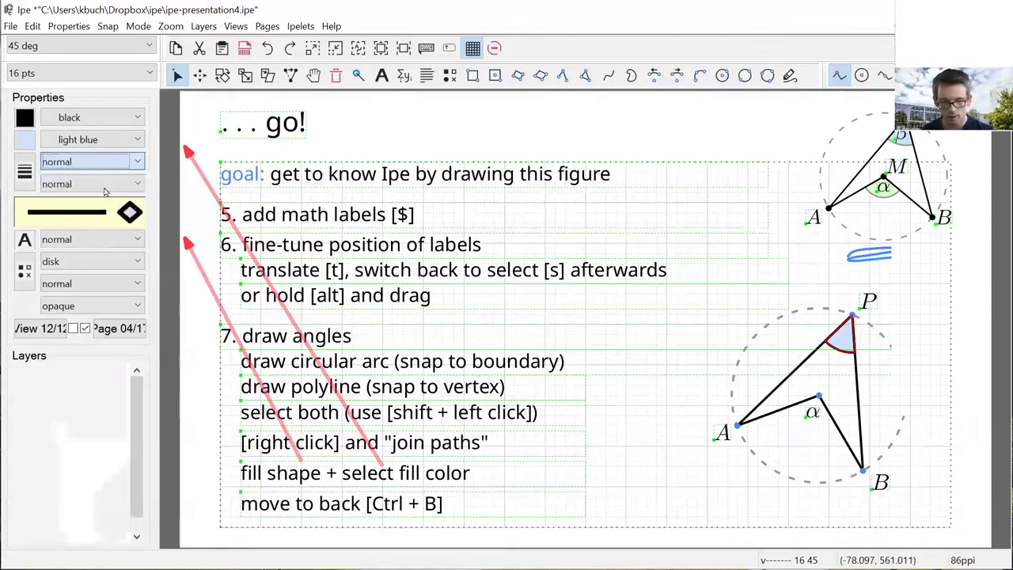
click(116, 119)
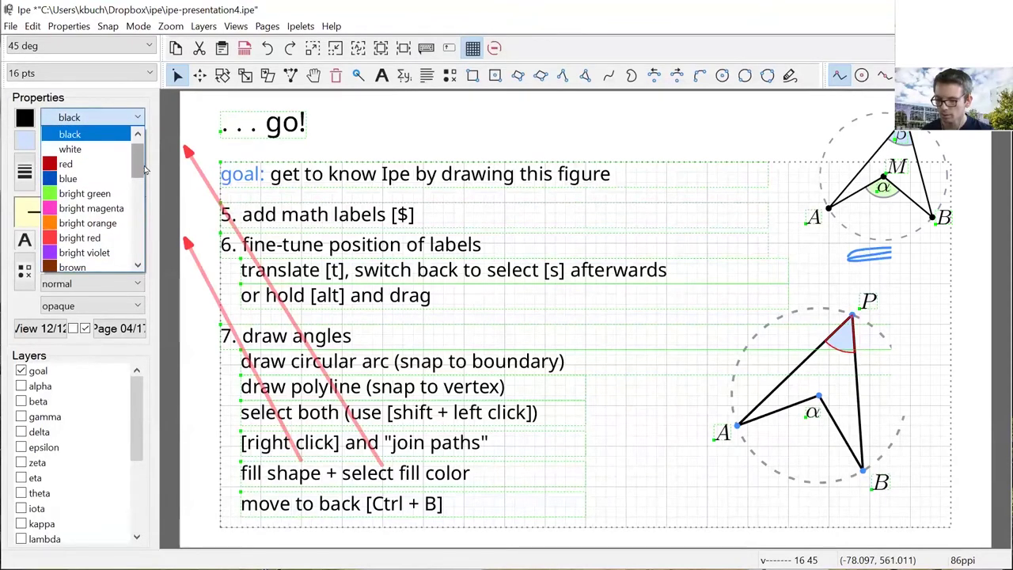
scroll(139, 169, down, 5)
click(71, 214)
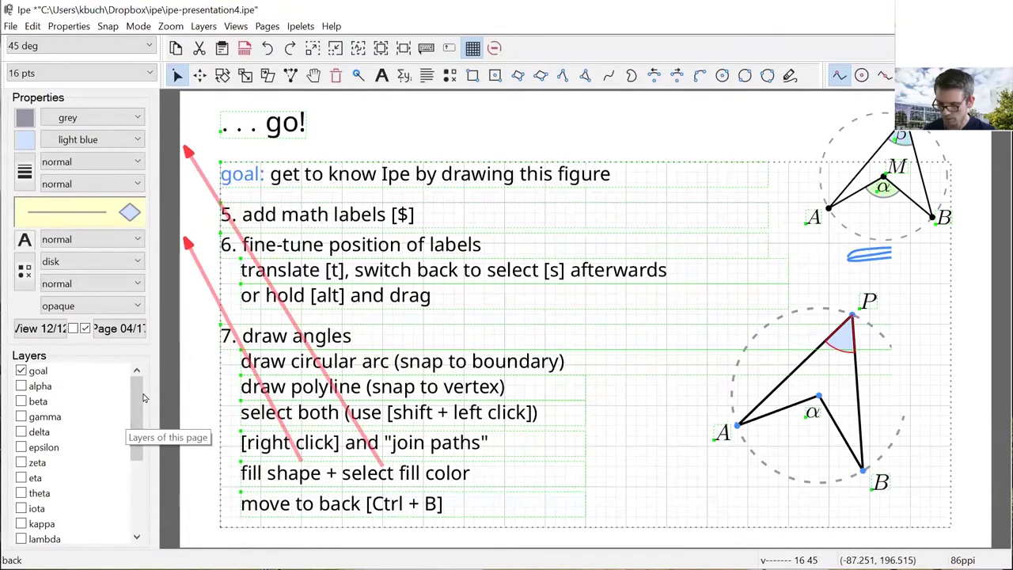
key(Page_Up)
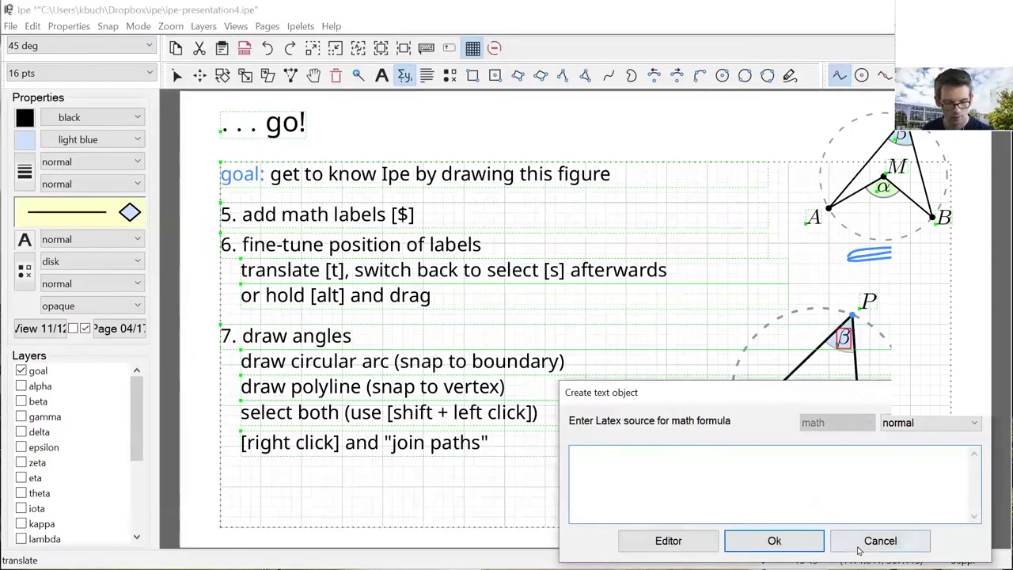
Dismiss the empty math label and draw a snapped arc and closing polyline across the α angle.
click(879, 538)
key(a)
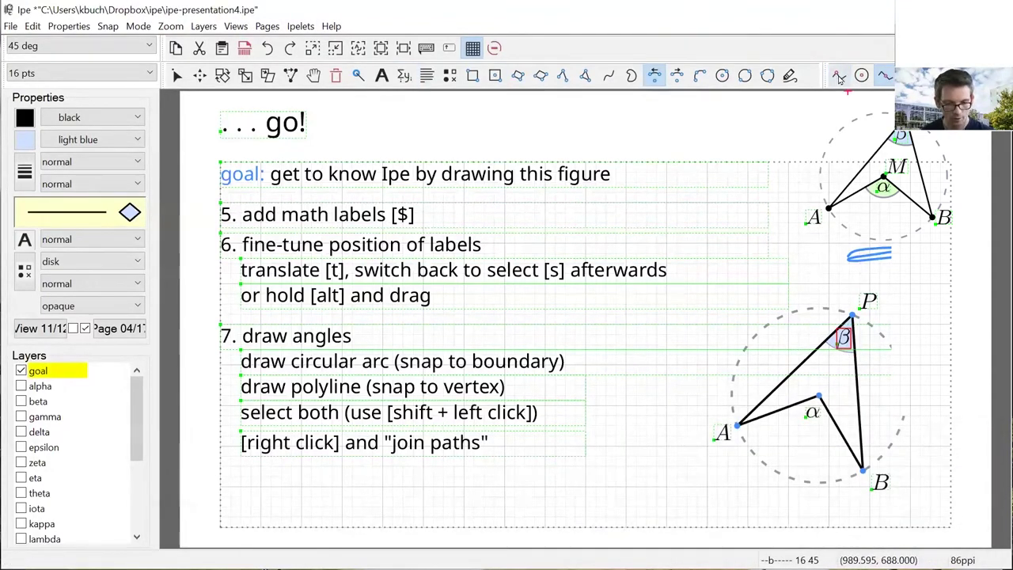
key(F5)
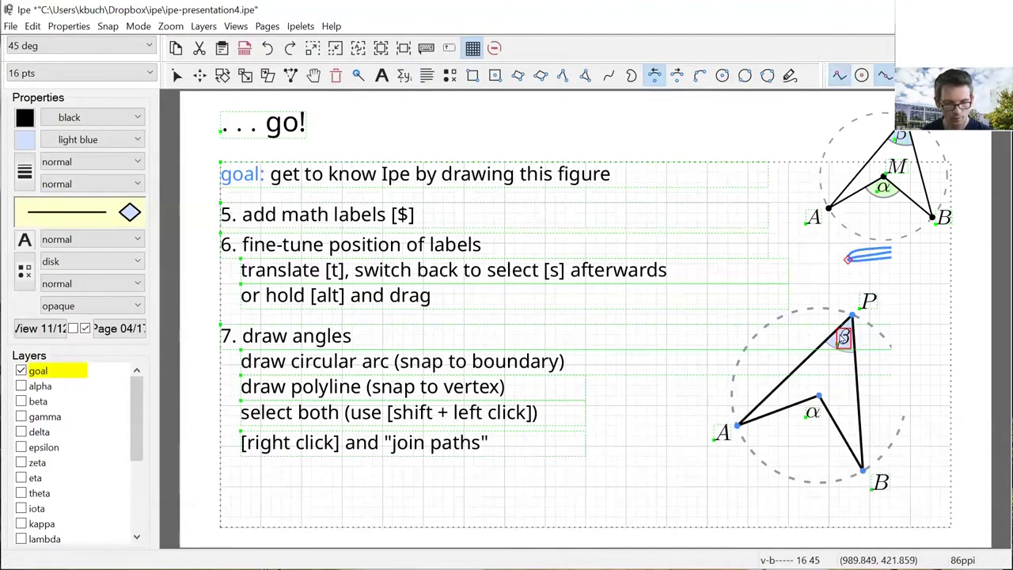
click(819, 395)
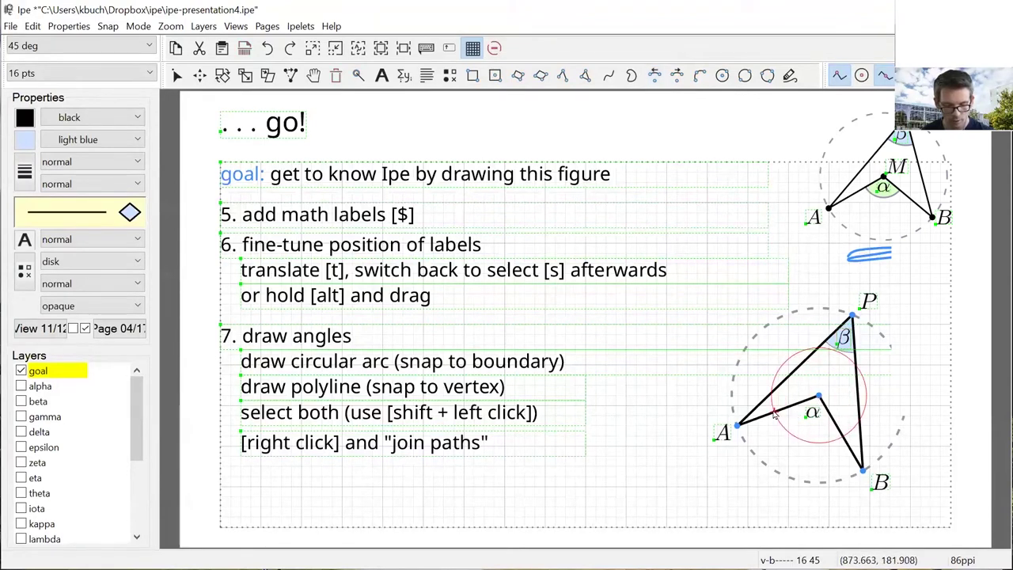
click(777, 419)
click(843, 434)
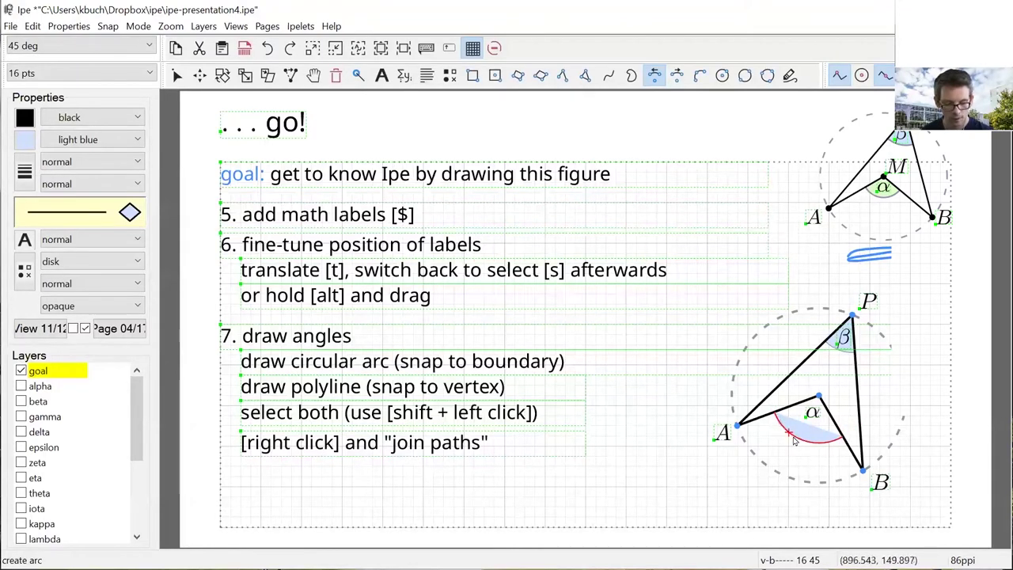
click(563, 75)
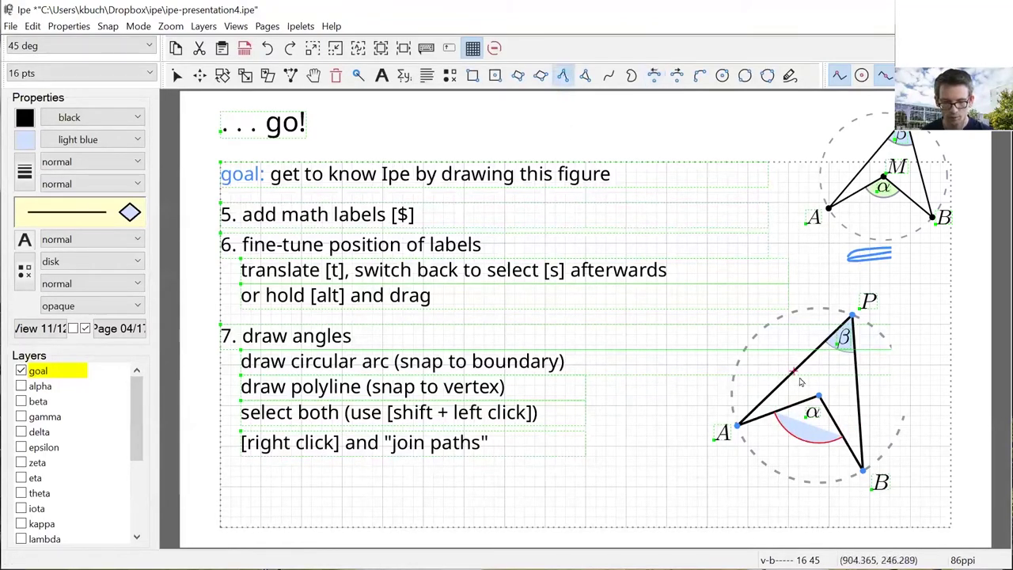
click(819, 396)
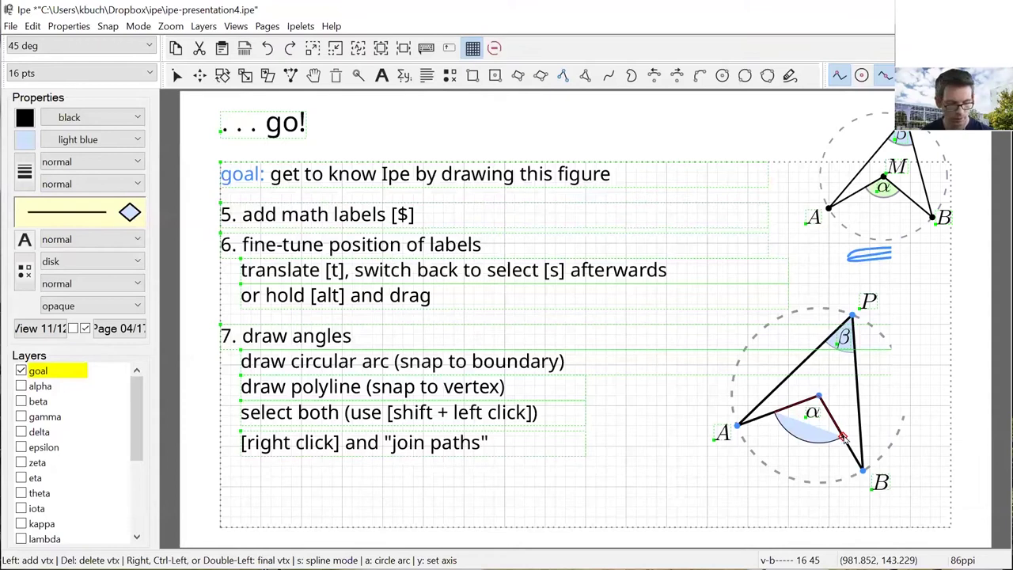
right_click(843, 437)
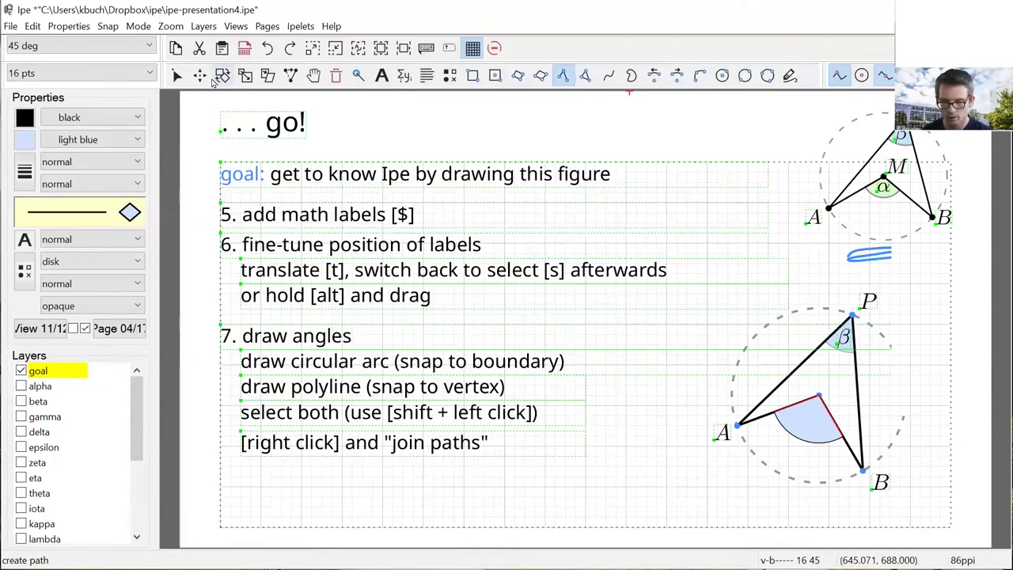
Join the arc and polyline, send the shape behind α, fill it light green, and advance.
click(177, 75)
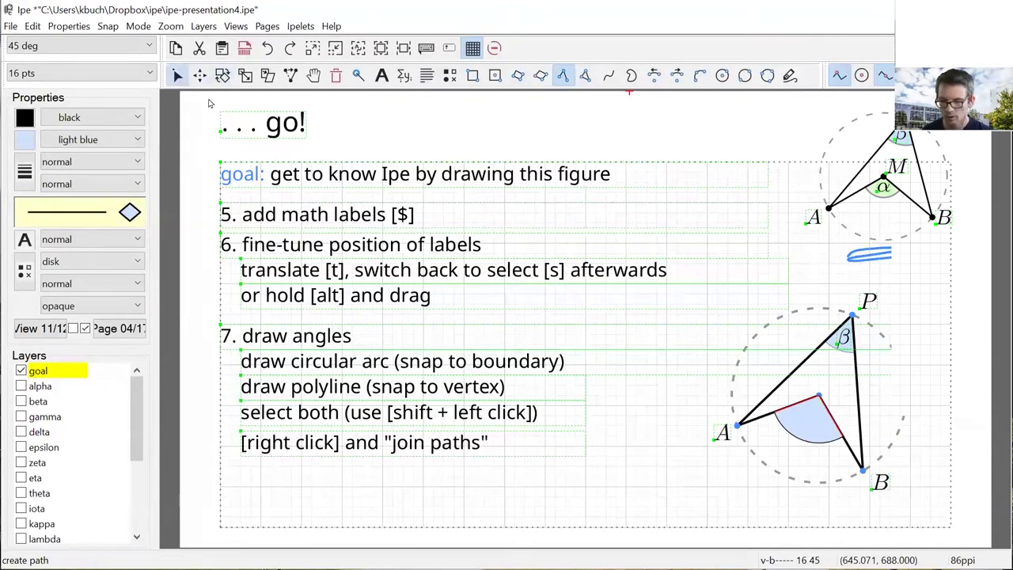
shift+click(805, 443)
right_click(806, 443)
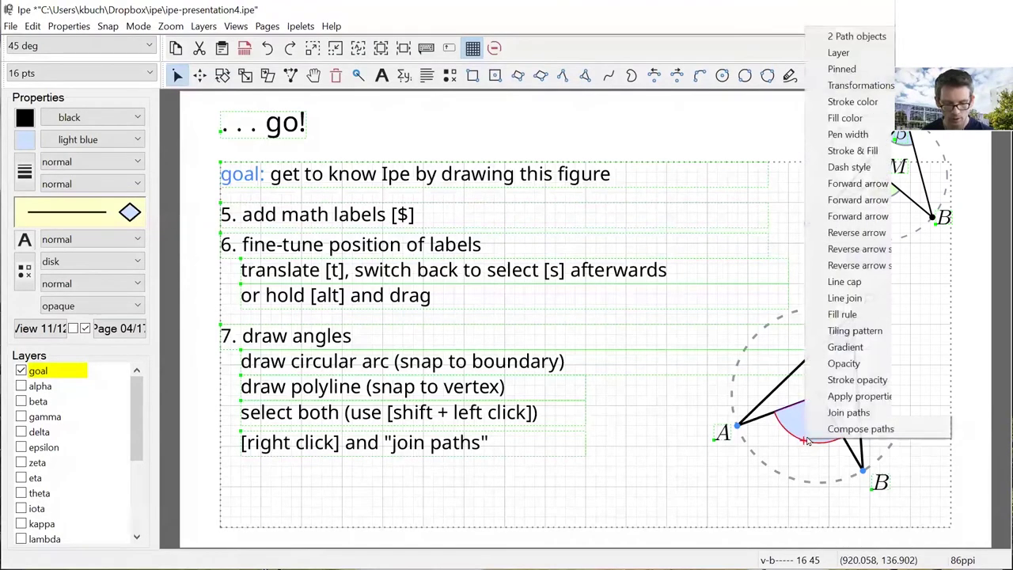
click(835, 415)
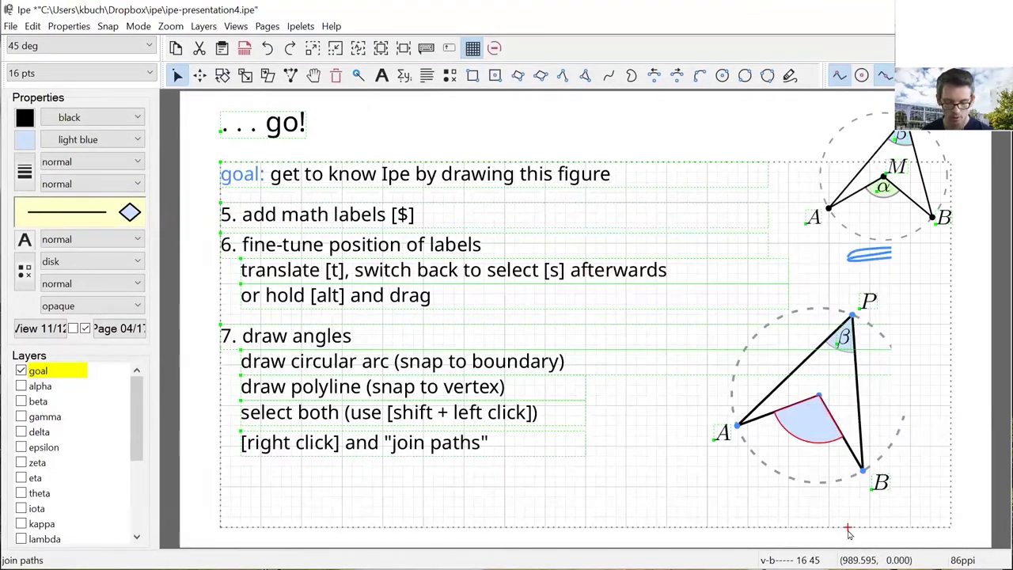
key(ctrl+b)
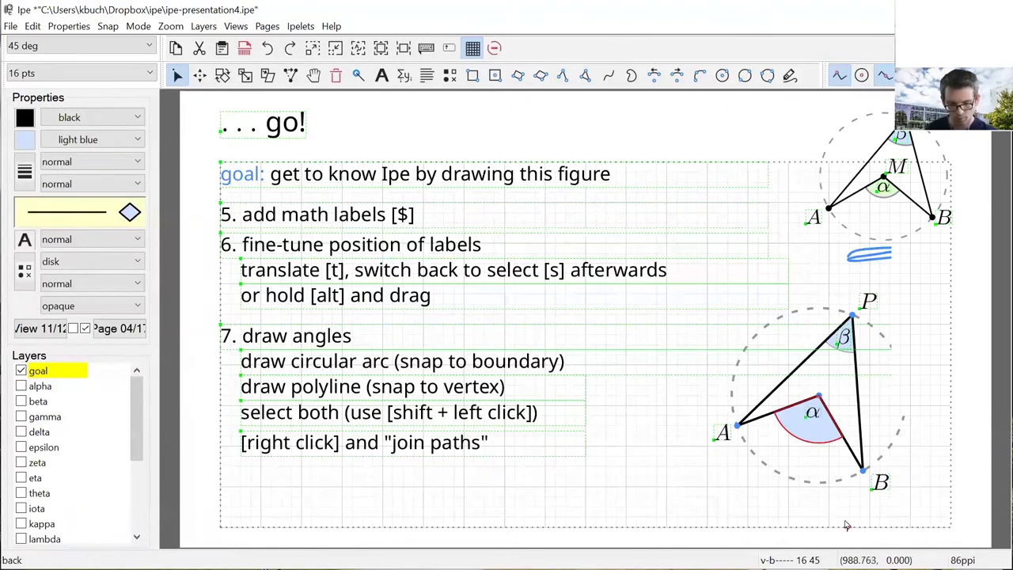
click(138, 140)
click(81, 171)
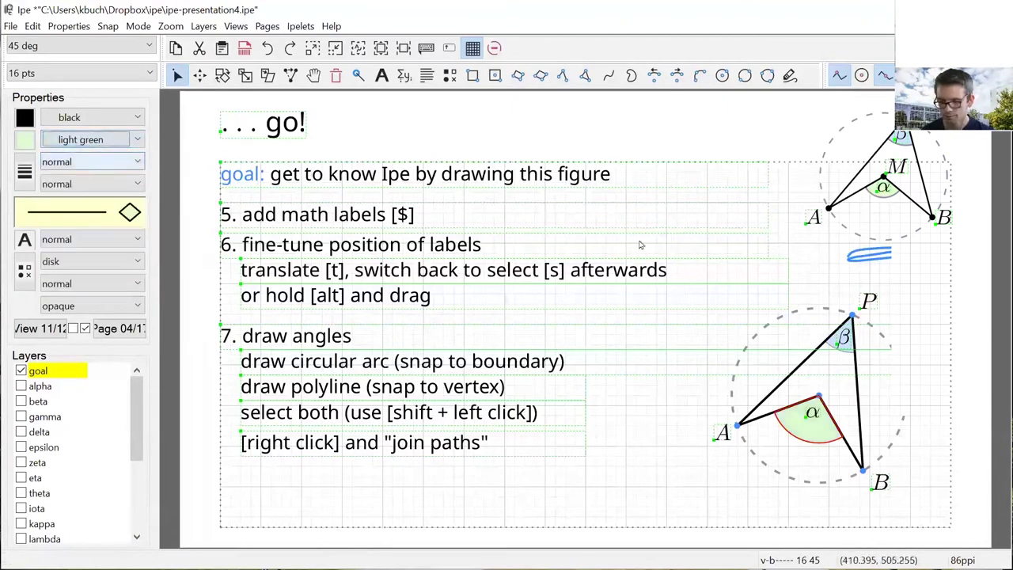
key(Page_Down)
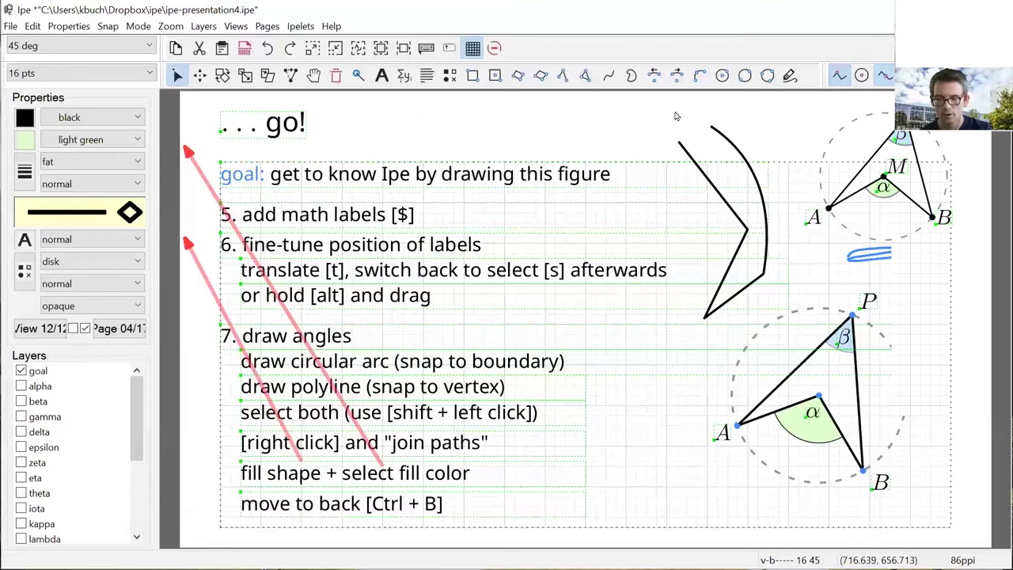
Go to the tools overview page and reveal the Text tools, Shapes and Basic tools boxes.
key(Page_Down)
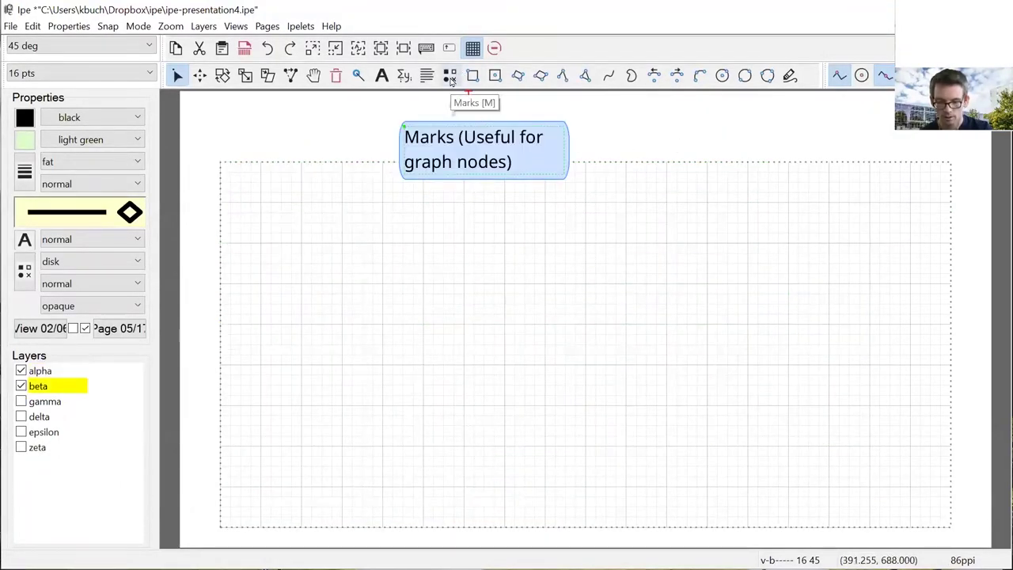
key(Page_Down)
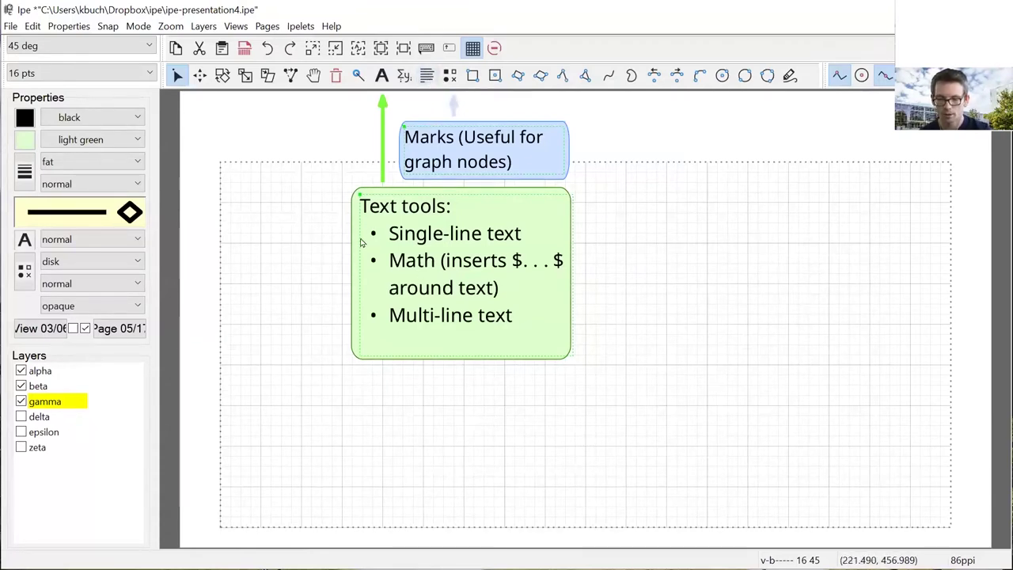
click(419, 231)
key(Page_Down)
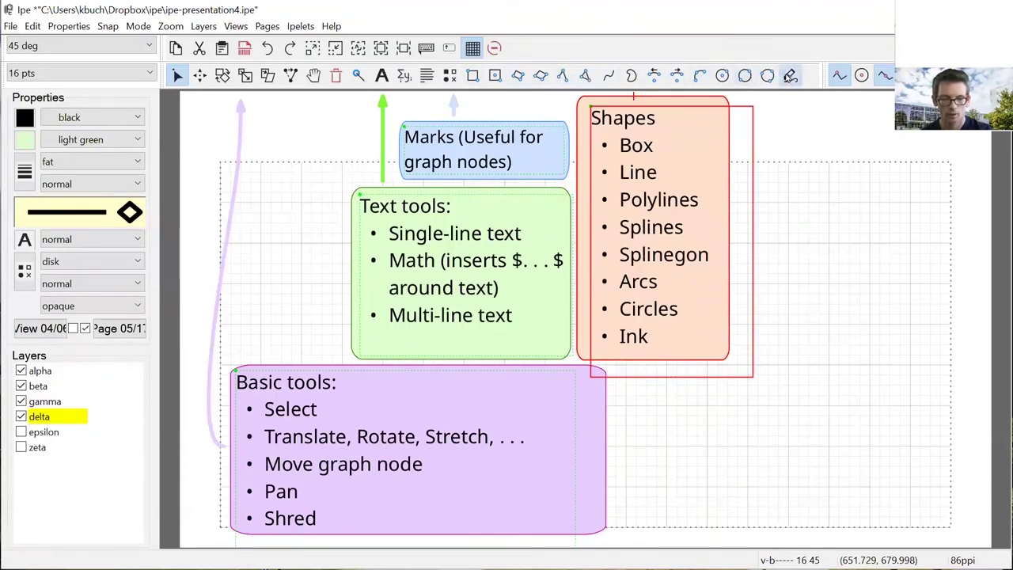
Draw a freehand ink scribble at the page's right, then try Translate, Rotate, Stretch and Shear.
click(790, 75)
mouse_move(788, 171)
mouse_down()
mouse_move(855, 223)
mouse_move(891, 356)
mouse_up()
mouse_move(891, 270)
mouse_down()
mouse_move(796, 389)
mouse_move(877, 364)
mouse_up()
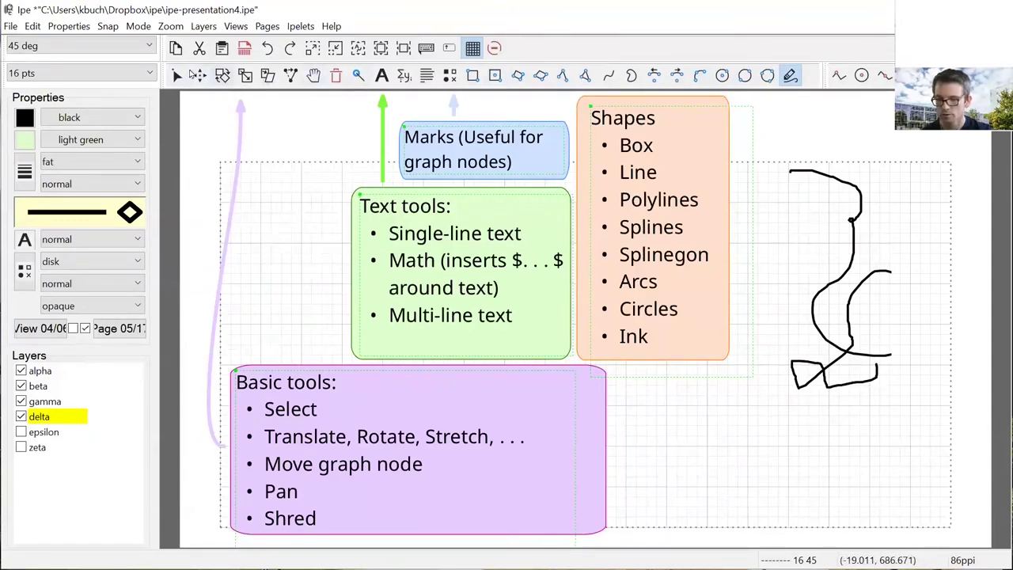
click(199, 76)
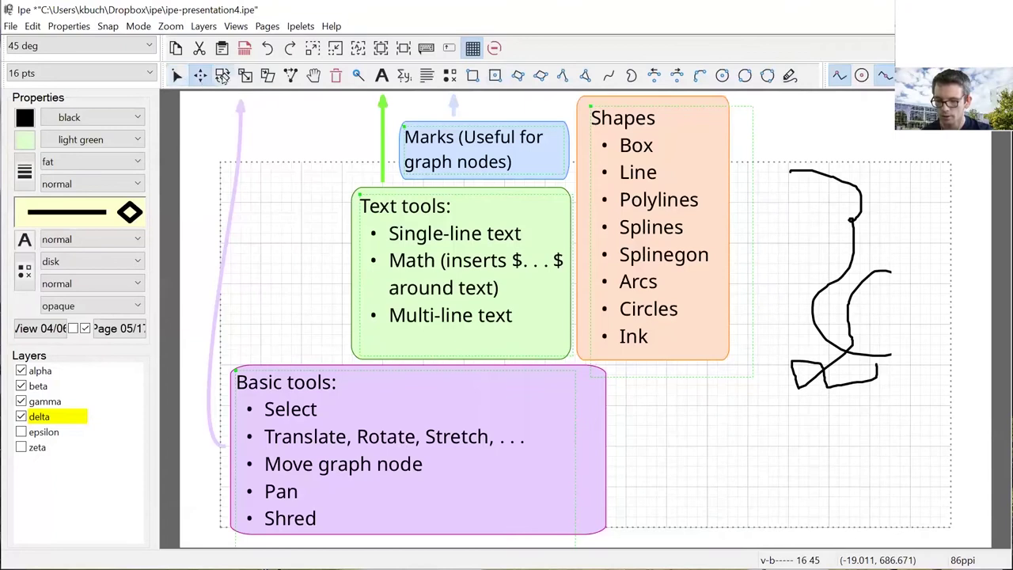
click(223, 75)
click(246, 76)
click(267, 75)
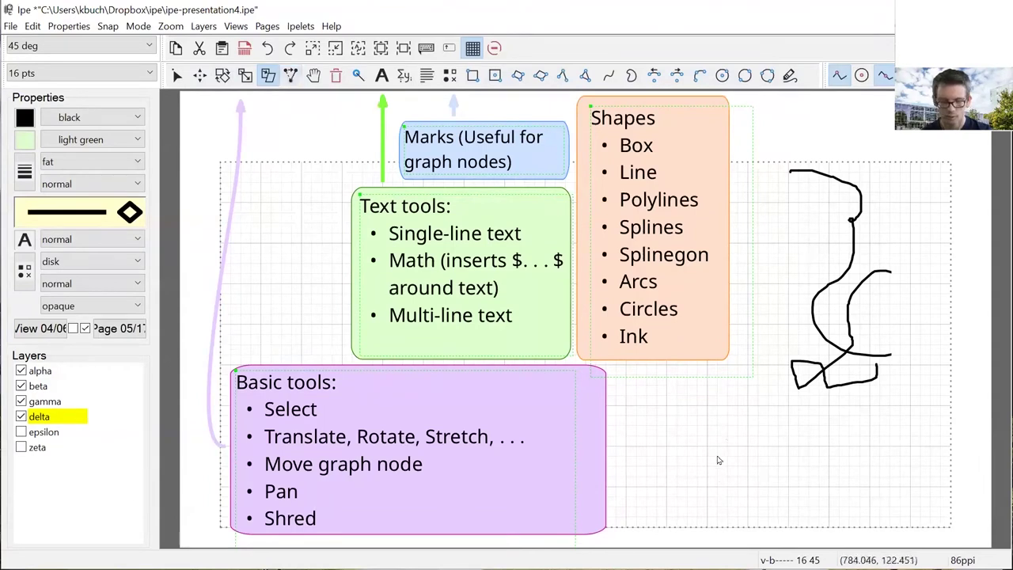
Show the triangle graph, drag its bottom-right node with Move graph node, then reveal the Snapping box.
key(Page_Down)
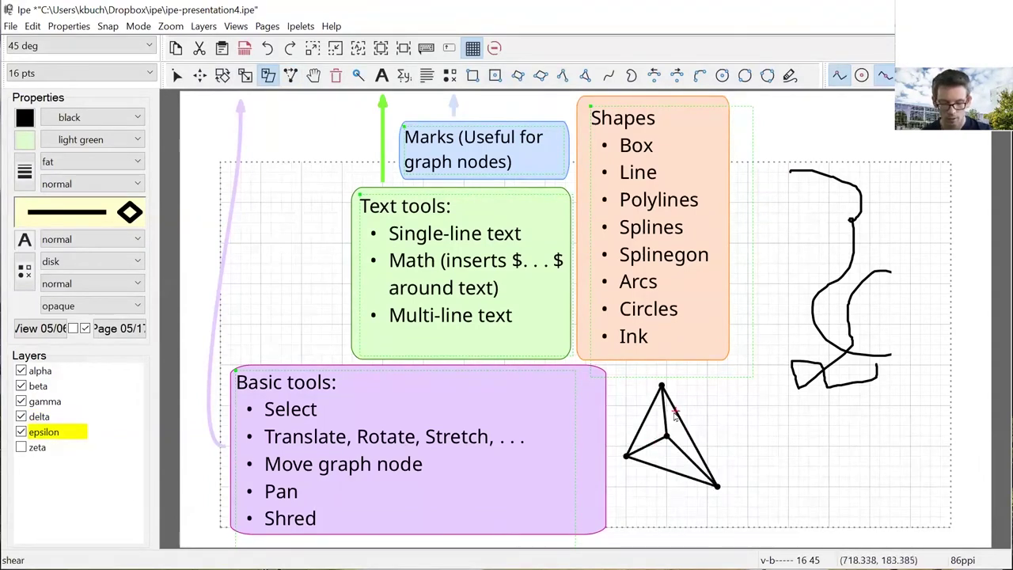
click(670, 446)
key(ctrl+u)
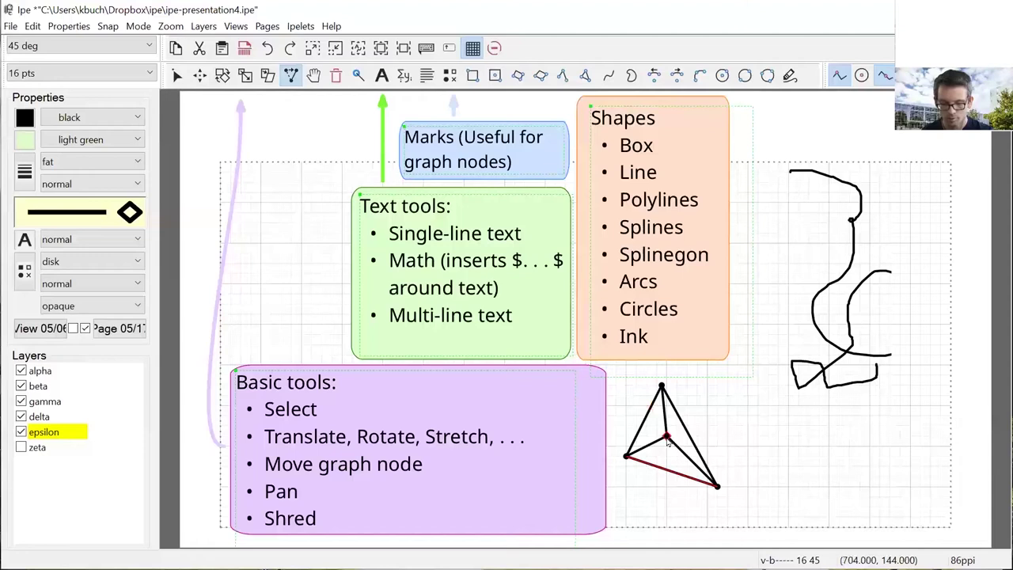
mouse_move(668, 442)
mouse_down()
mouse_move(771, 435)
mouse_move(772, 421)
mouse_move(765, 403)
mouse_move(684, 414)
mouse_move(669, 439)
mouse_up()
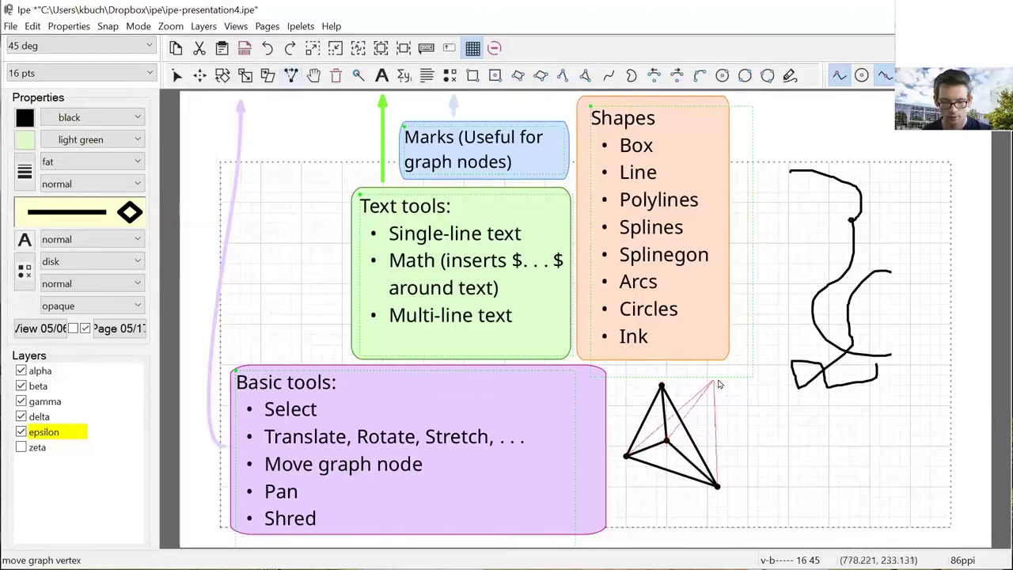
drag(729, 383, 737, 480)
key(Page_Down)
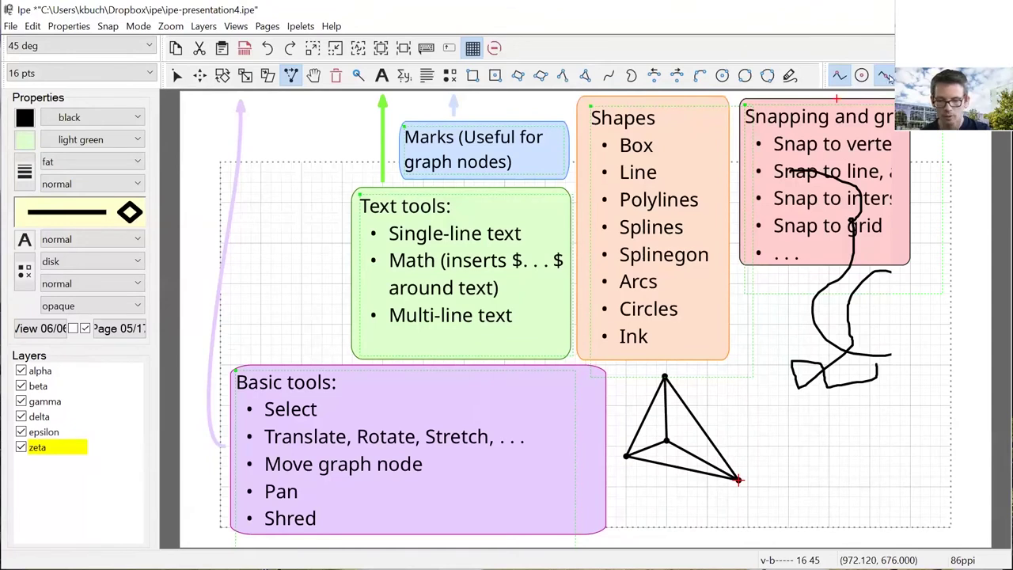
Draw a two-segment polyline and a straight line crossing it at the lower right.
click(562, 75)
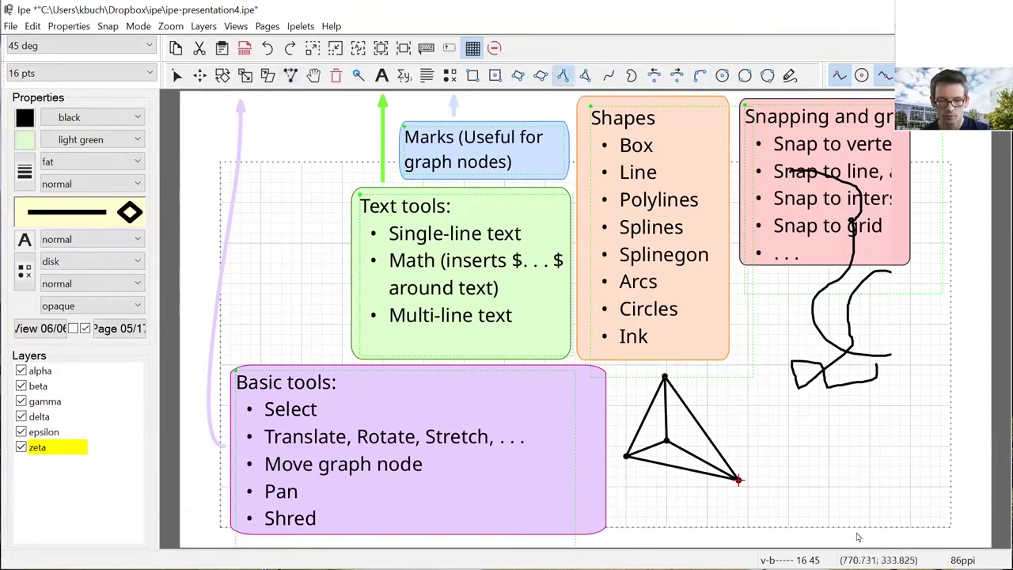
click(810, 420)
click(912, 487)
right_click(871, 503)
click(821, 497)
right_click(908, 417)
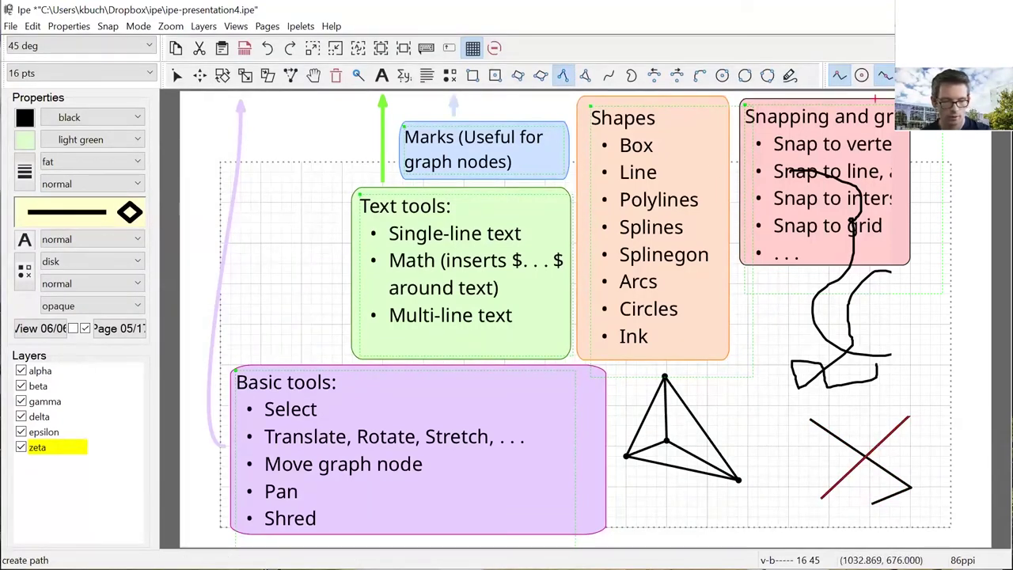
Place a mark at the lines' intersection using intersection snapping, turn snaps off, and go to Align & Distribute.
key(F6)
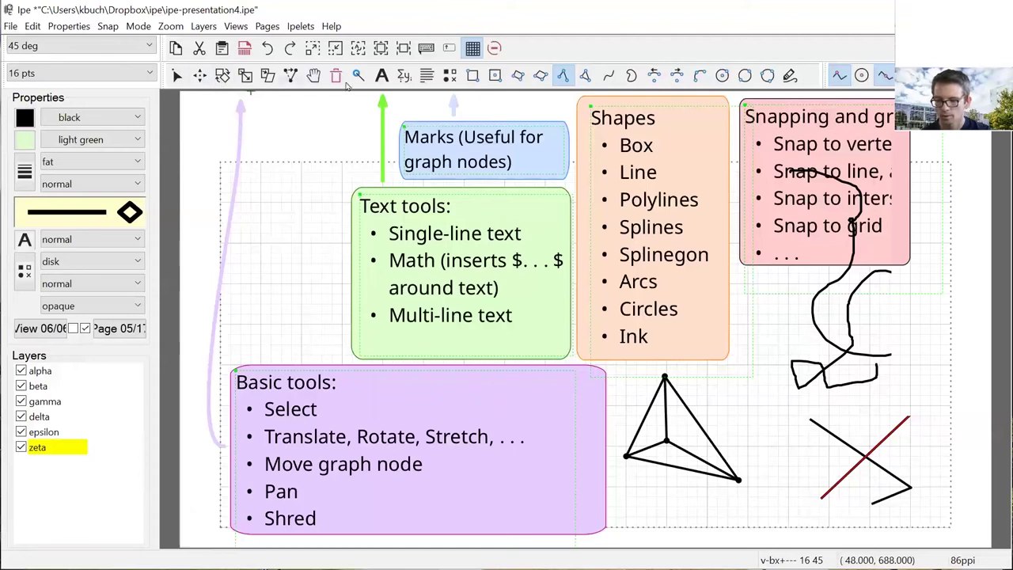
click(450, 75)
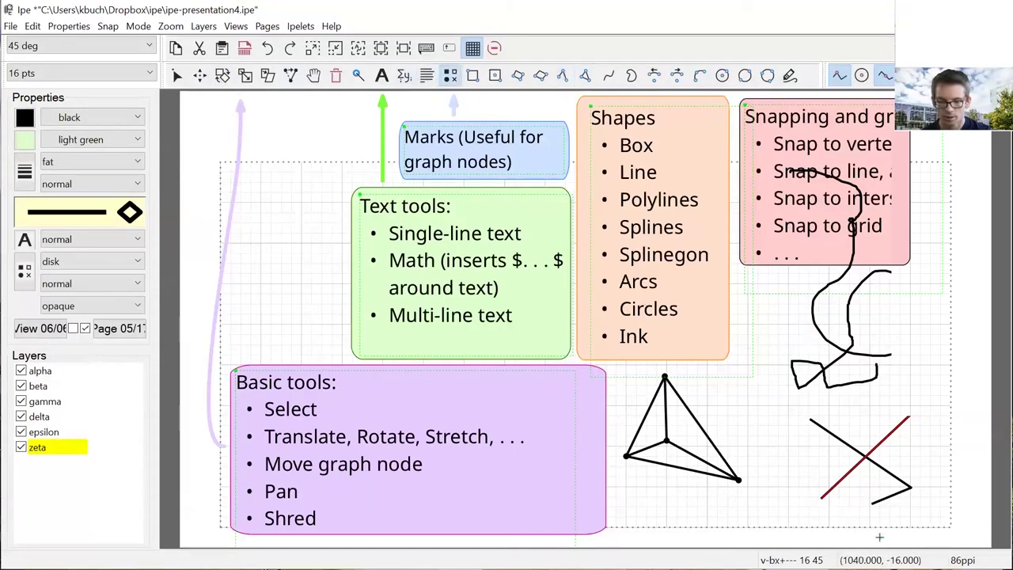
click(868, 458)
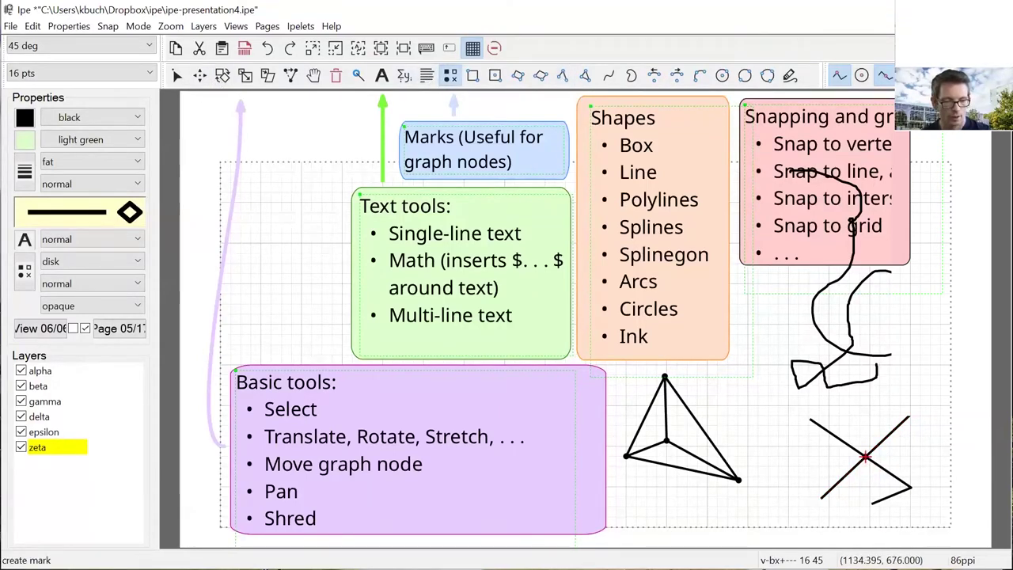
click(884, 75)
click(838, 75)
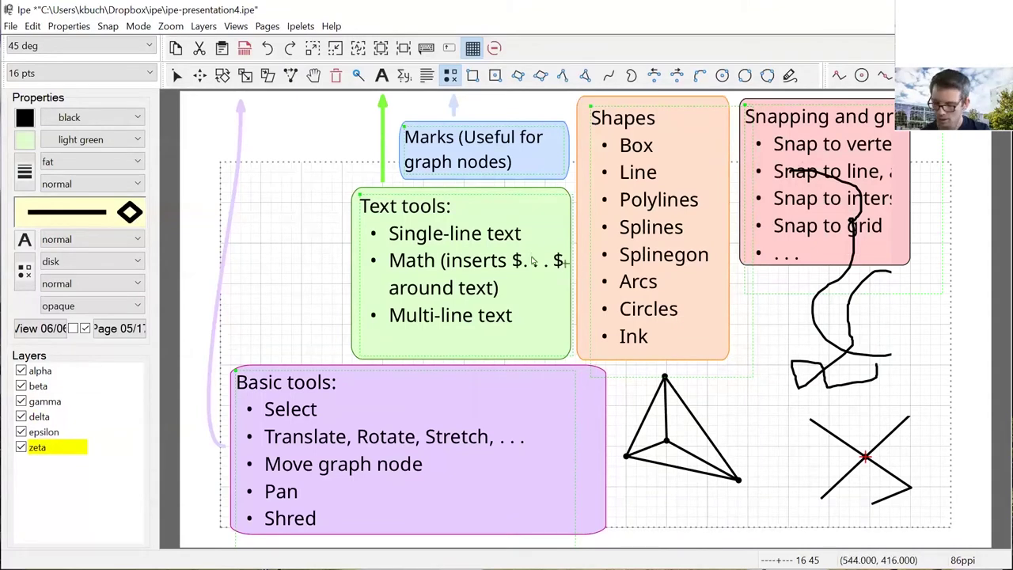
key(Page_Down)
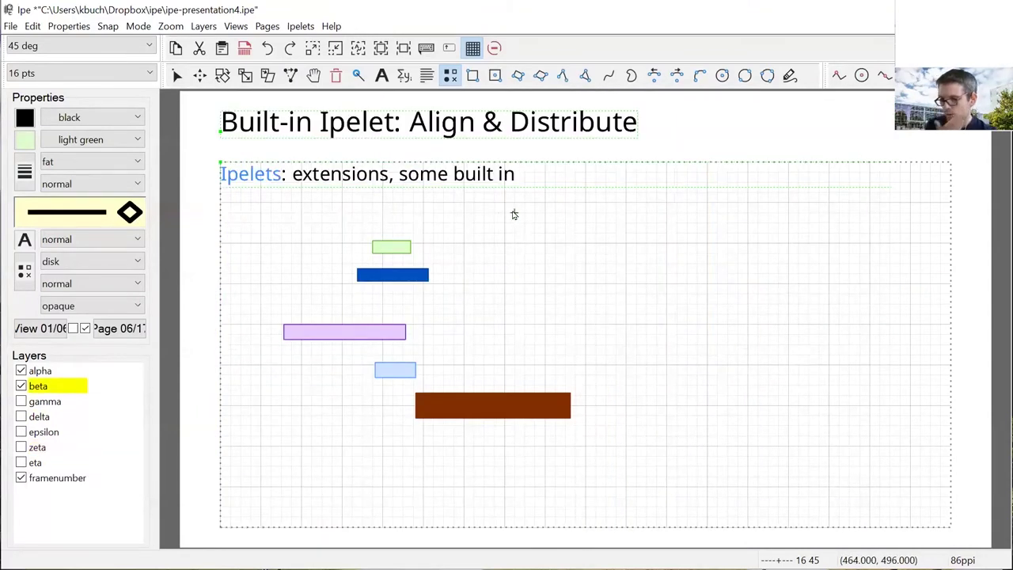
Browse the Ipelets Align & distribute submenu, then undo the accidentally created mark.
click(305, 27)
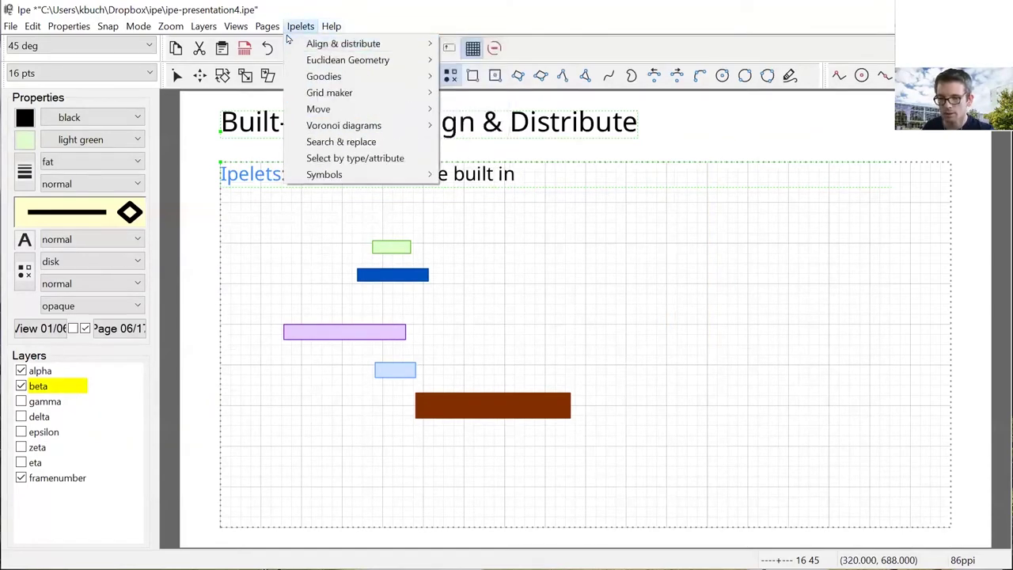
mouse_move(380, 76)
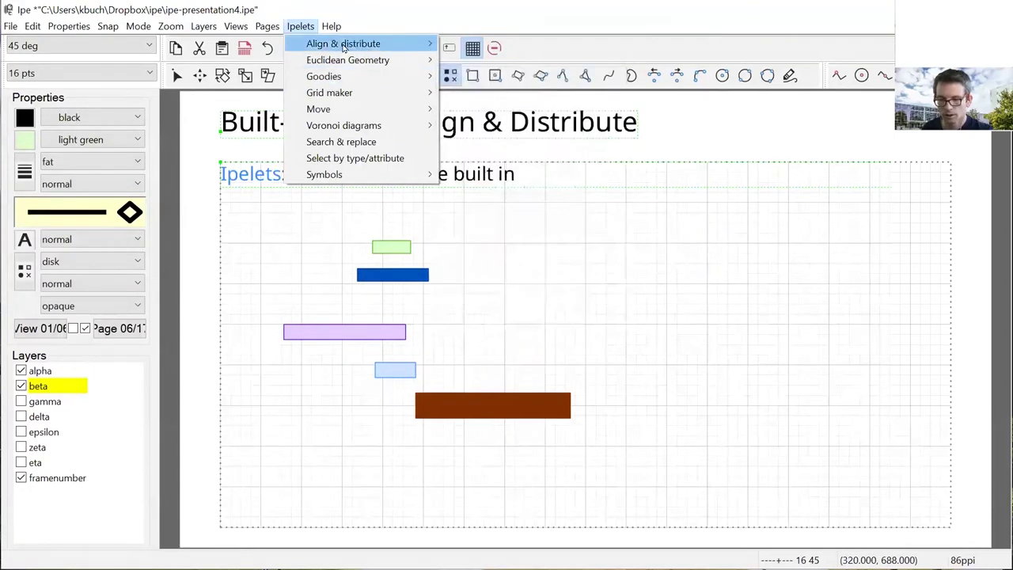
mouse_move(343, 46)
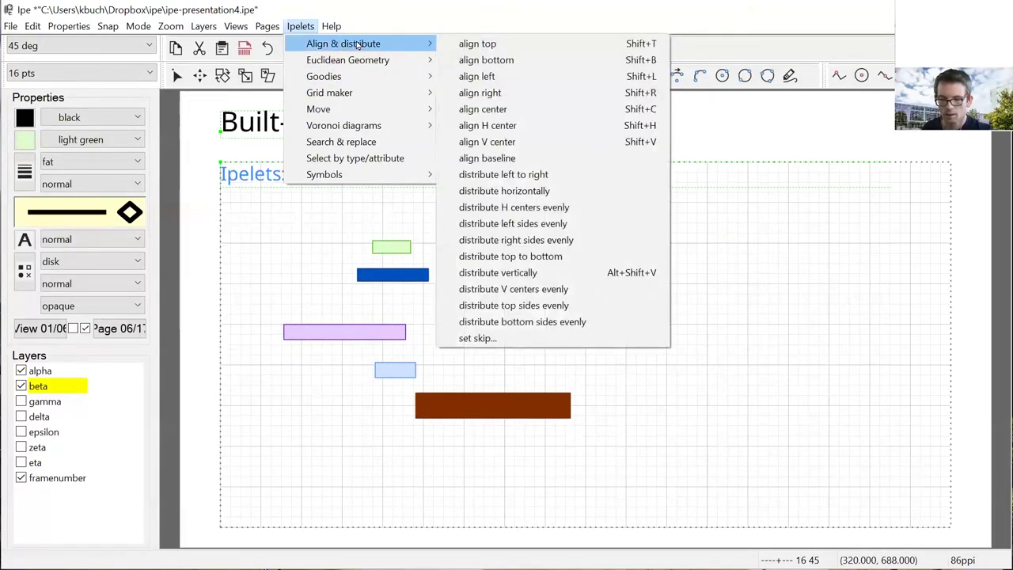
click(333, 227)
key(ctrl+z)
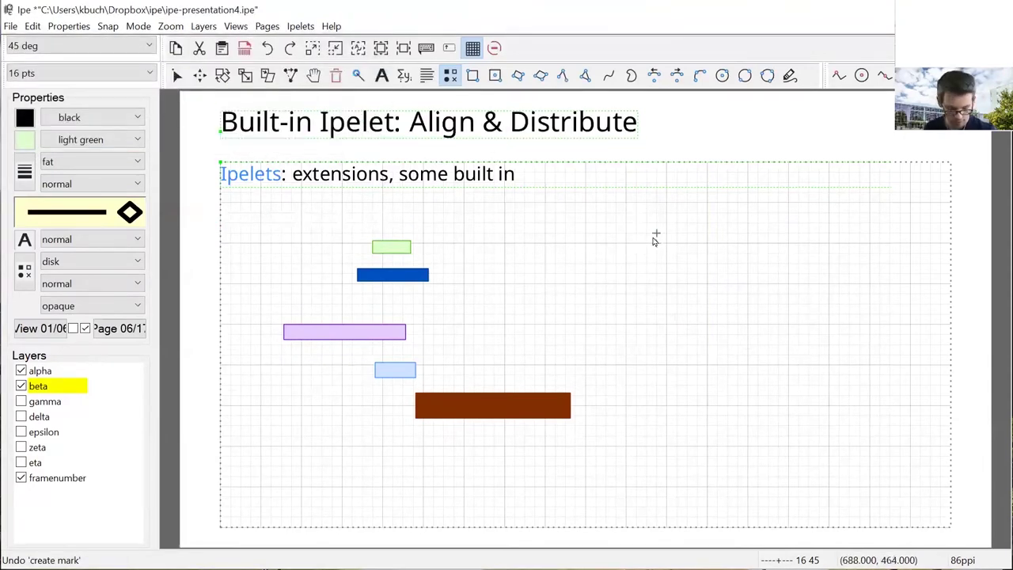
Step through the Align H Center, Distribute Vertically, Distribute Top to Bottom, Align Right and Align V Center examples.
key(Page_Down)
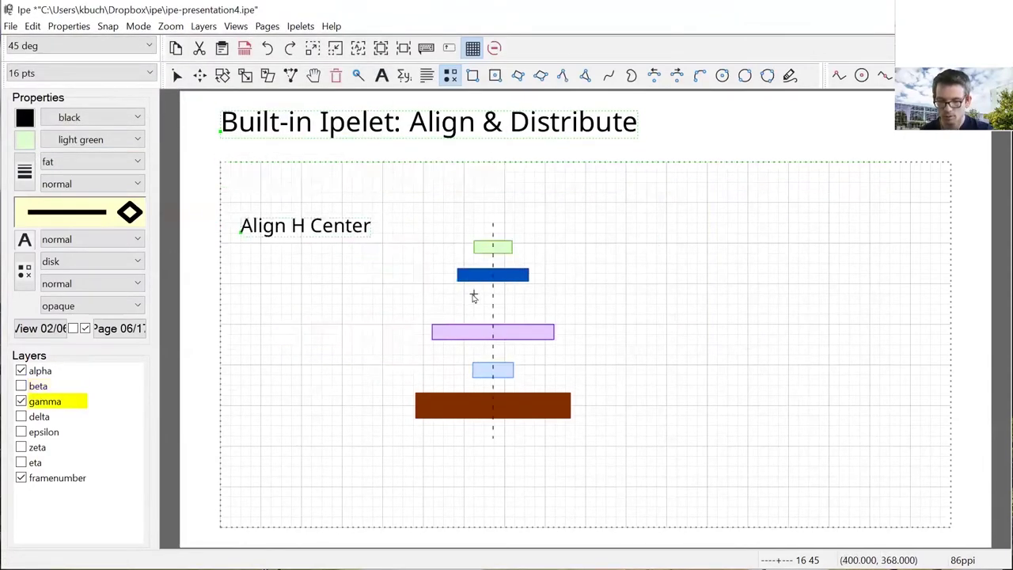
key(Page_Down)
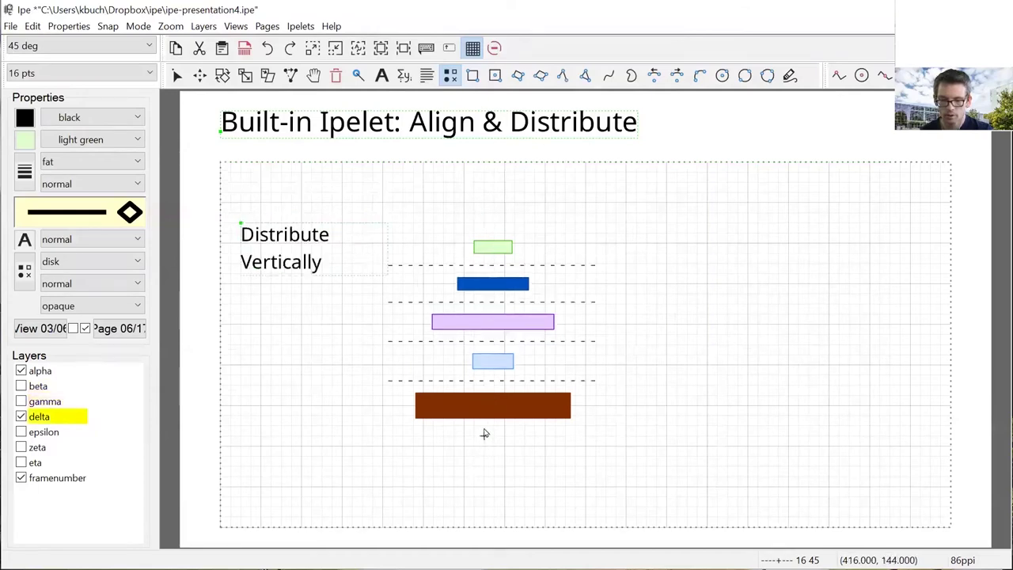
key(Page_Down)
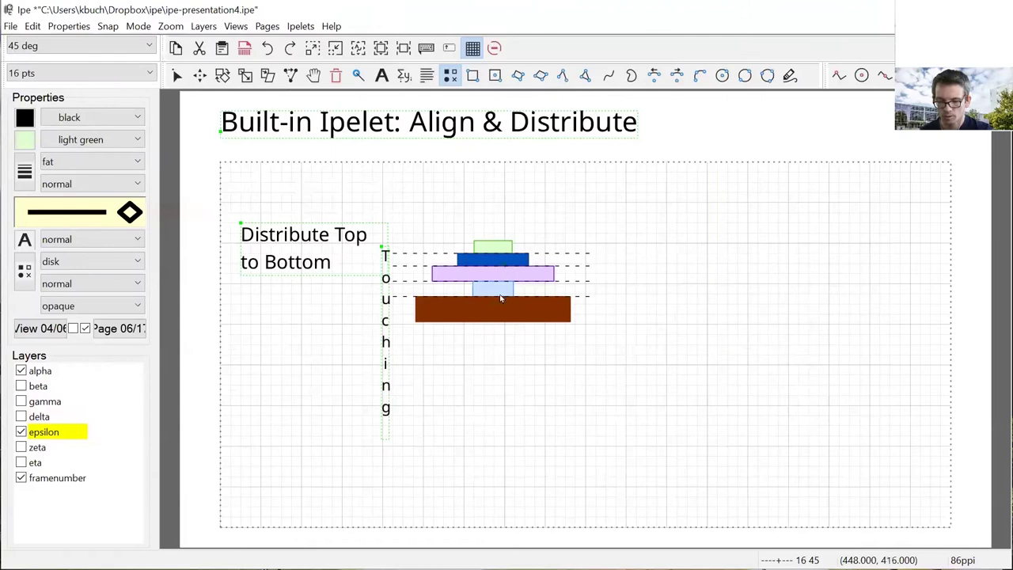
key(Page_Down)
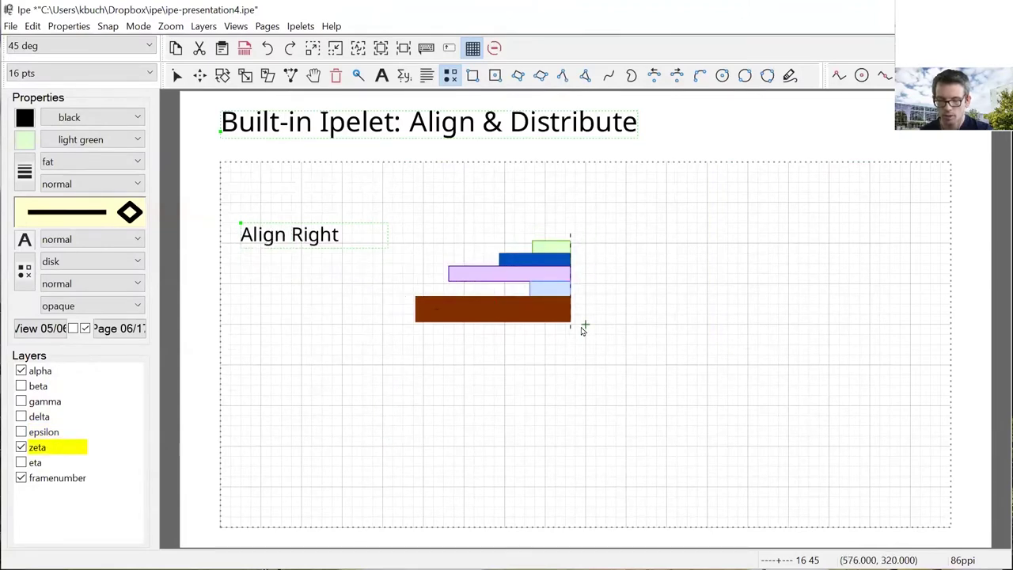
key(Page_Down)
key(Page_Down)
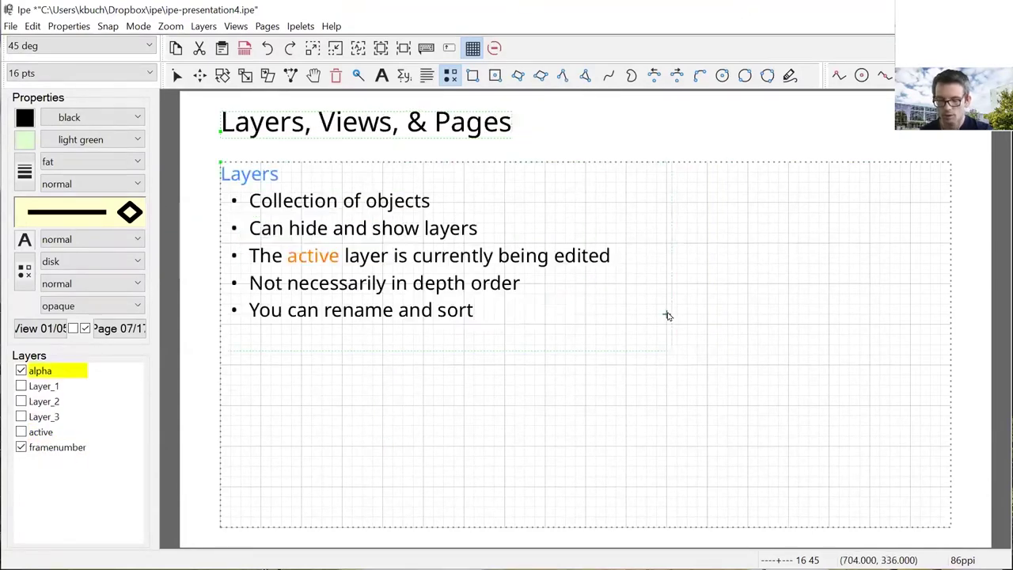
key(Page_Up)
Glance at the Ipelets menu again, then move to the Layers, Views, & Pages page.
click(297, 27)
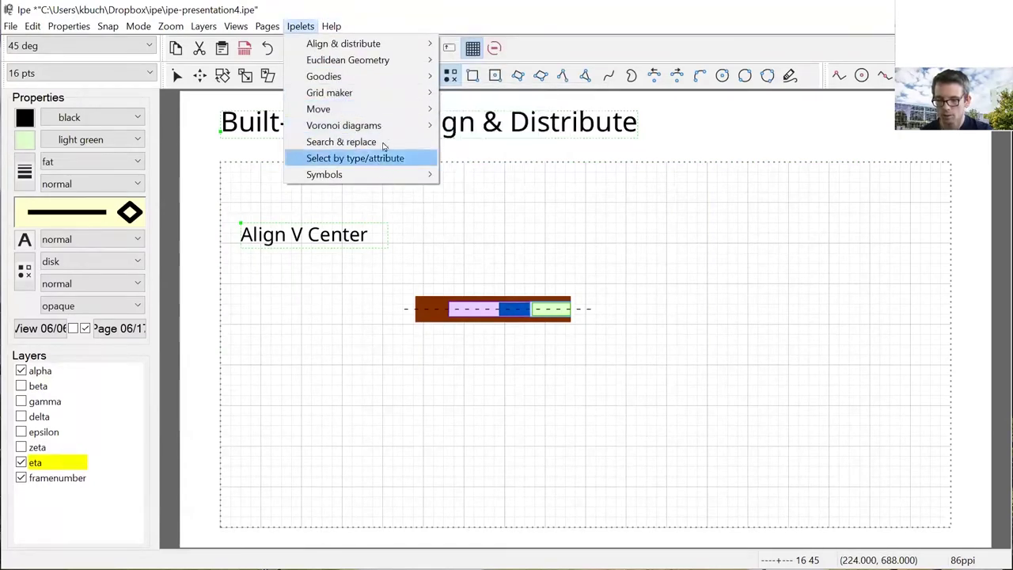
mouse_move(362, 128)
click(534, 217)
key(Page_Down)
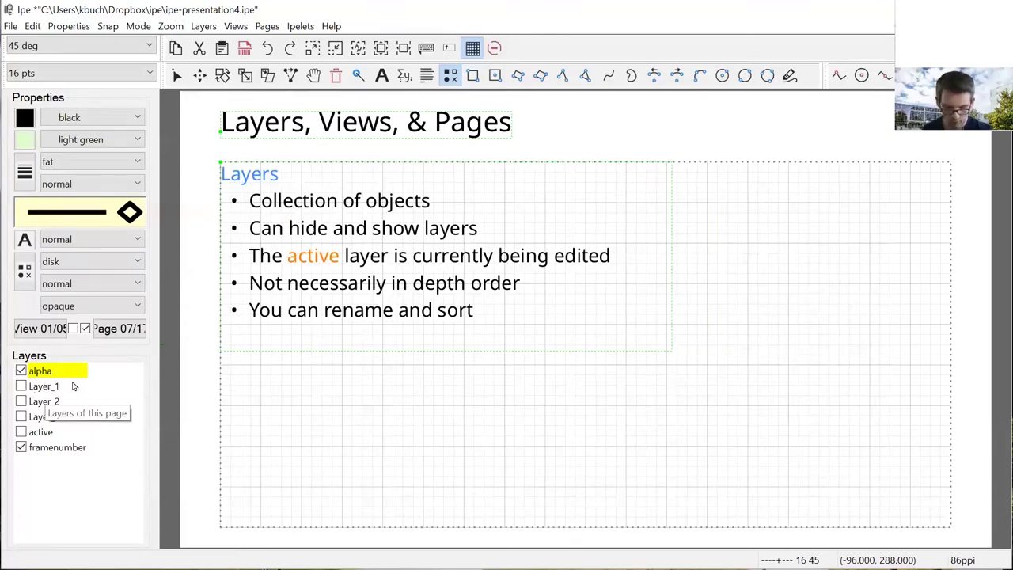
Page through the Layer 1 rectangle, Layer 2 graph and Layer 3 views on to the views slide.
key(Page_Down)
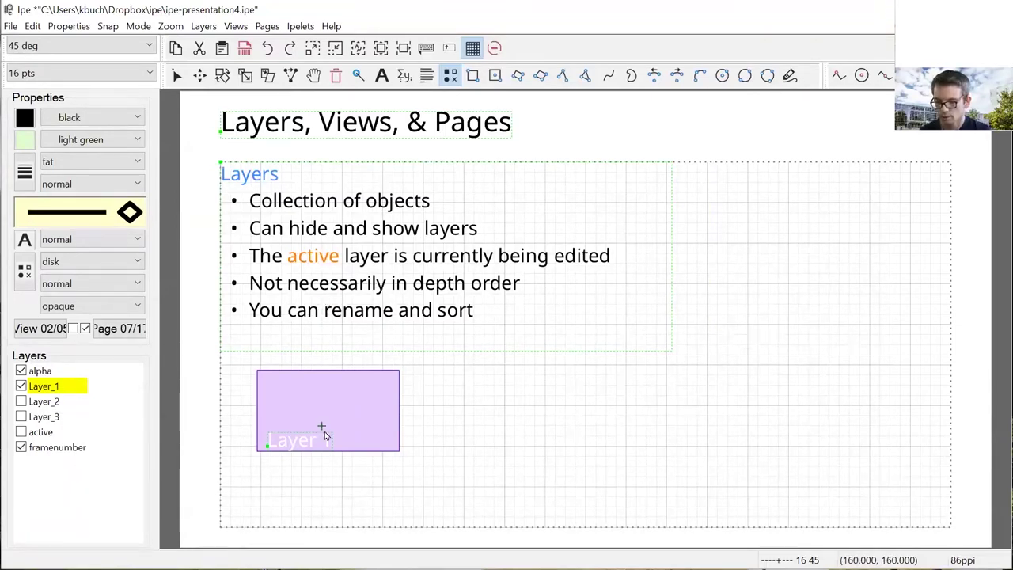
key(Page_Down)
key(Page_Up)
key(Page_Down)
key(Page_Down)
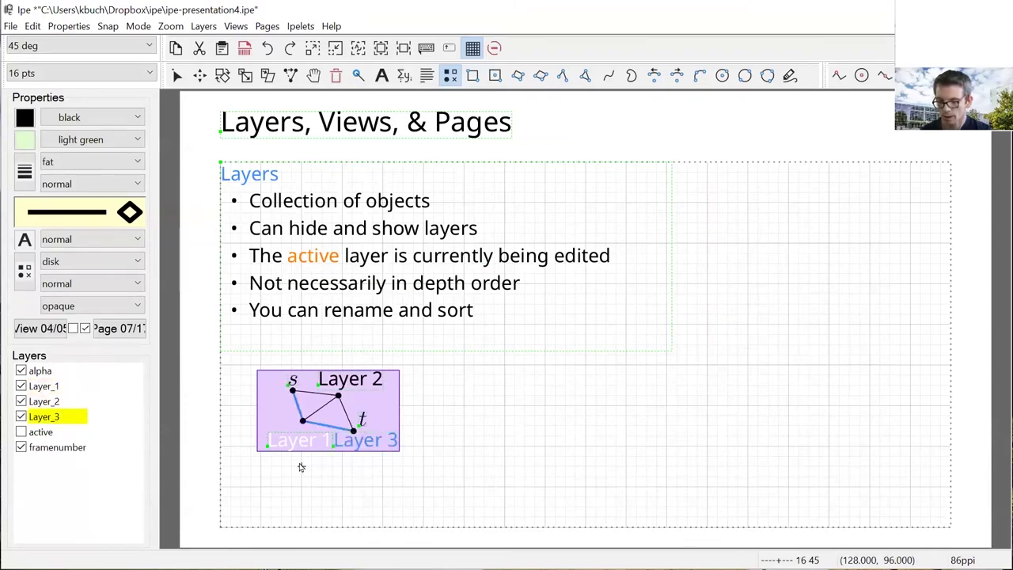
key(Page_Down)
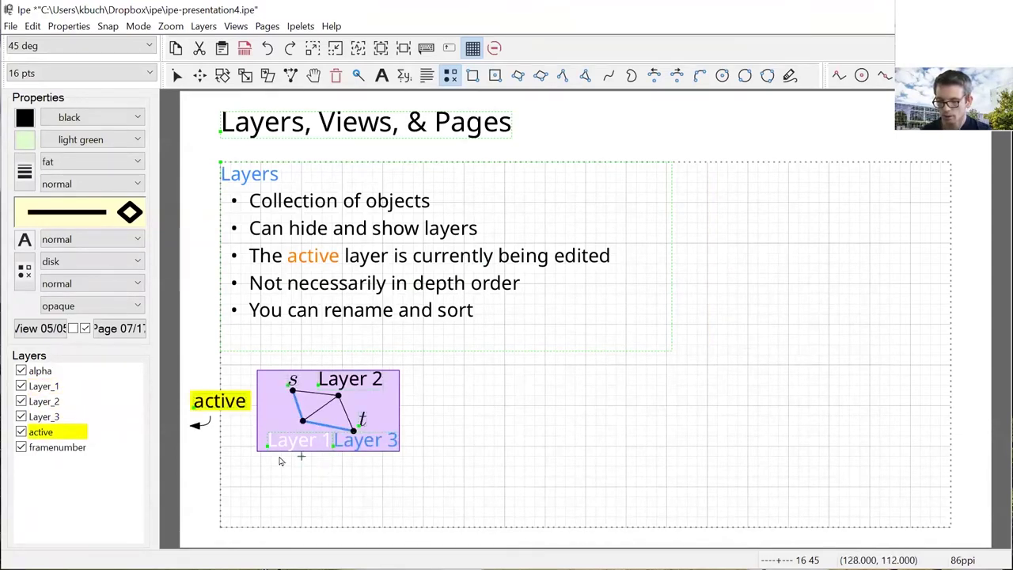
key(Page_Down)
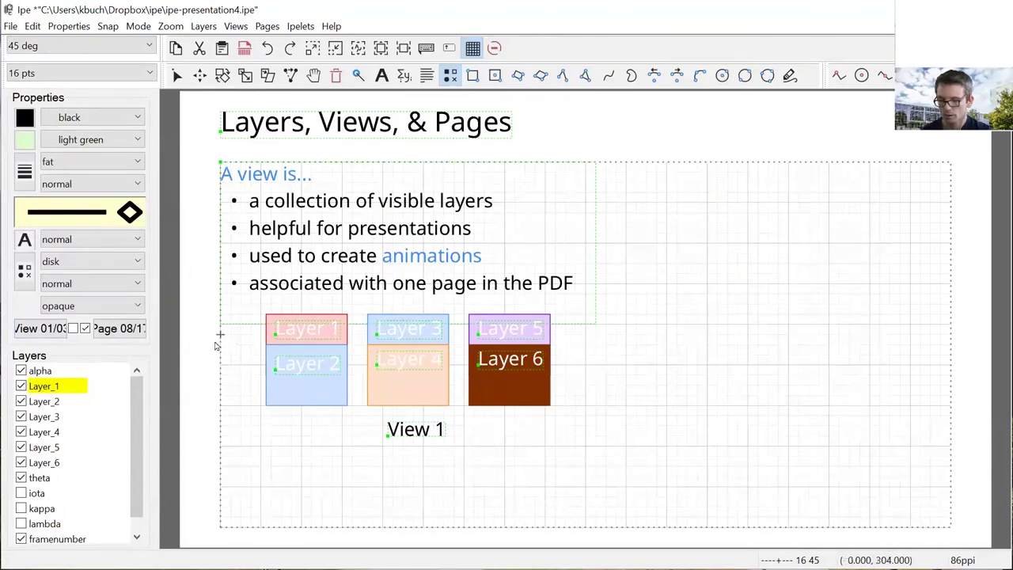
Browse the Views and Pages menus, toggle Layer 4 on and off, and return to the Layers slide's view 2.
click(236, 26)
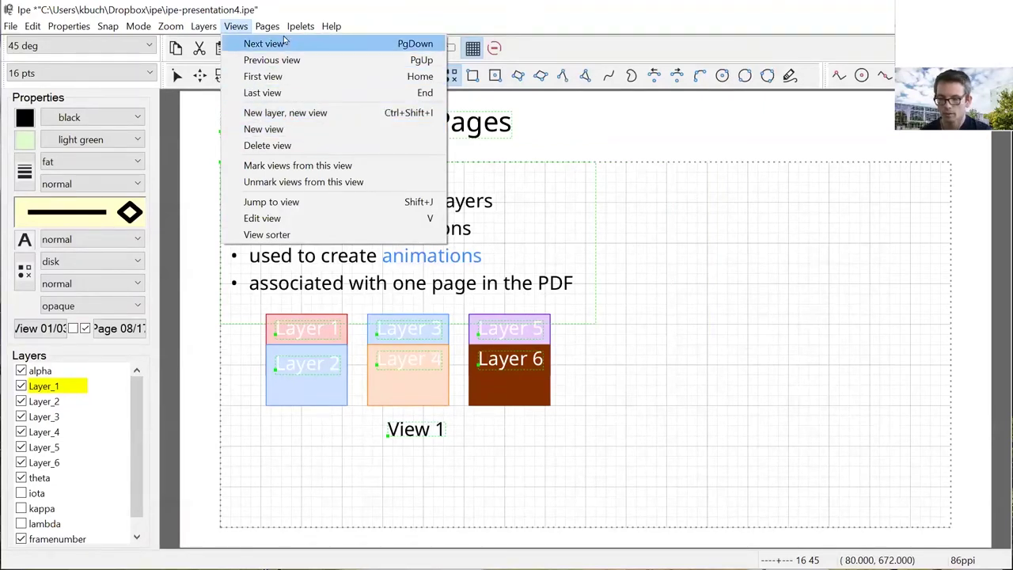
click(272, 99)
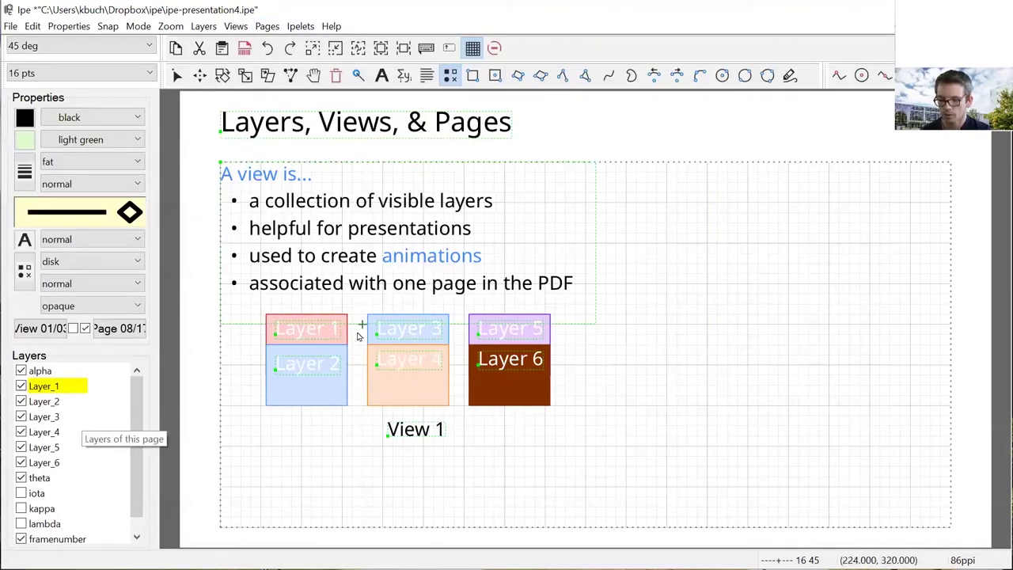
key(Page_Down)
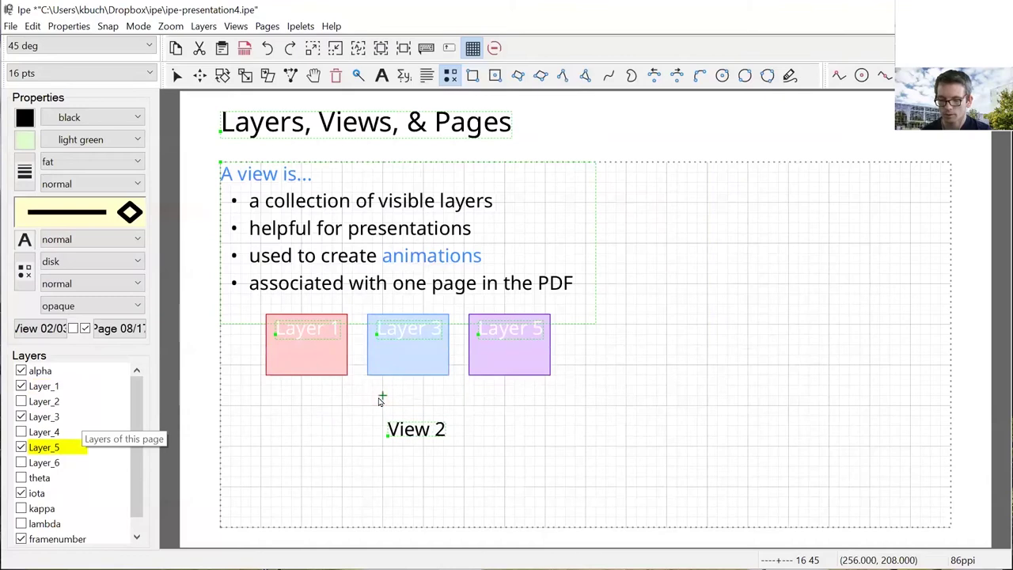
click(21, 431)
click(21, 432)
key(Page_Down)
key(Page_Up)
key(Page_Up)
key(Page_Up)
key(Page_Up)
key(Page_Up)
key(Page_Up)
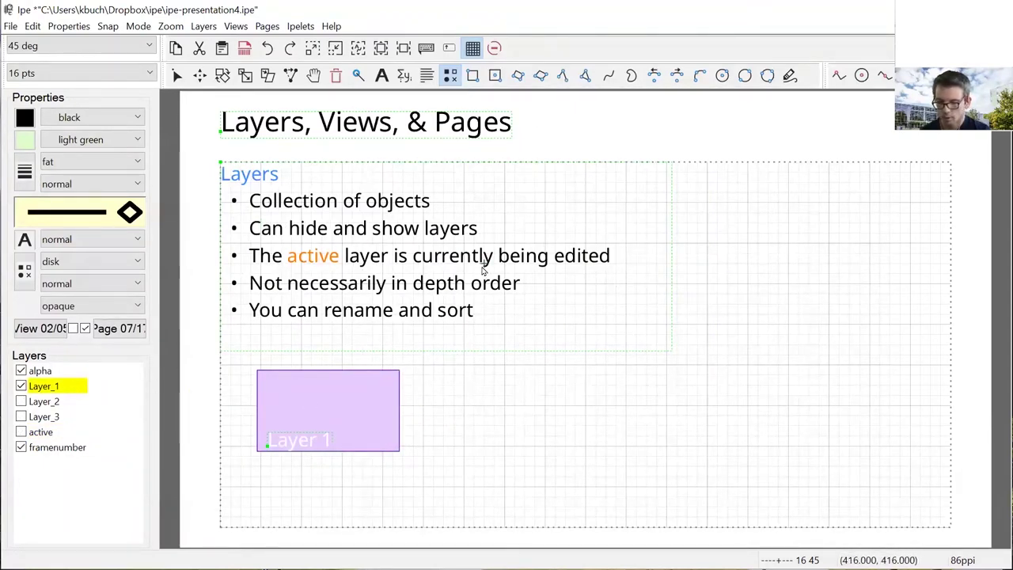
Page through the Layer 2, Layer 3 and active-label views and the views slide to page 9.
key(Page_Down)
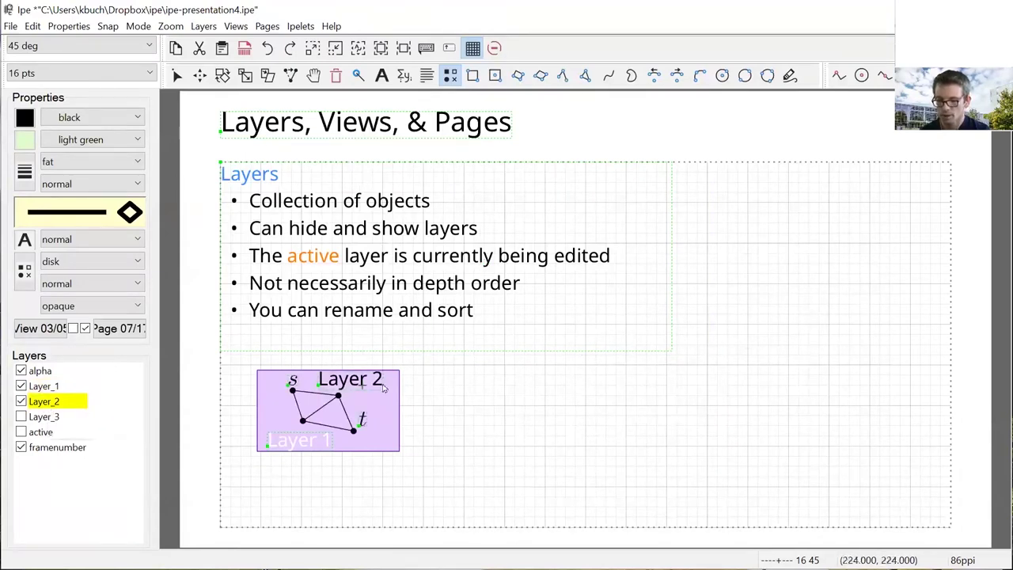
key(Page_Down)
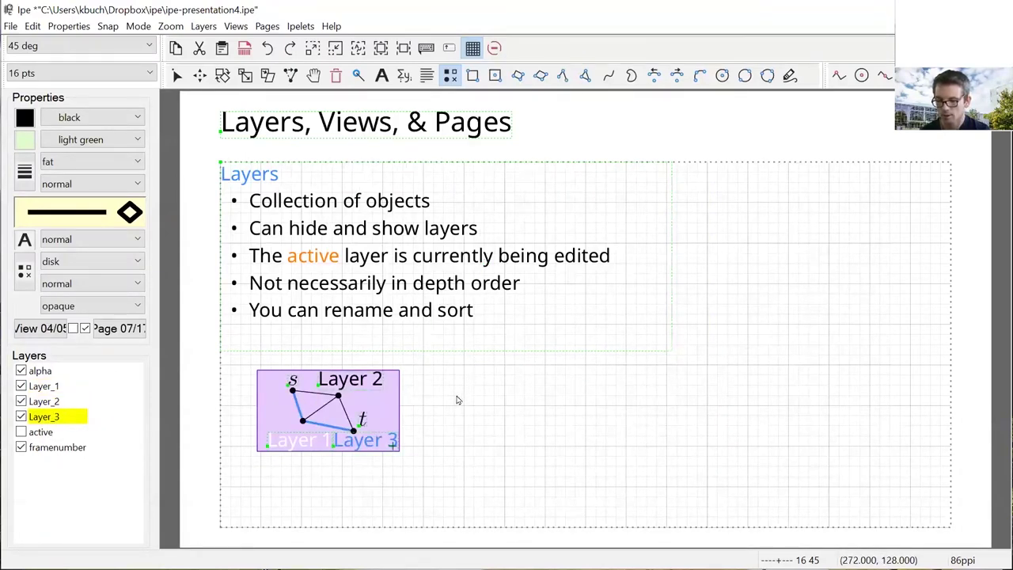
key(Page_Down)
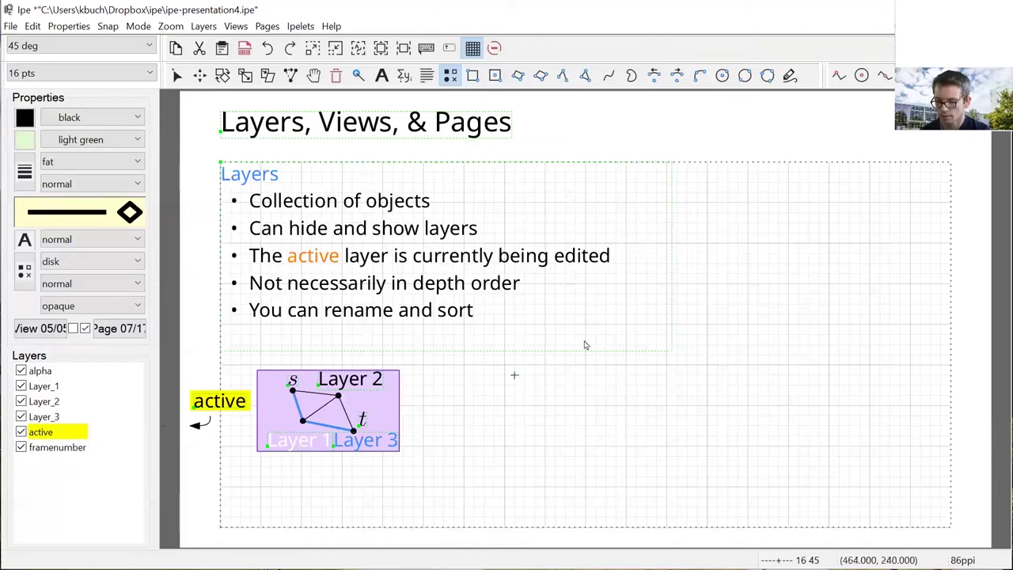
key(Page_Down)
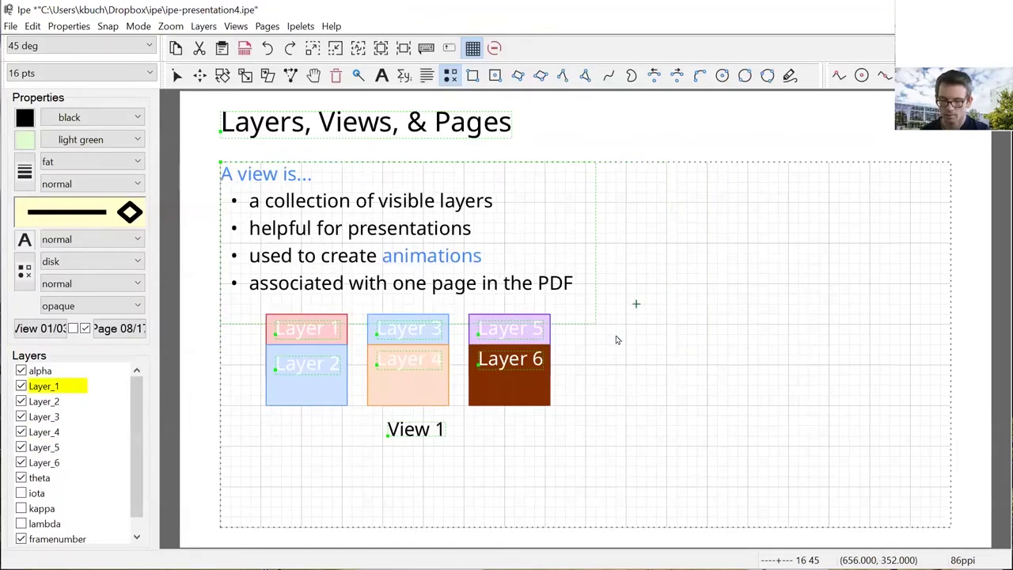
key(Page_Down)
key(Page_Down)
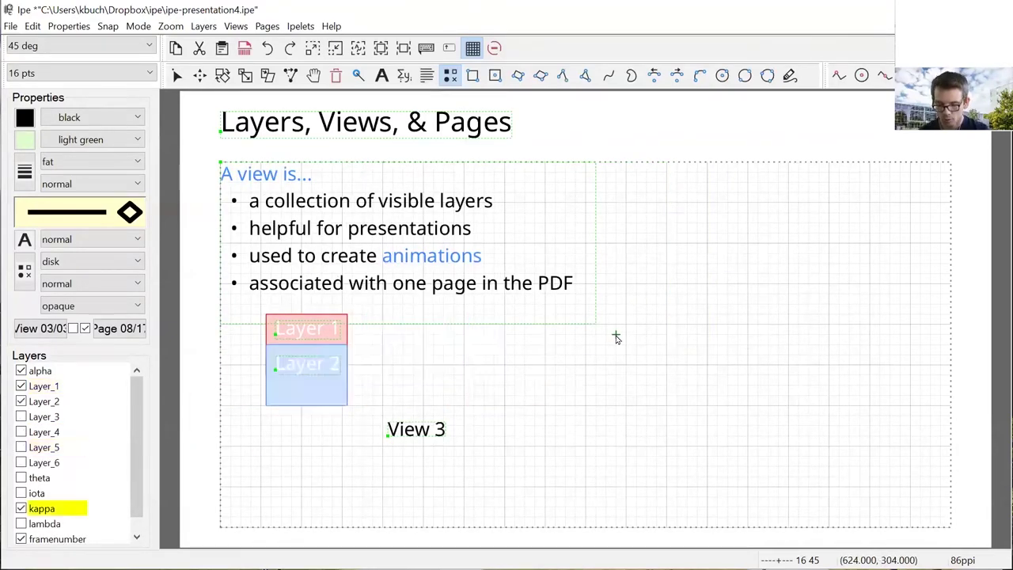
key(Page_Down)
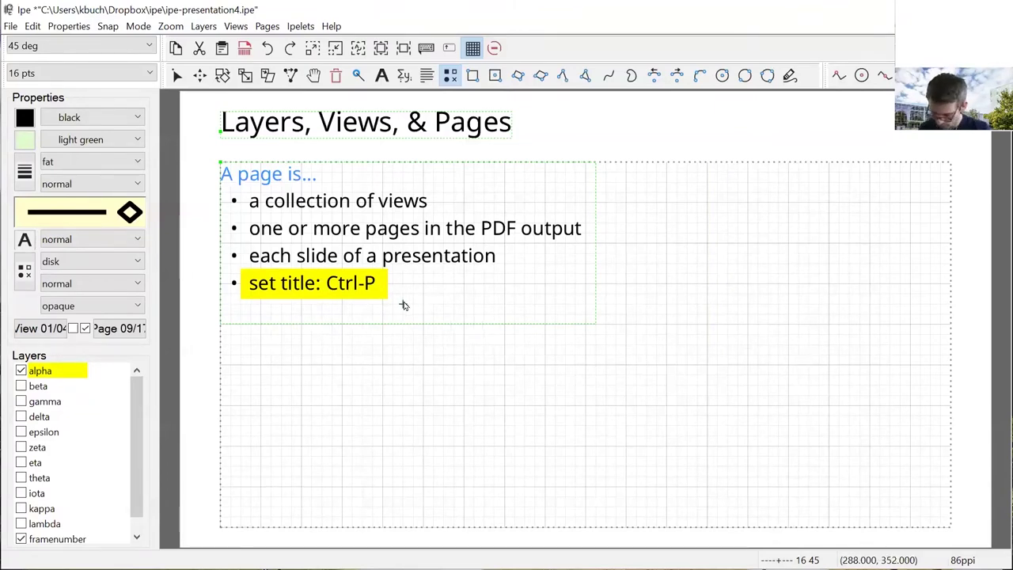
Open and cancel the Ctrl+P page title editor, then page forward to the Style sheets slide.
key(ctrl+p)
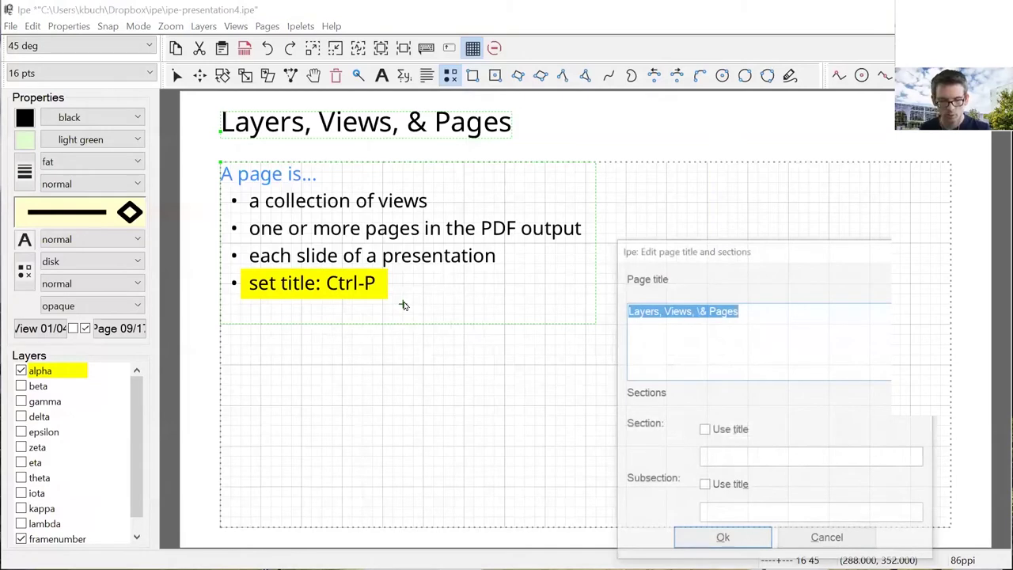
click(827, 540)
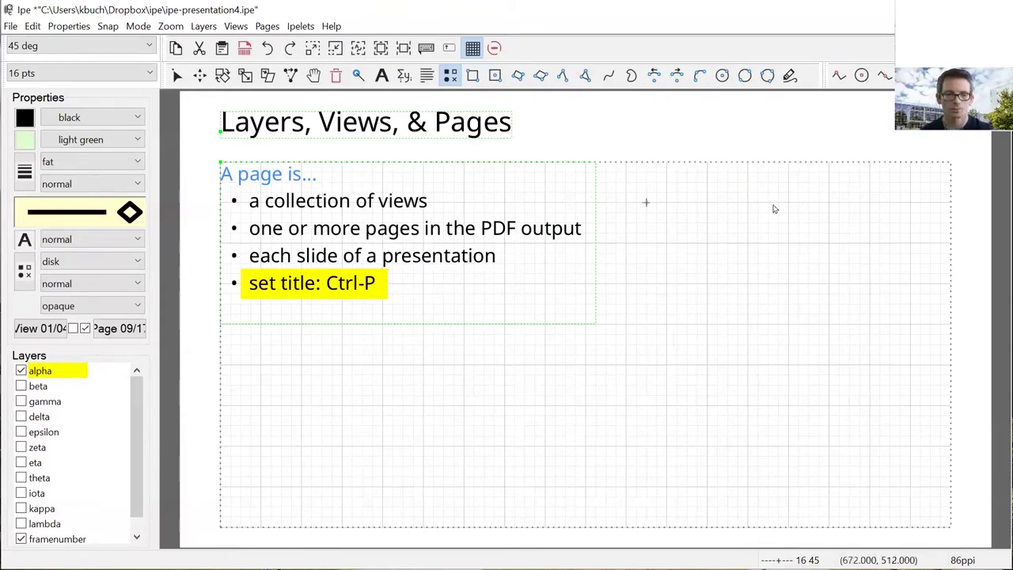
key(Page_Down)
key(Page_Down)
key(Page_Down)
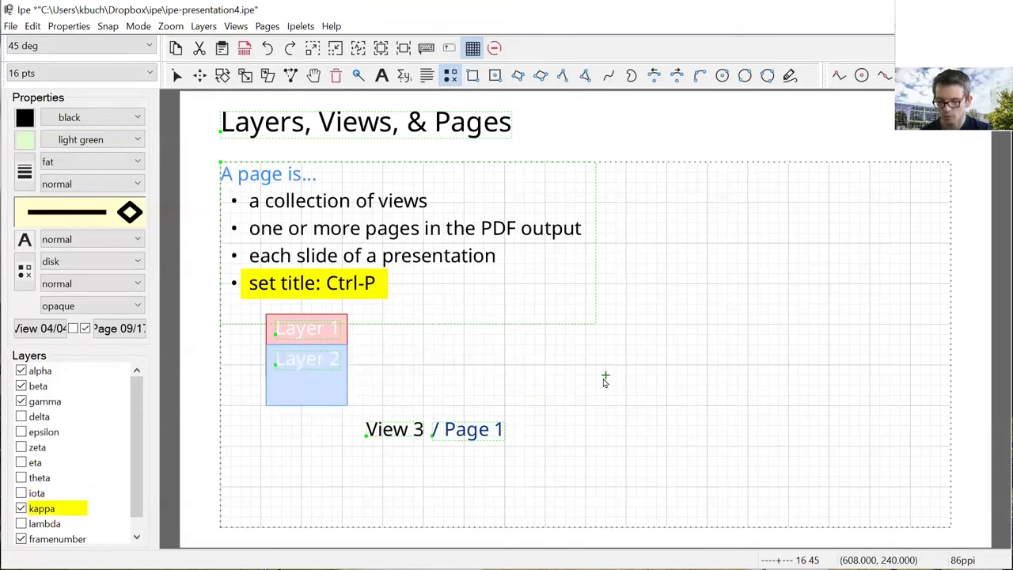
key(Page_Down)
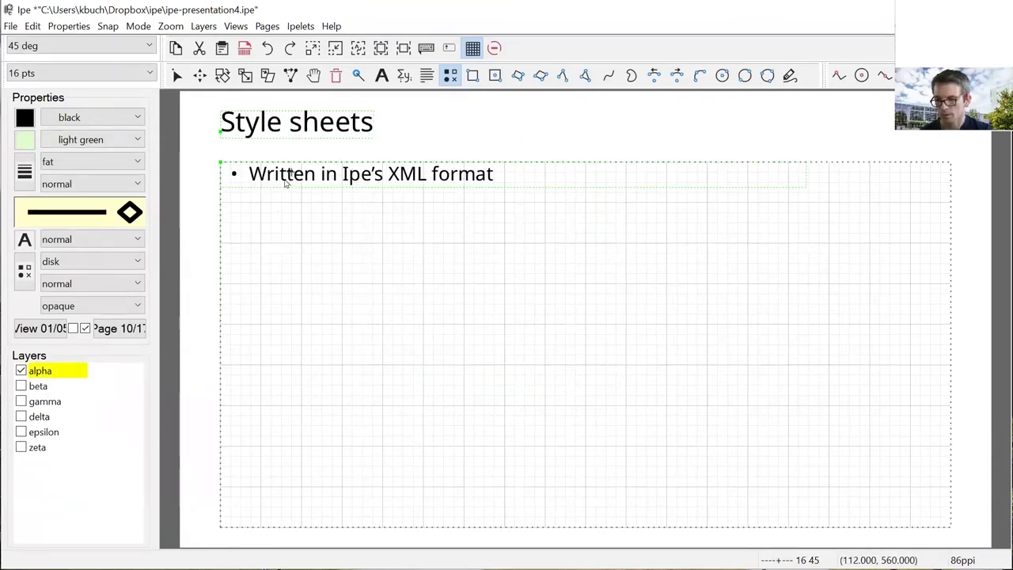
Open the seminar style sheet from Edit > Style sheets in Notepad as temp.txt.
click(33, 27)
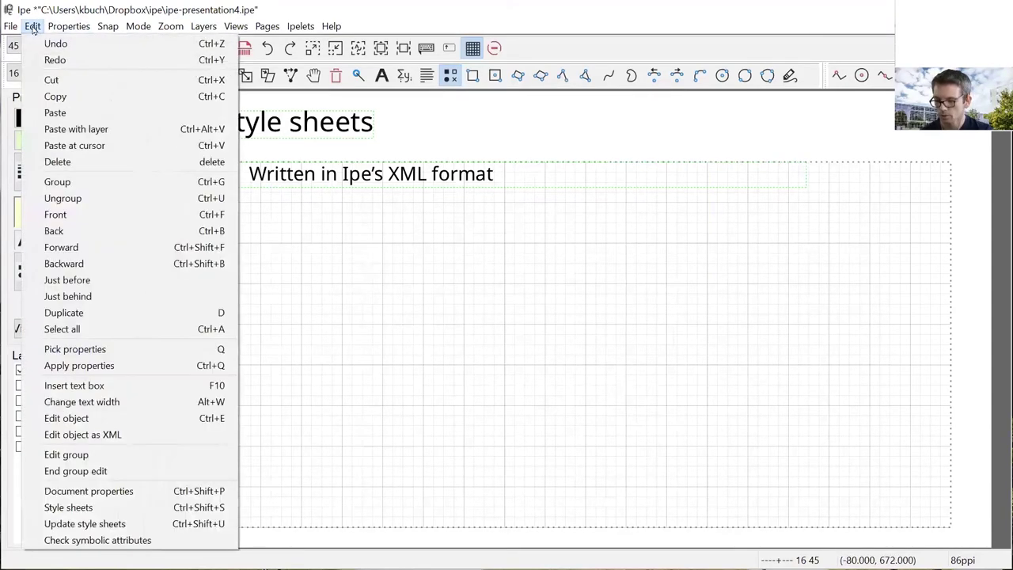
click(122, 513)
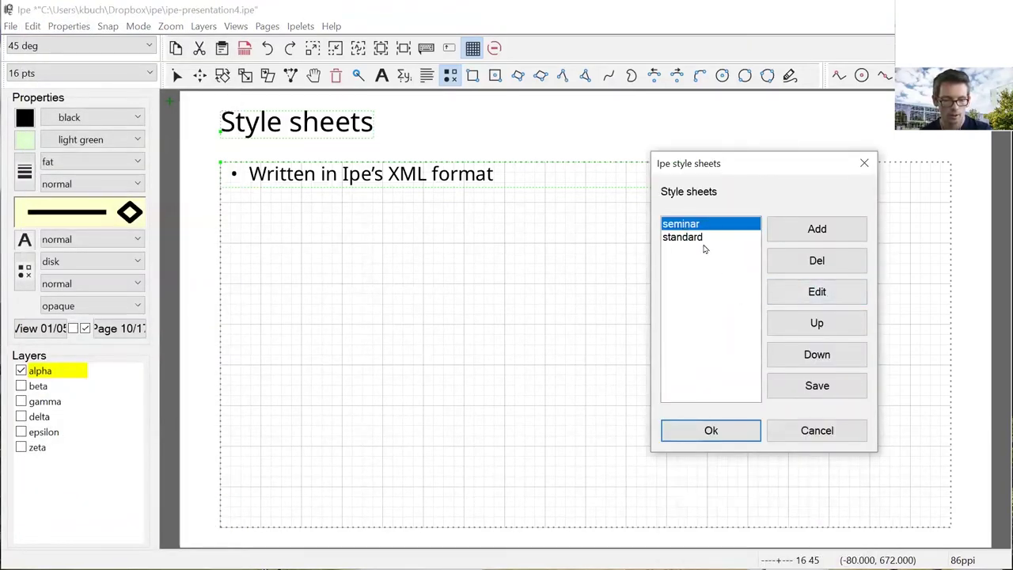
click(823, 292)
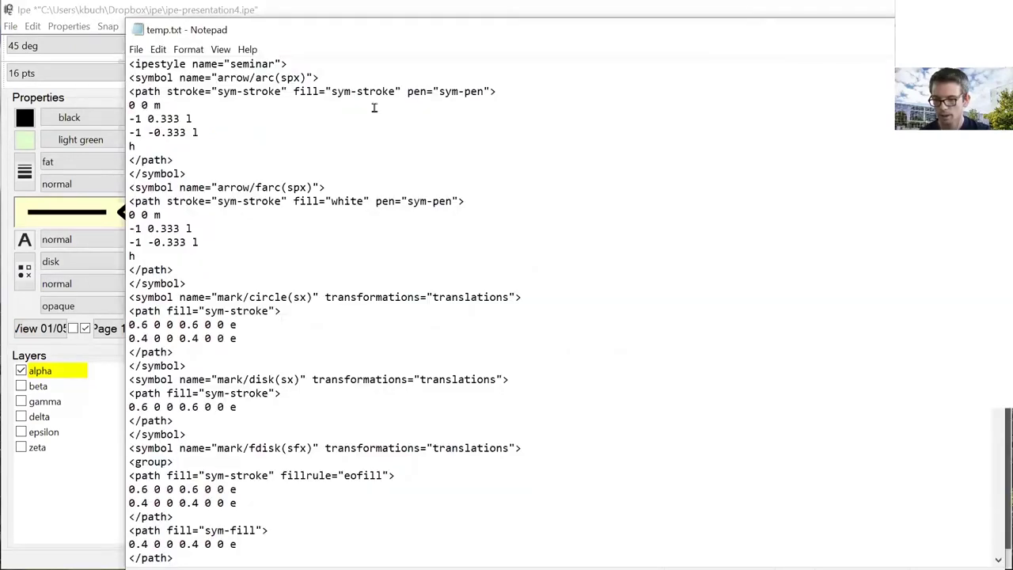
Scroll down through the style sheet XML in temp.txt, past the colour definitions.
scroll(374, 107, down, 20)
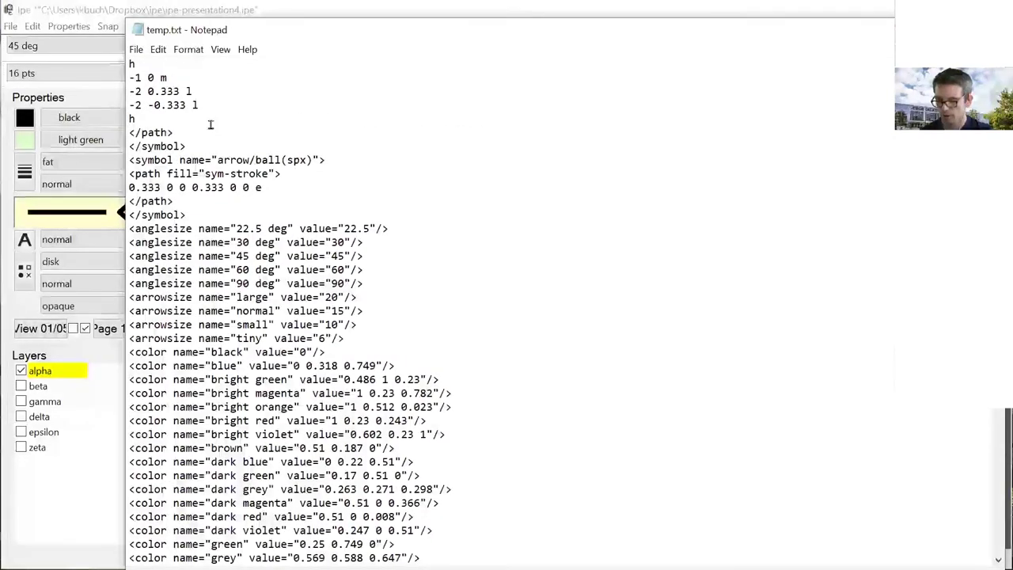
scroll(210, 124, down, 2)
drag(129, 270, 406, 393)
click(406, 393)
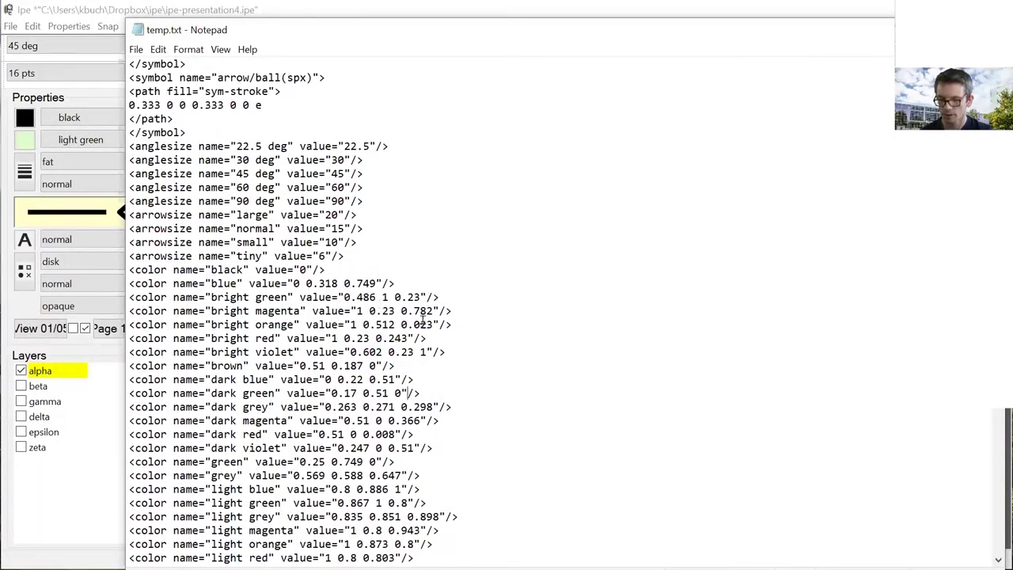
scroll(423, 318, down, 6)
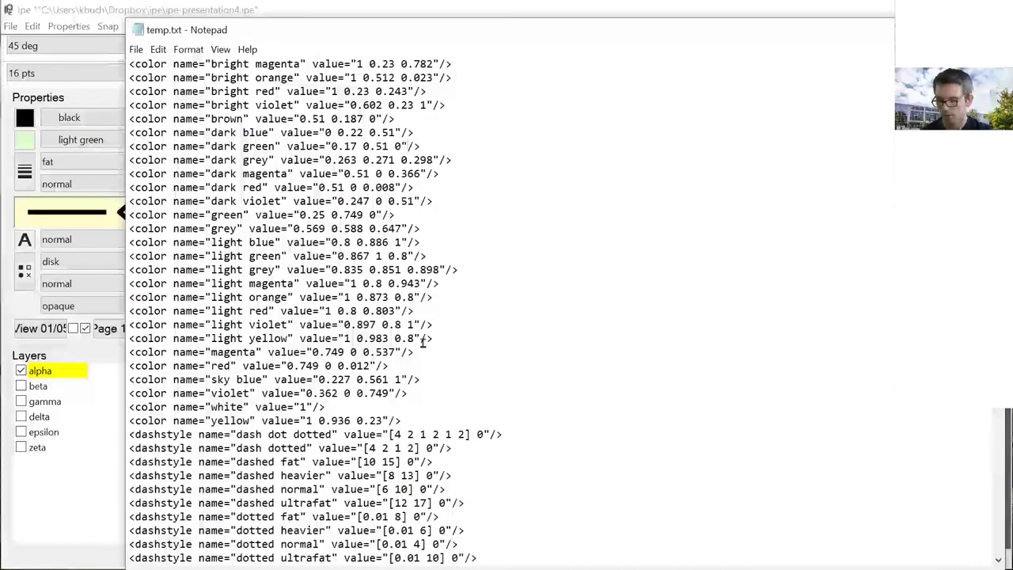
scroll(423, 342, down, 3)
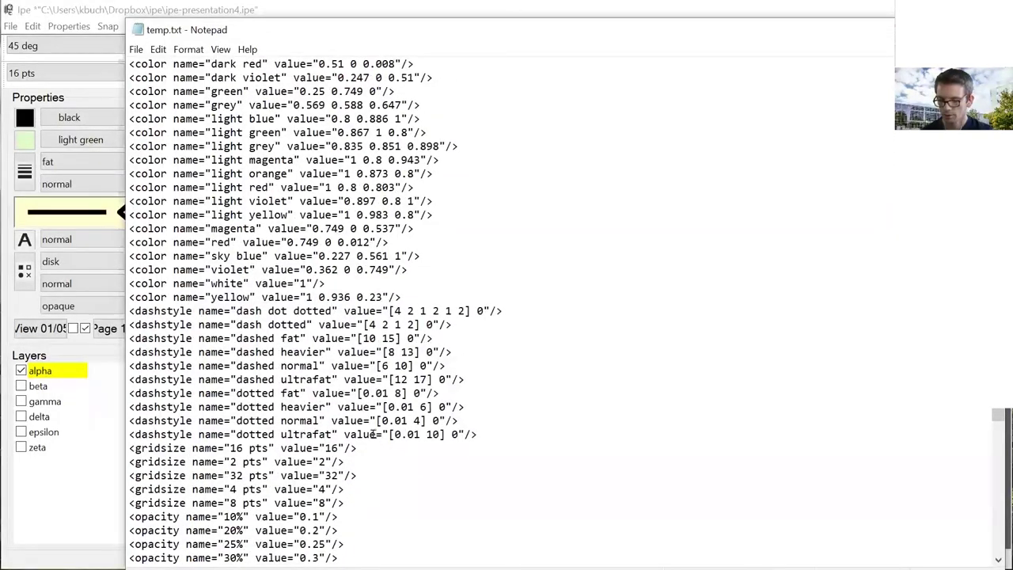
scroll(377, 382, down, 6)
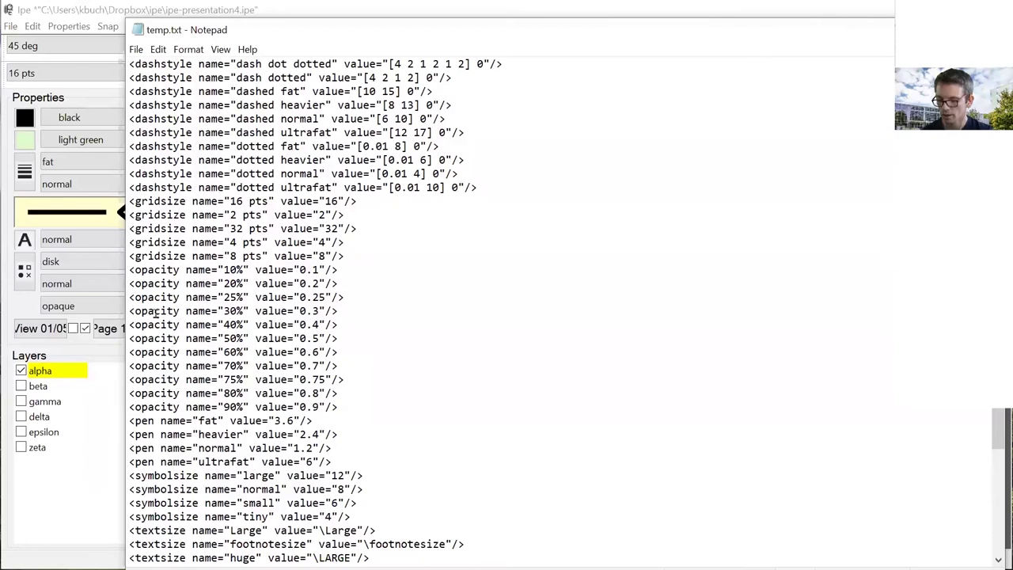
scroll(437, 364, down, 5)
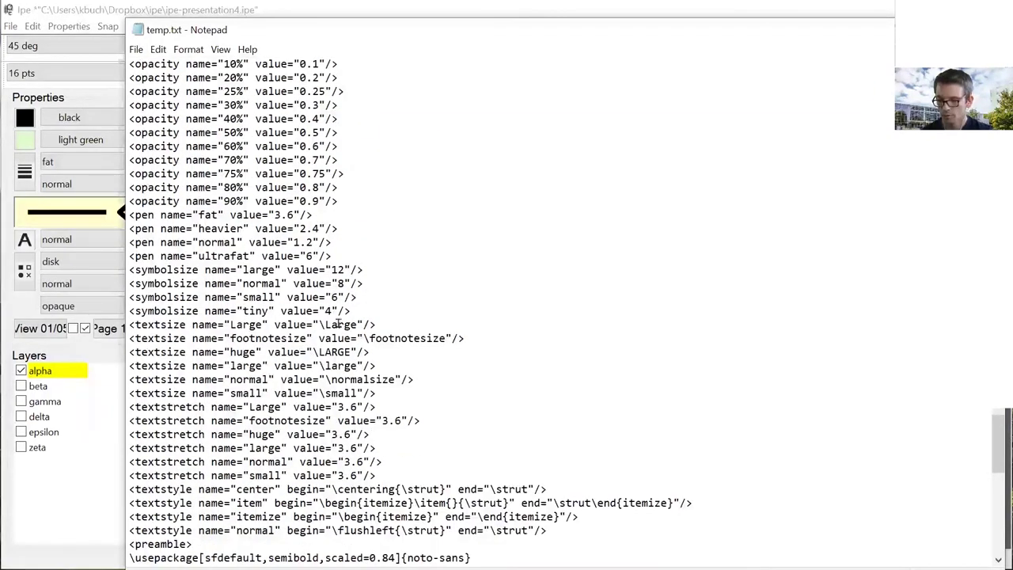
scroll(326, 422, down, 3)
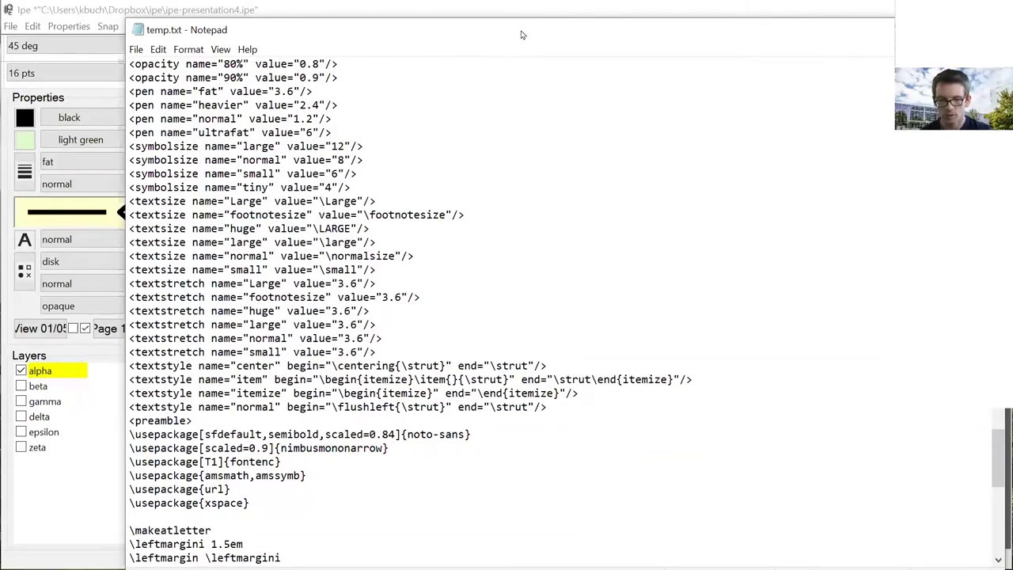
Move Notepad aside, read through the text styles and LaTeX preamble, then return to Ipe.
drag(520, 32, 432, 63)
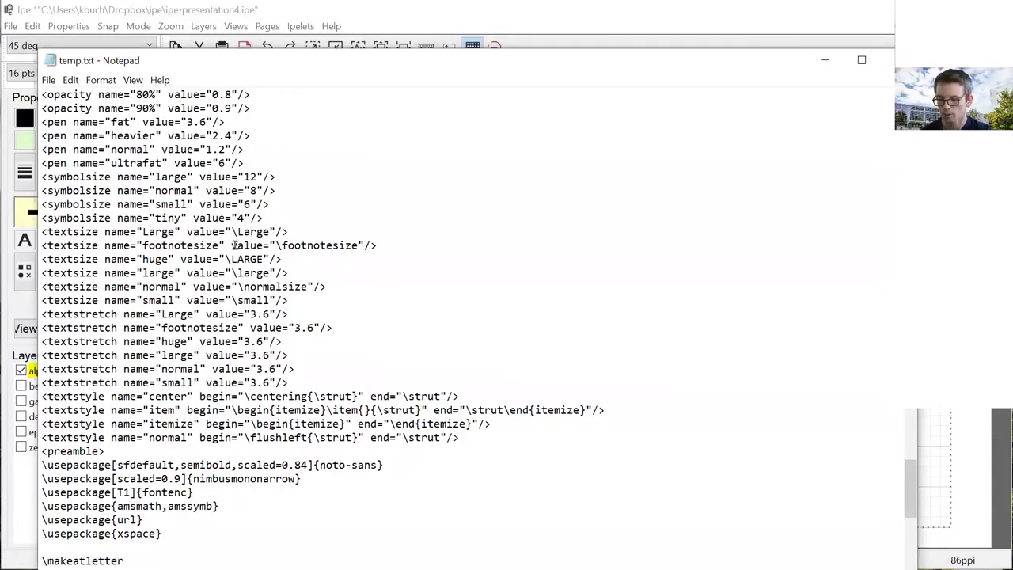
scroll(235, 410, down, 1)
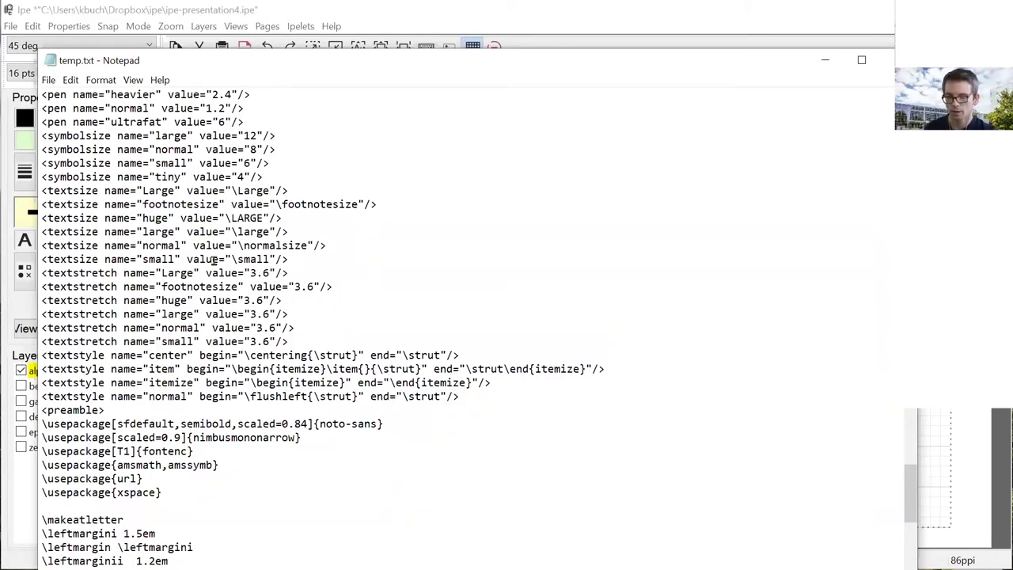
scroll(223, 322, down, 2)
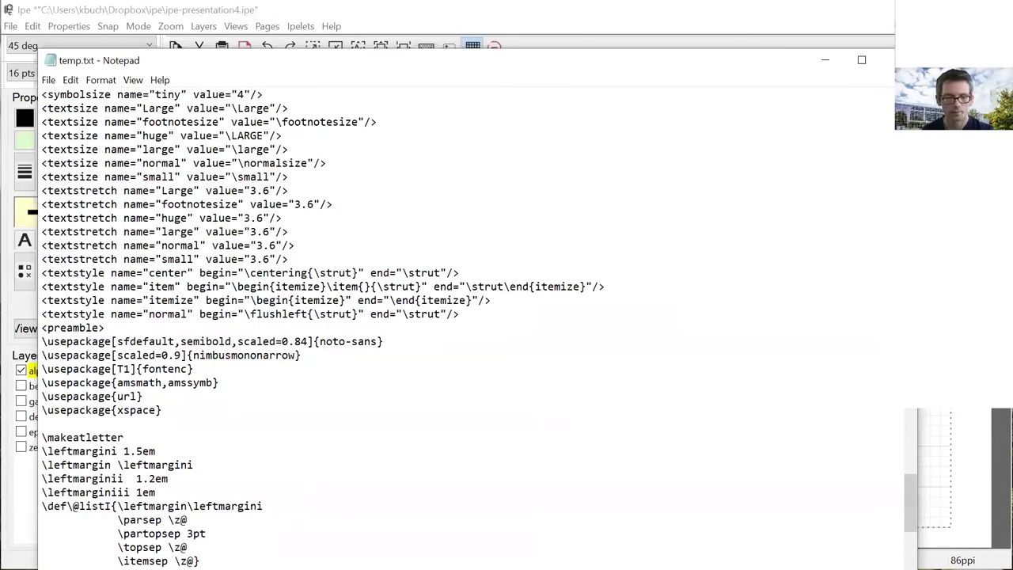
key(alt+Tab)
Reveal the seminar.isy example, what style sheets specify, and the save tip with raccoon picture.
click(32, 26)
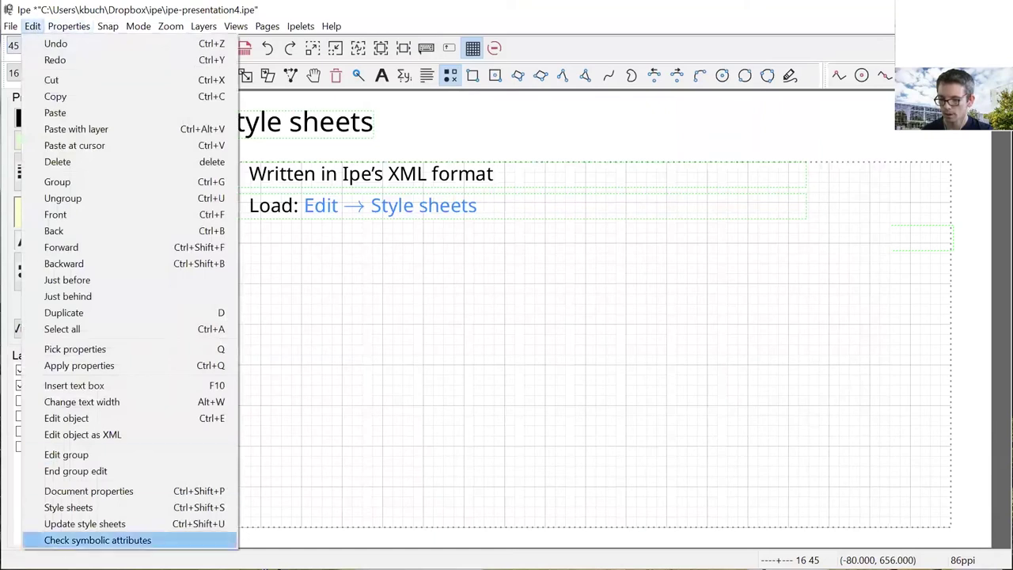
click(657, 355)
key(Page_Down)
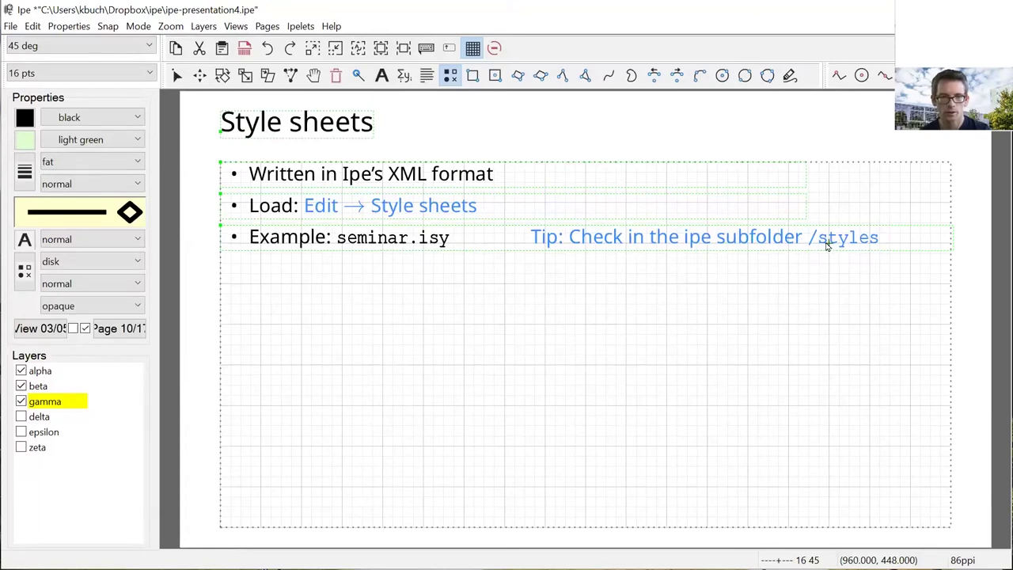
key(Page_Down)
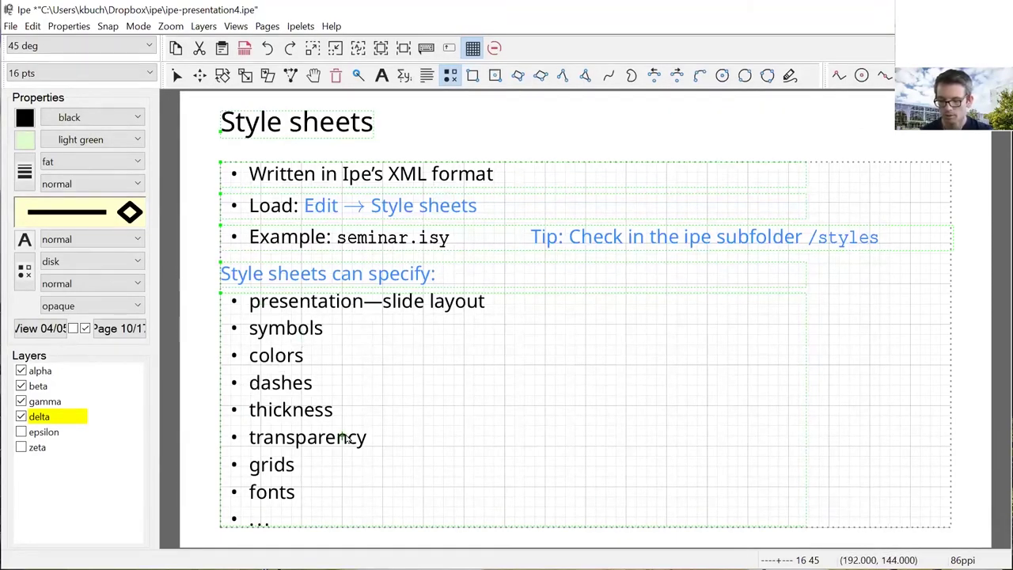
key(Page_Down)
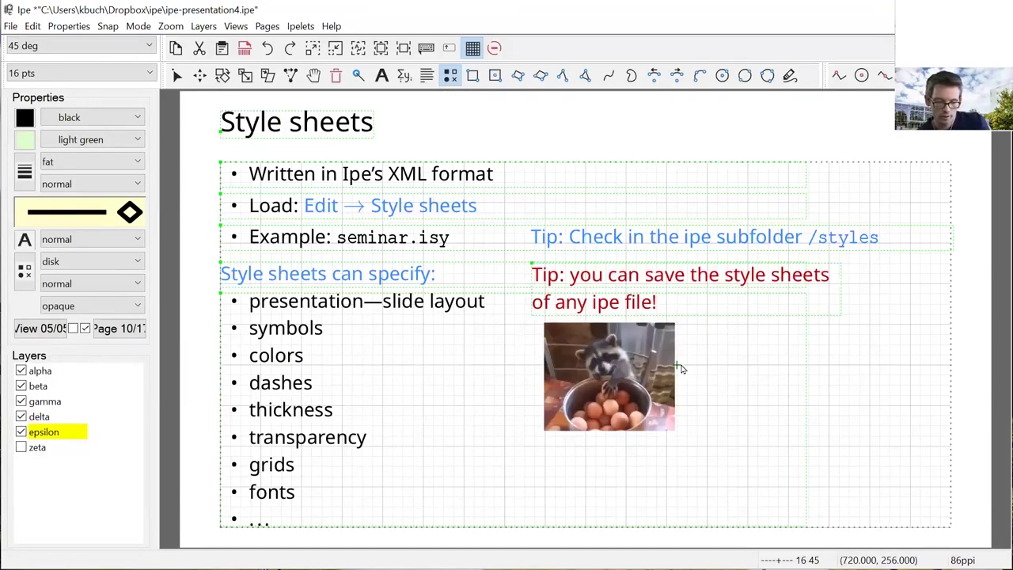
View the document's style sheets list, close it, and go to the Selecting Objects page.
click(33, 26)
click(68, 506)
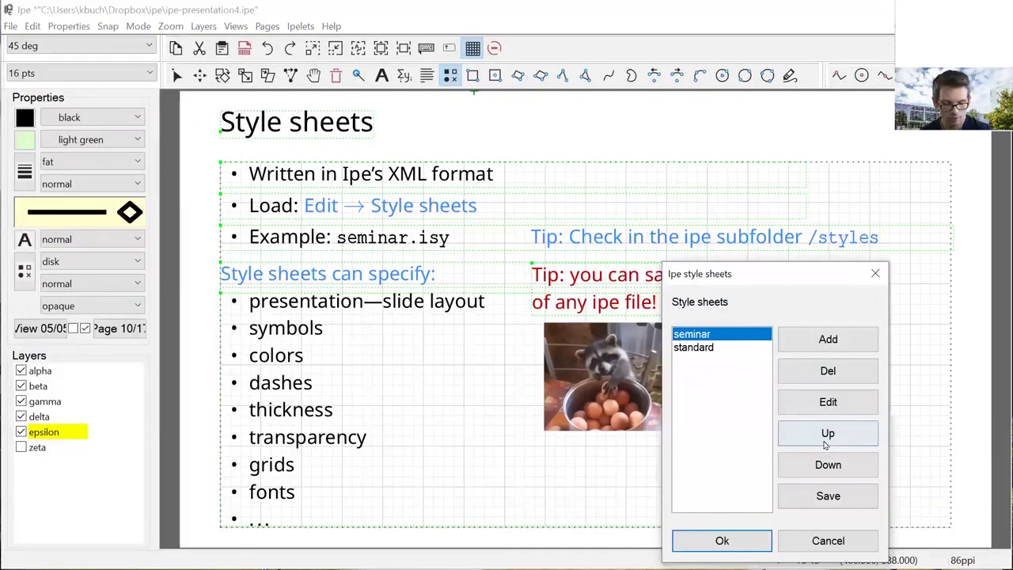
click(828, 496)
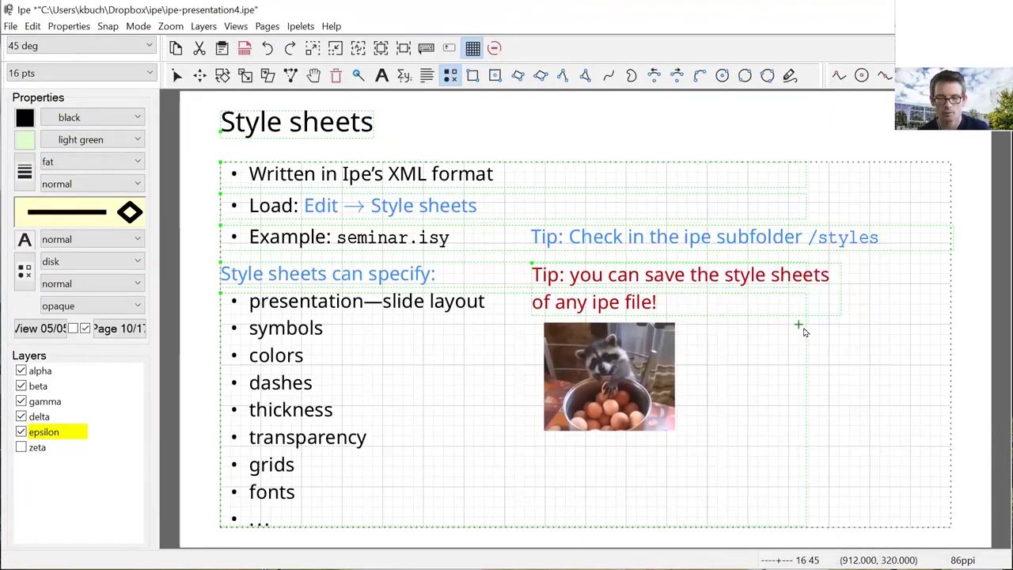
key(Page_Down)
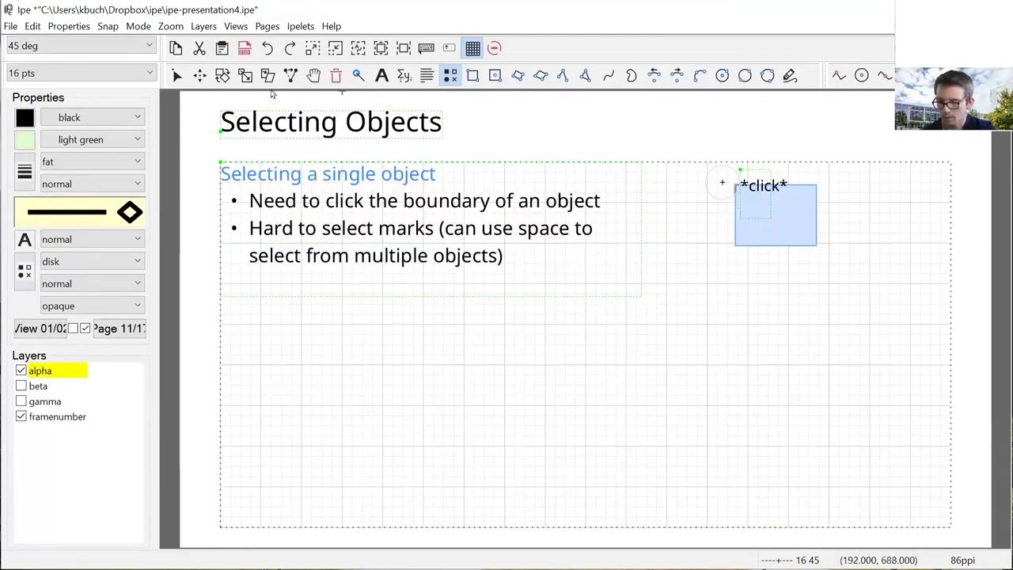
Place a mark at the blue square's lower-right corner using vertex snapping.
click(179, 76)
click(736, 229)
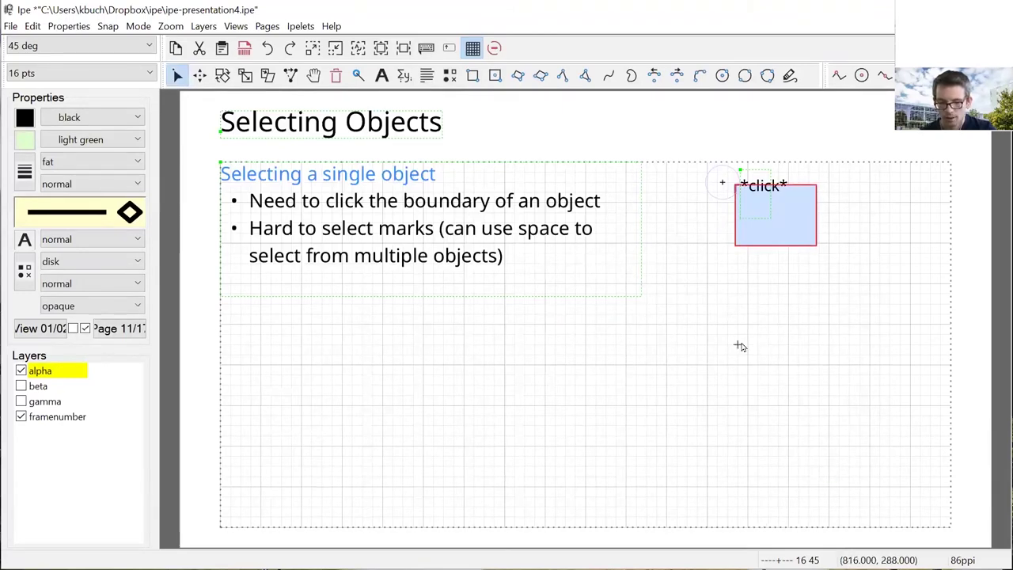
click(450, 75)
key(F4)
click(818, 246)
Select at the corner, using Space to cycle between square and mark, then deselect.
key(s)
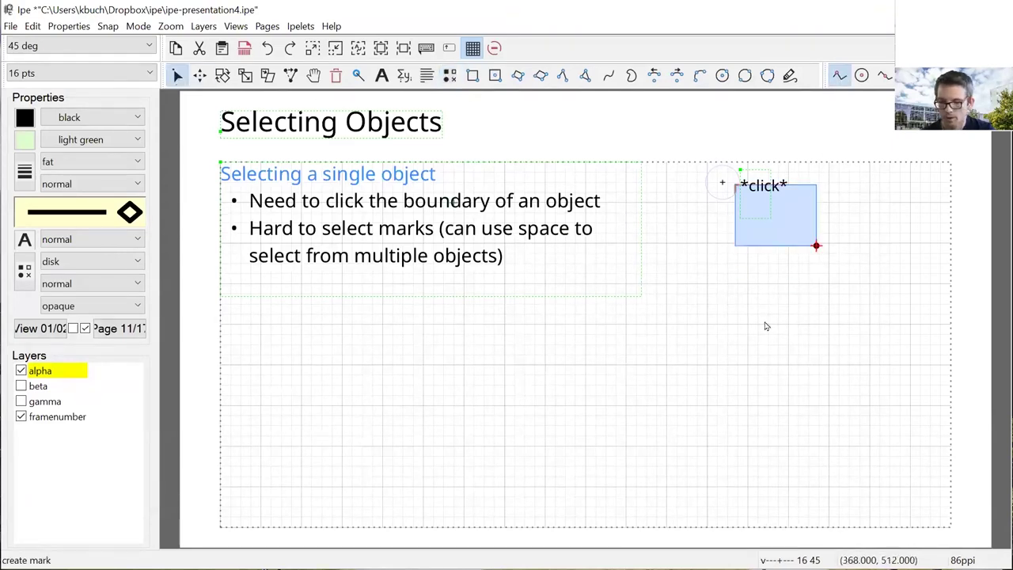
click(815, 246)
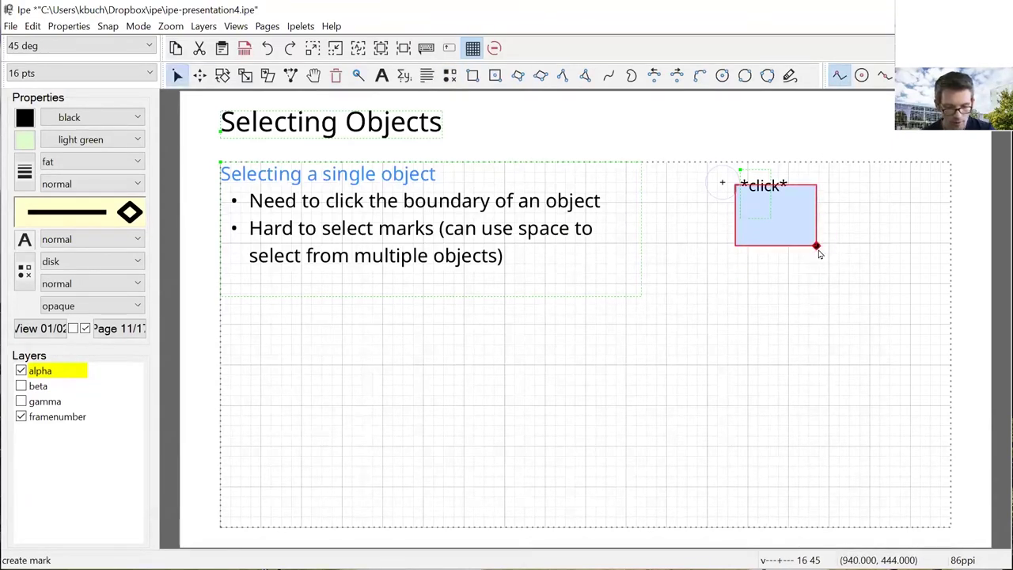
shift+click(816, 246)
key(space)
click(815, 248)
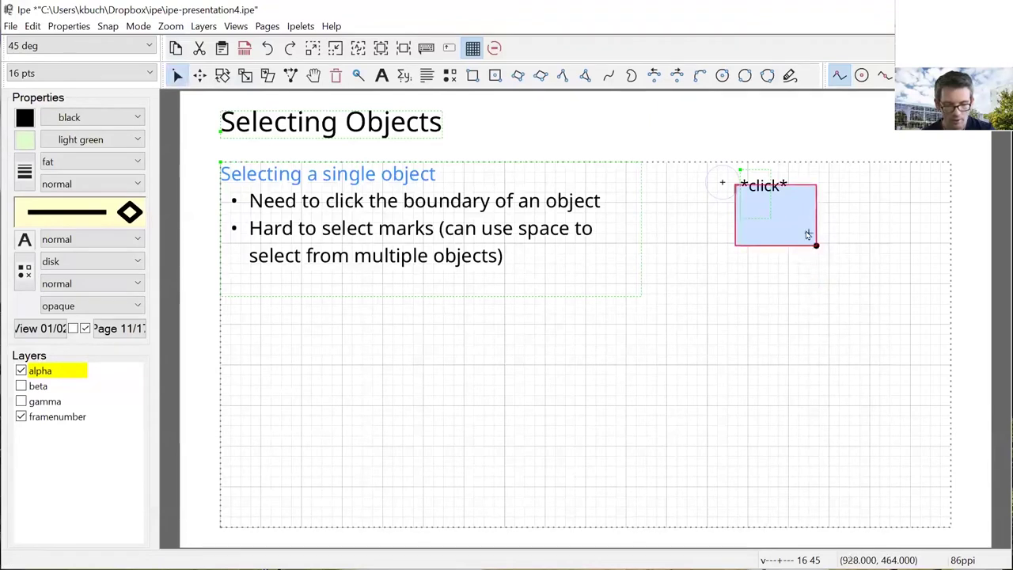
click(808, 299)
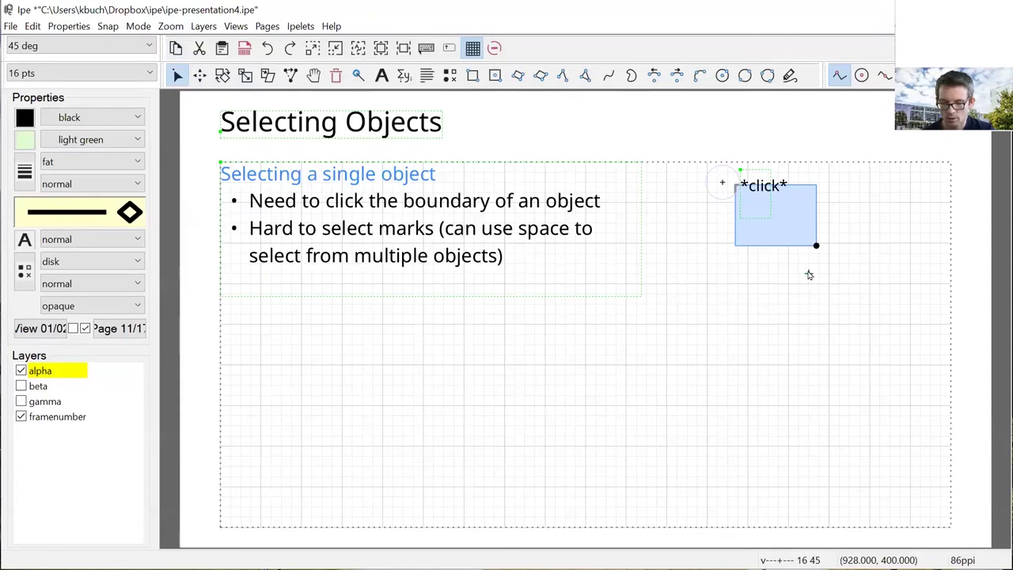
Pick the square or the corner mark from the overlapping pair by cycling candidates with Space.
click(818, 248)
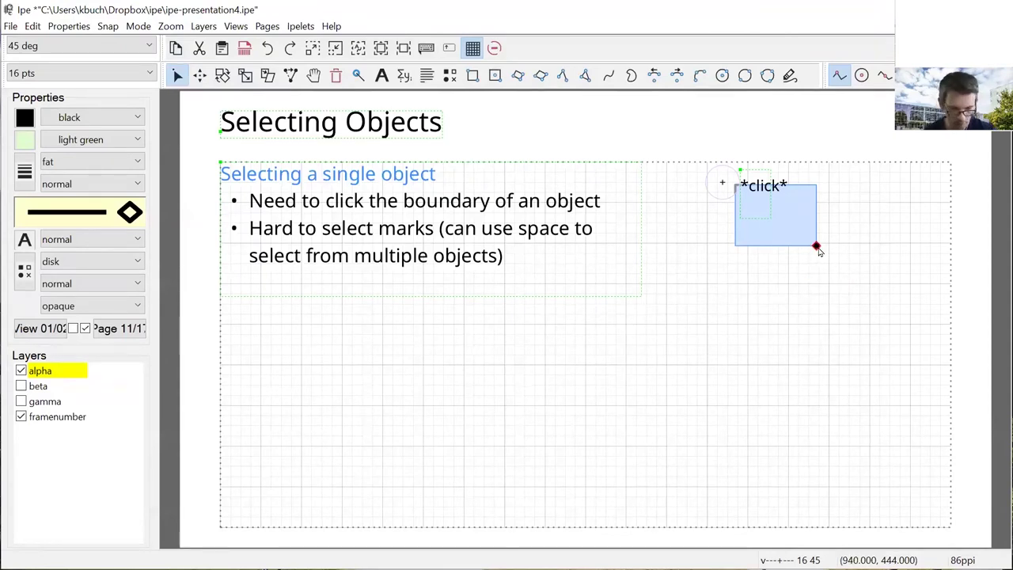
click(819, 251)
key(space)
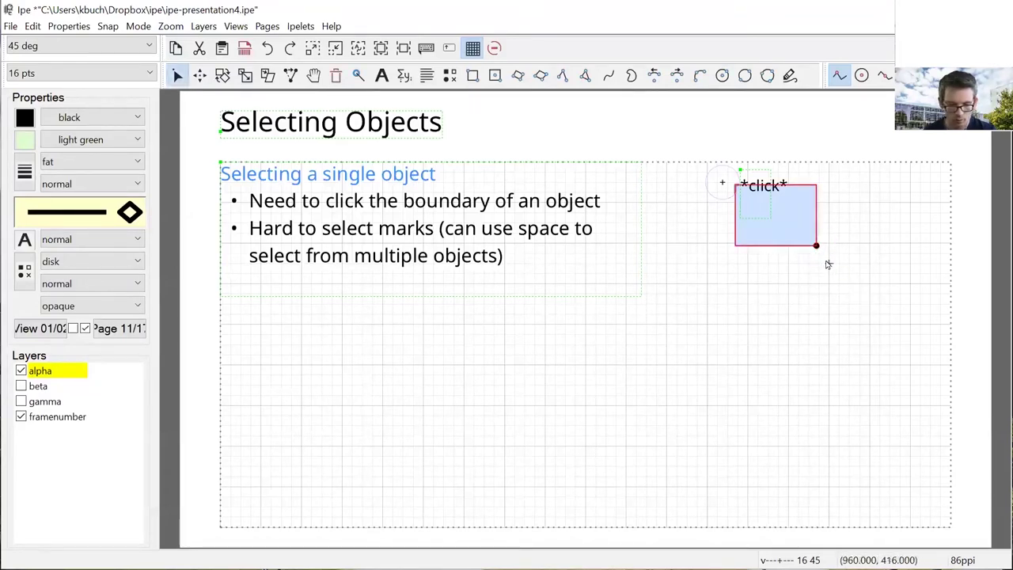
click(815, 244)
click(818, 250)
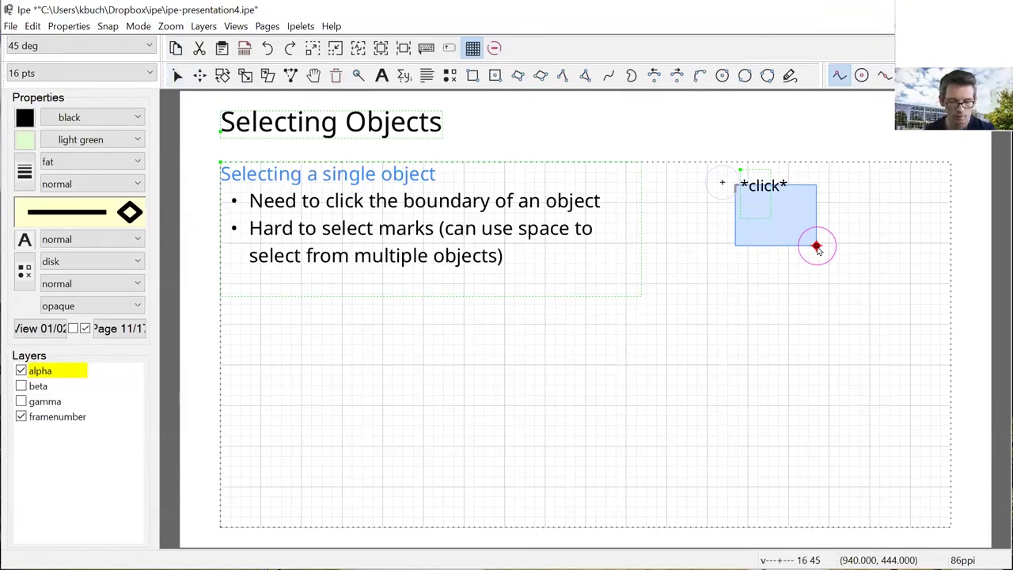
key(space)
key(space)
key(space)
key(space)
key(space)
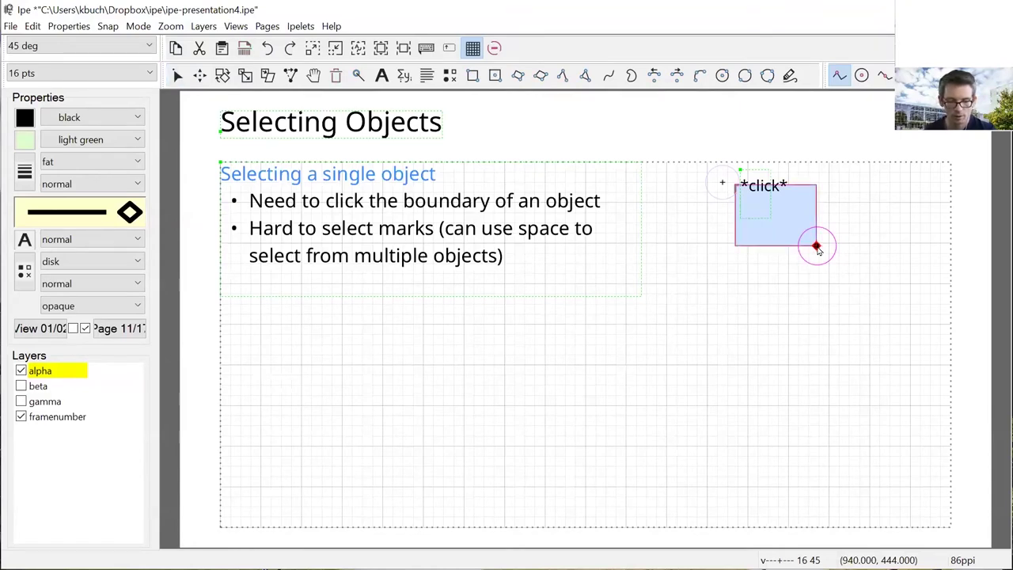
key(space)
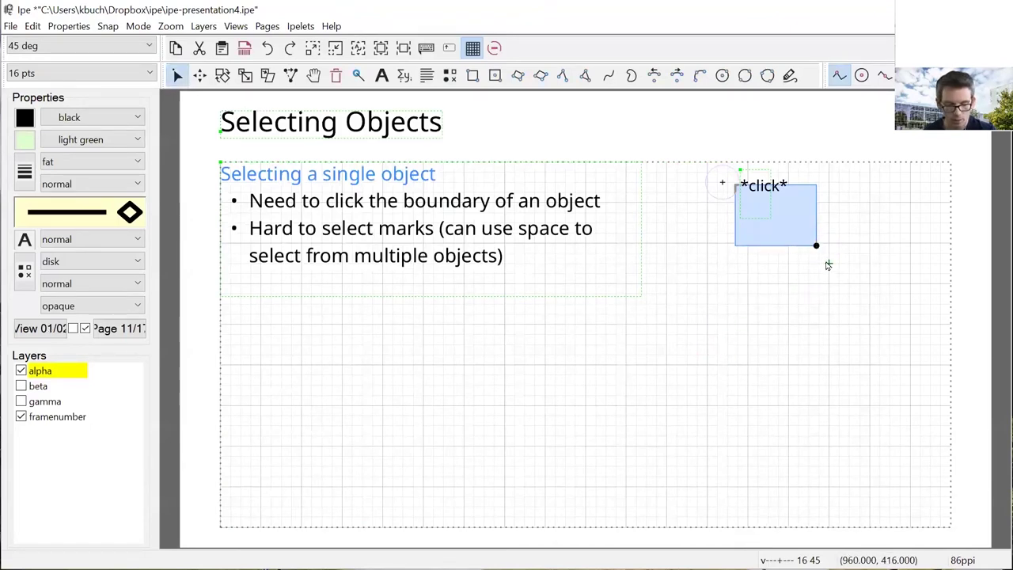
key(Page_Down)
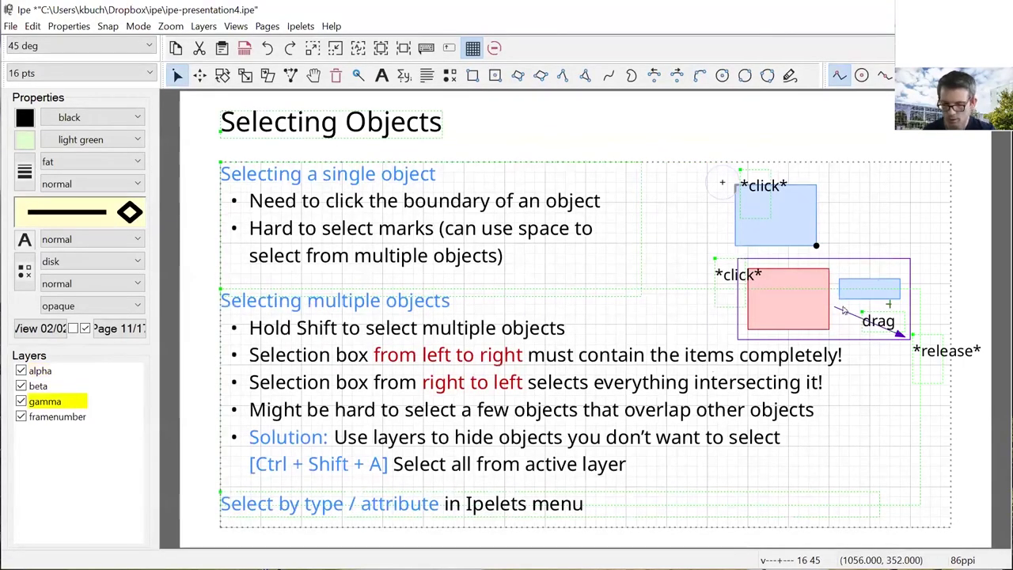
click(737, 312)
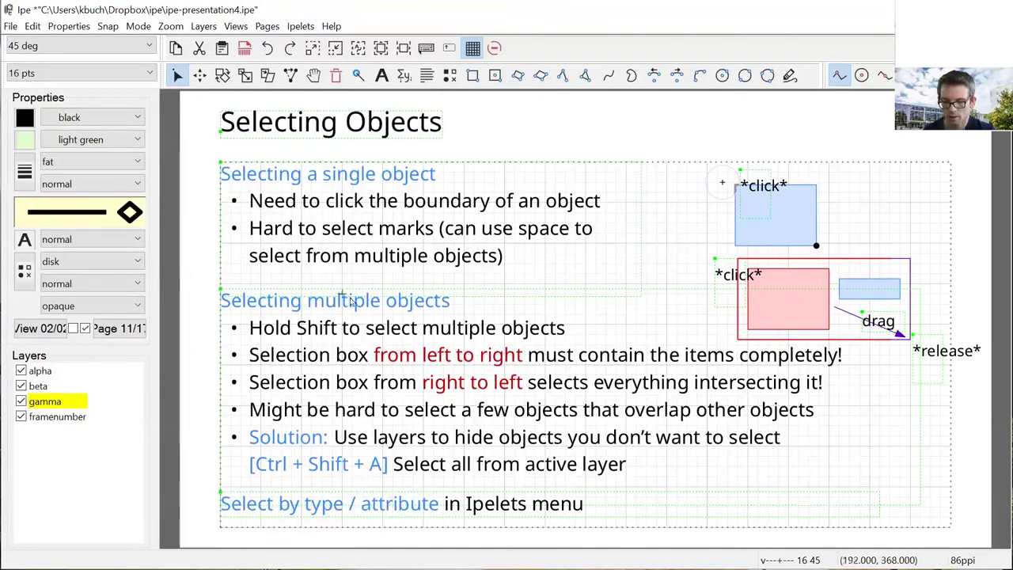
click(838, 235)
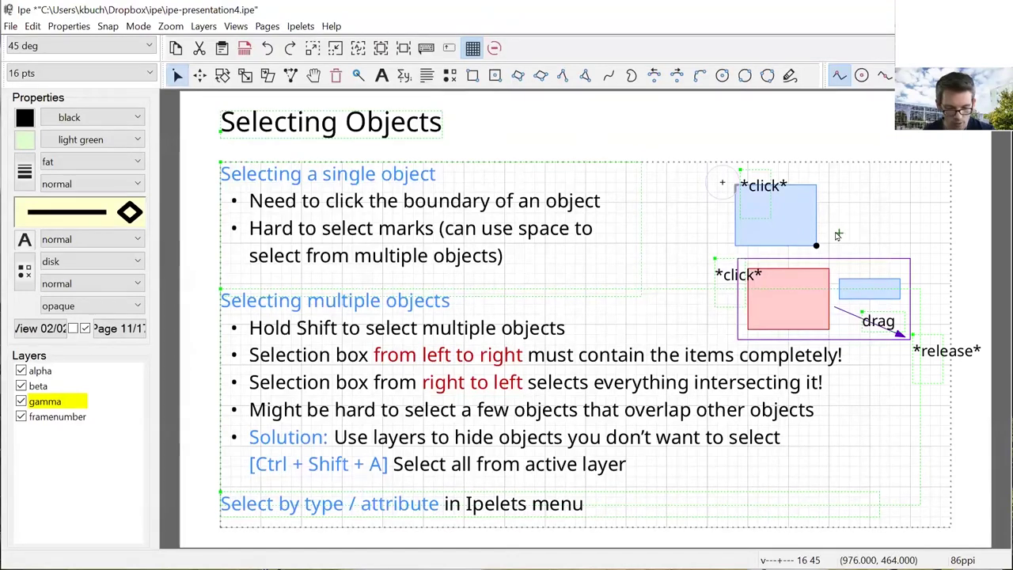
click(829, 234)
click(823, 233)
click(801, 234)
key(space)
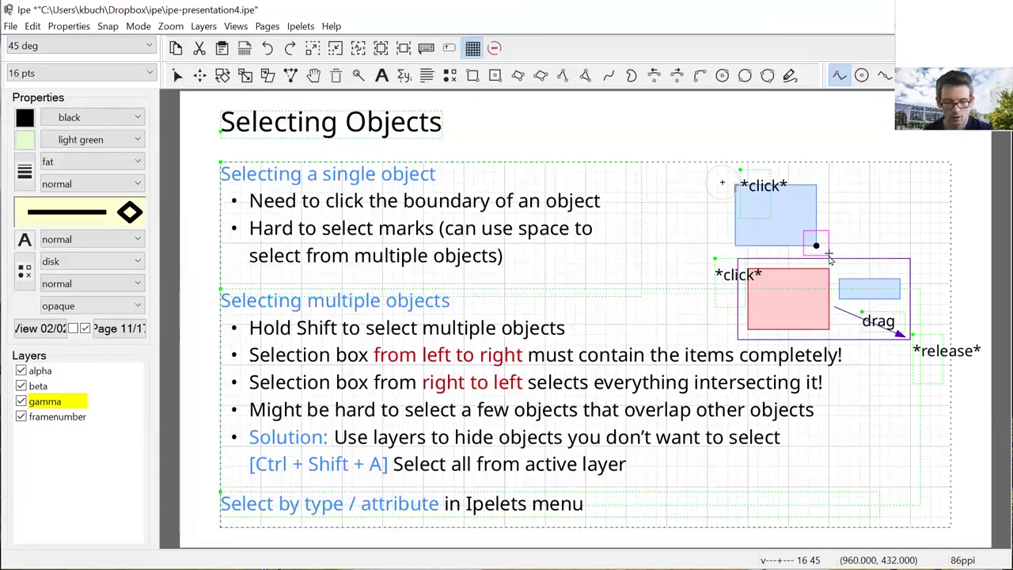
key(space)
key(space)
click(831, 254)
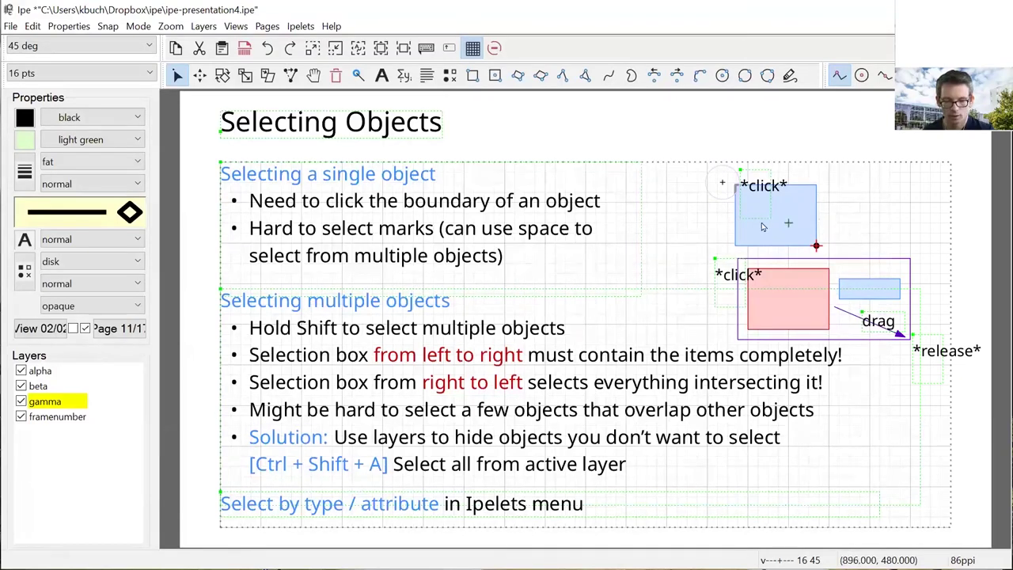
drag(665, 157, 801, 232)
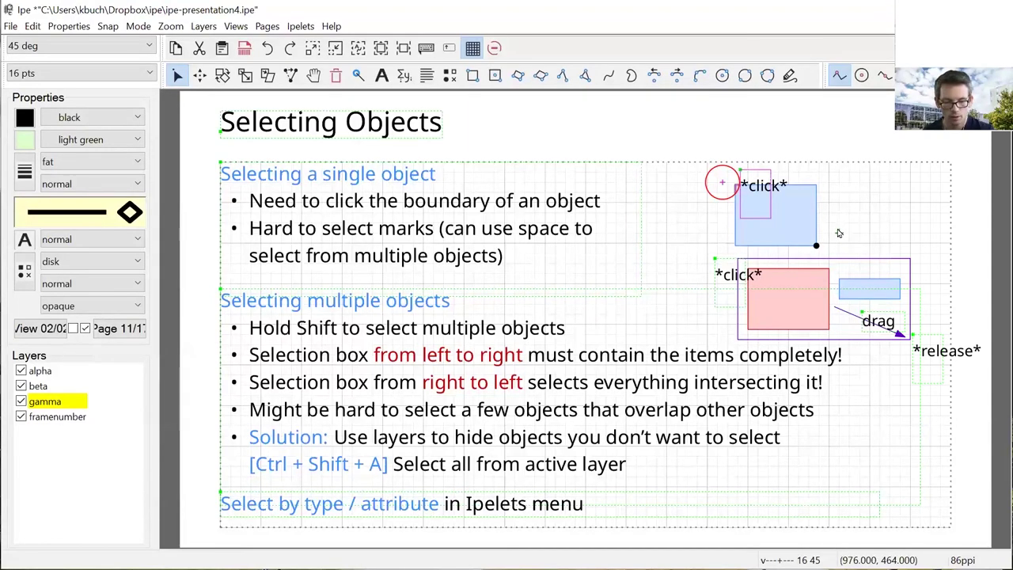
click(837, 230)
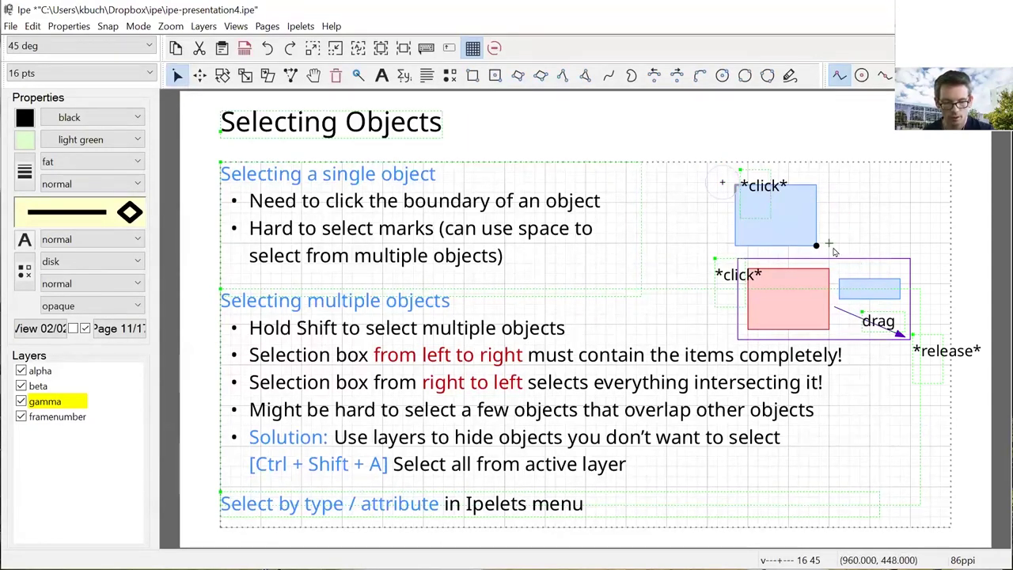
drag(837, 250, 774, 209)
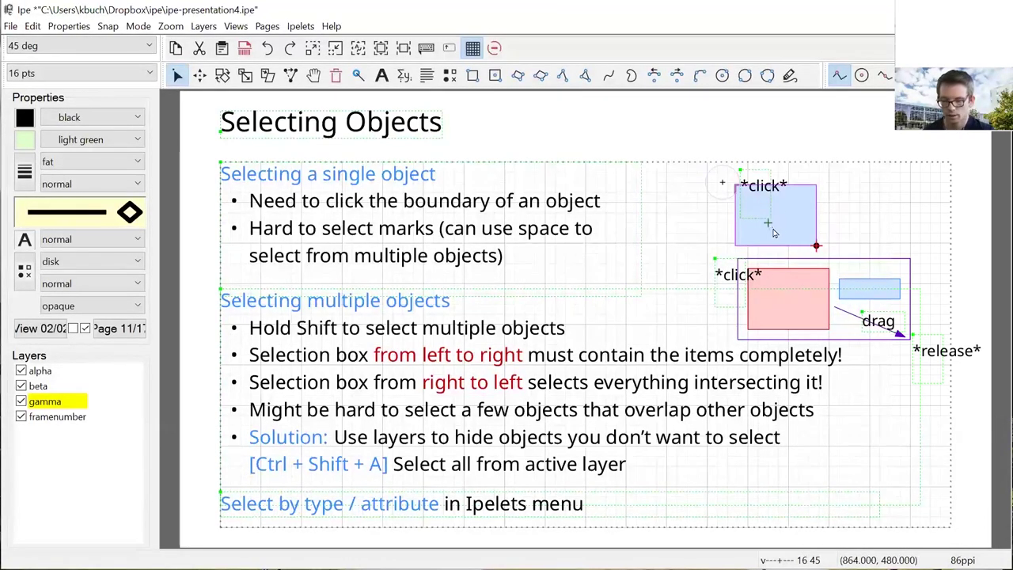
click(21, 402)
click(21, 402)
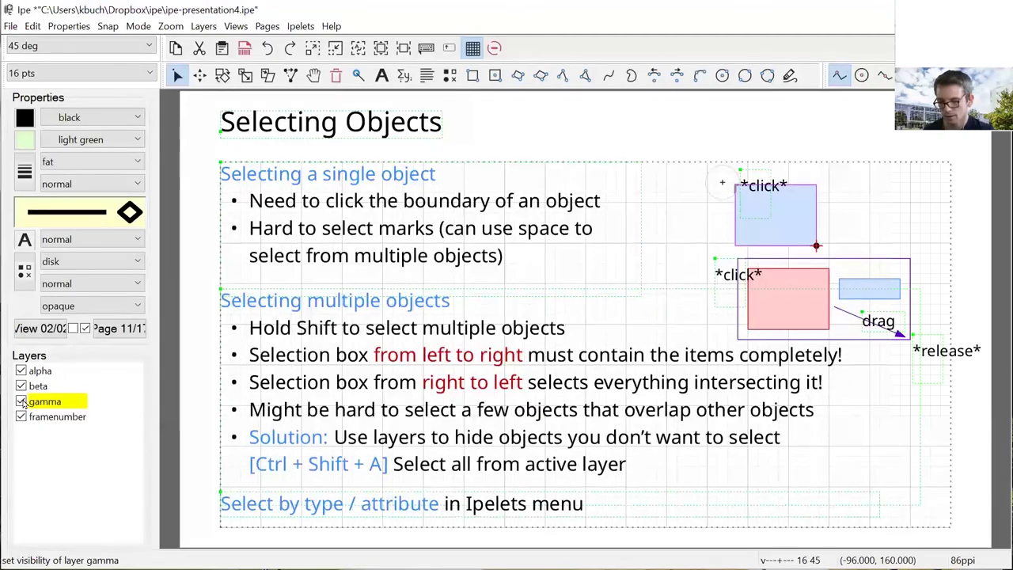
click(21, 402)
click(21, 402)
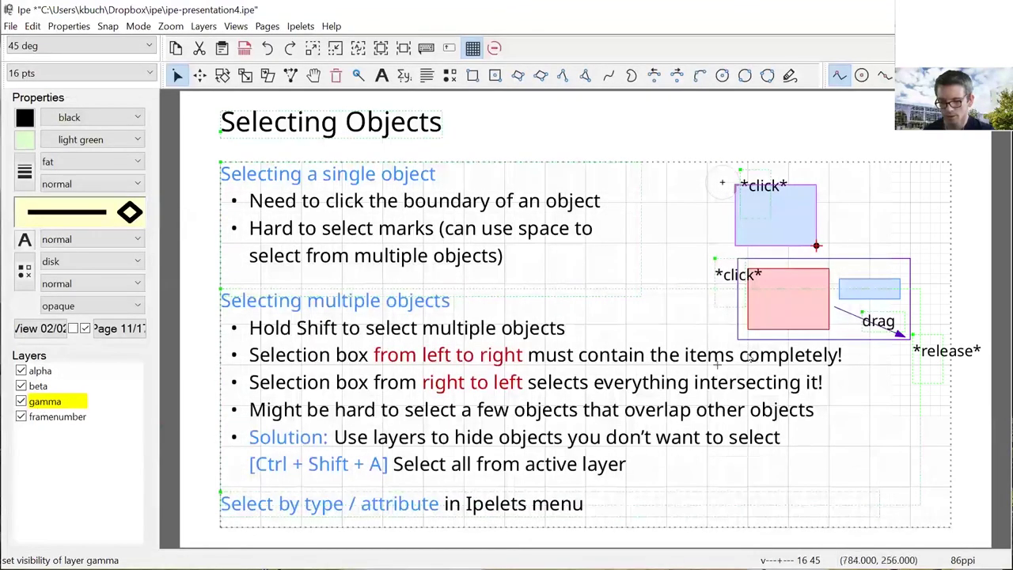
click(21, 402)
click(21, 402)
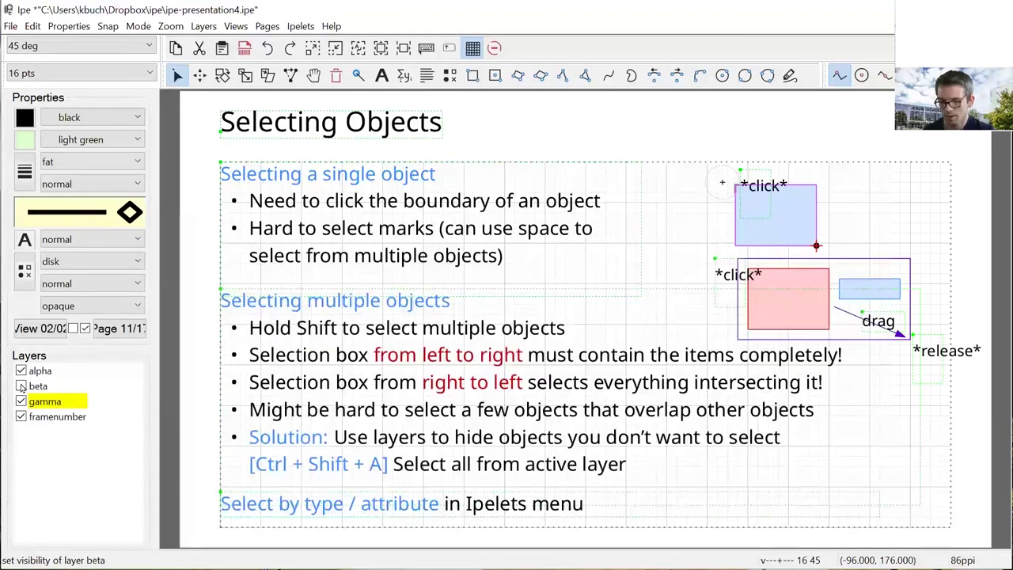
click(21, 386)
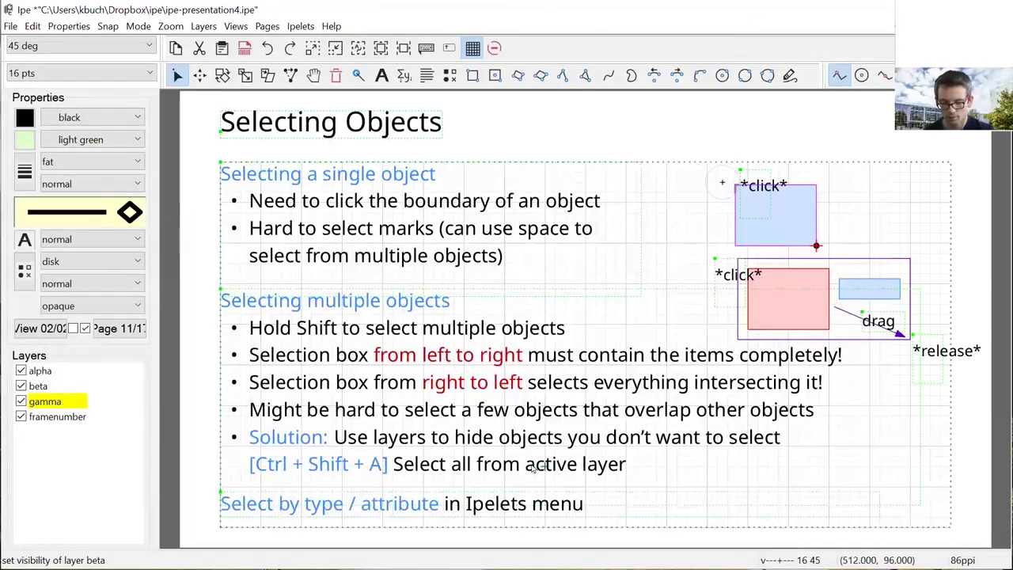
click(422, 472)
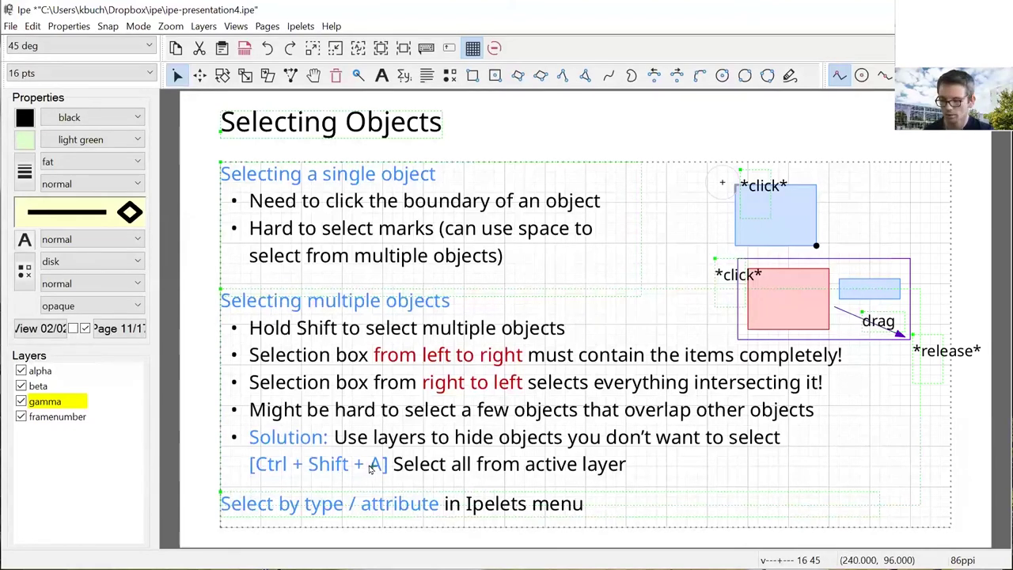
Advance to page 12 'Quirks', view the fill colour list, and select the Object properties text.
key(Page_Down)
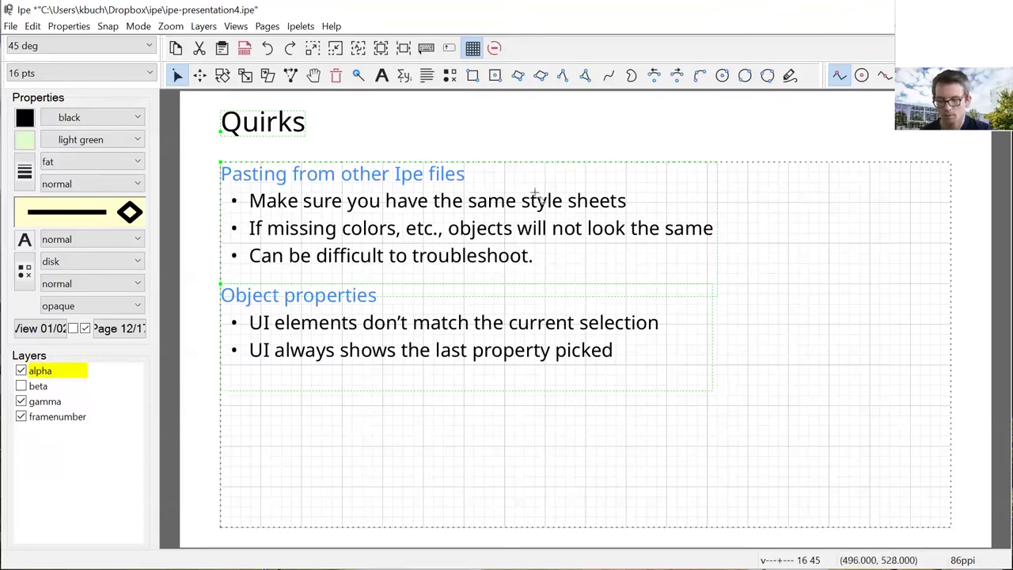
click(132, 140)
click(131, 140)
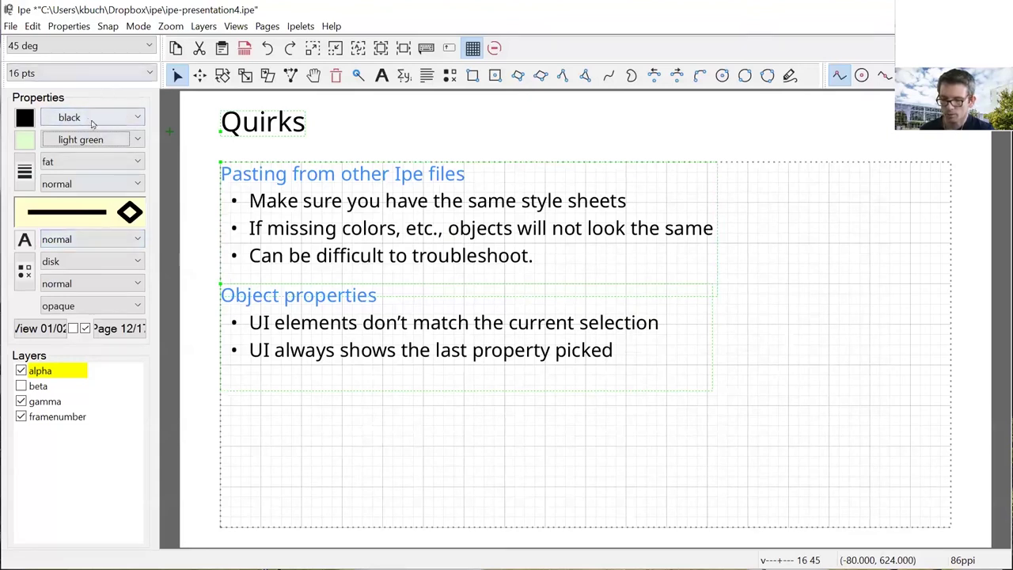
click(226, 300)
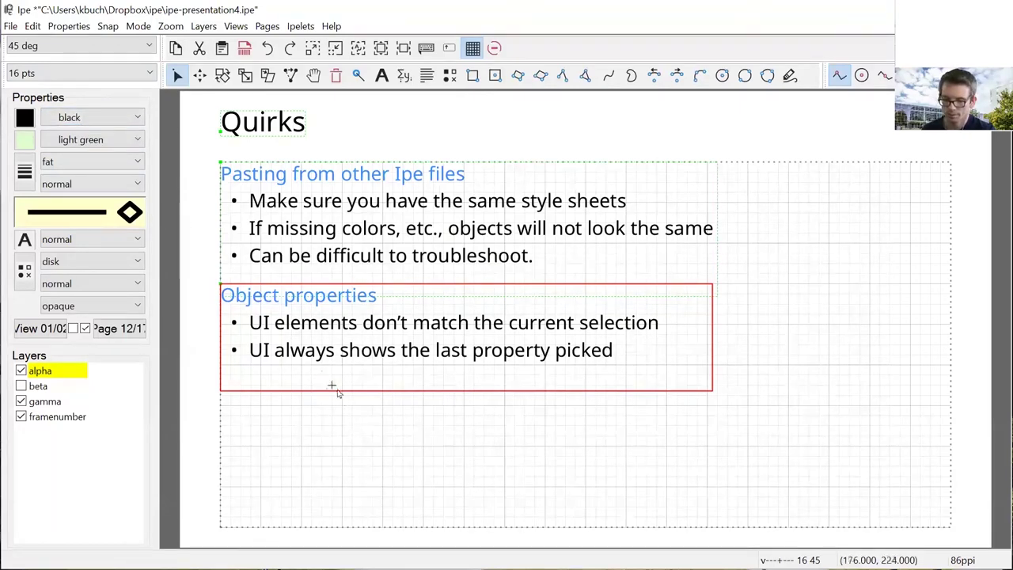
Draw a small rectangle to the right of the bullet text.
click(423, 439)
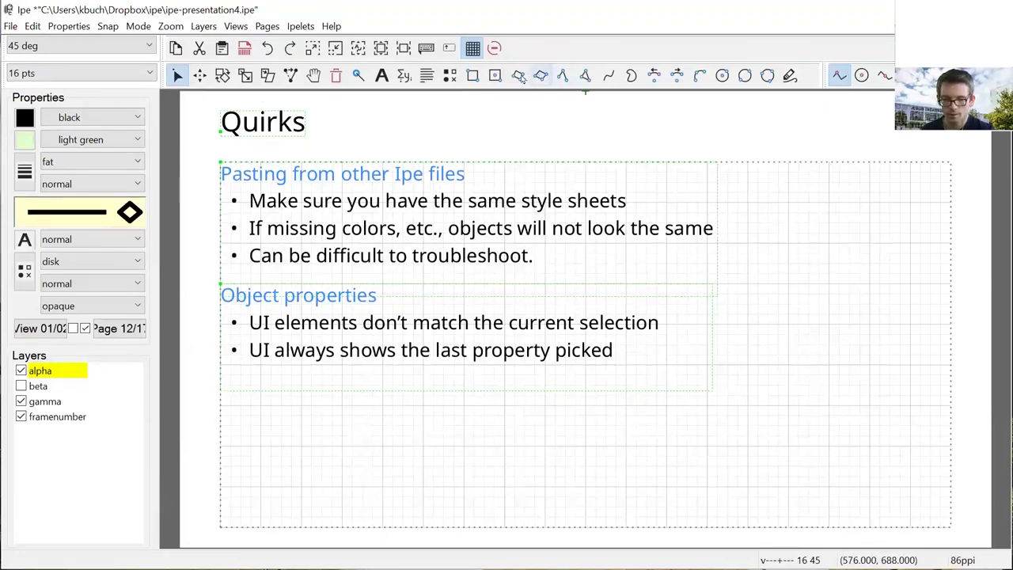
click(495, 75)
mouse_move(776, 248)
mouse_down()
mouse_move(862, 328)
mouse_move(823, 276)
mouse_up()
key(s)
Copy the rectangle and paste it with Ctrl+V and Edit > Paste, then go to Useful Shortcuts.
key(ctrl+c)
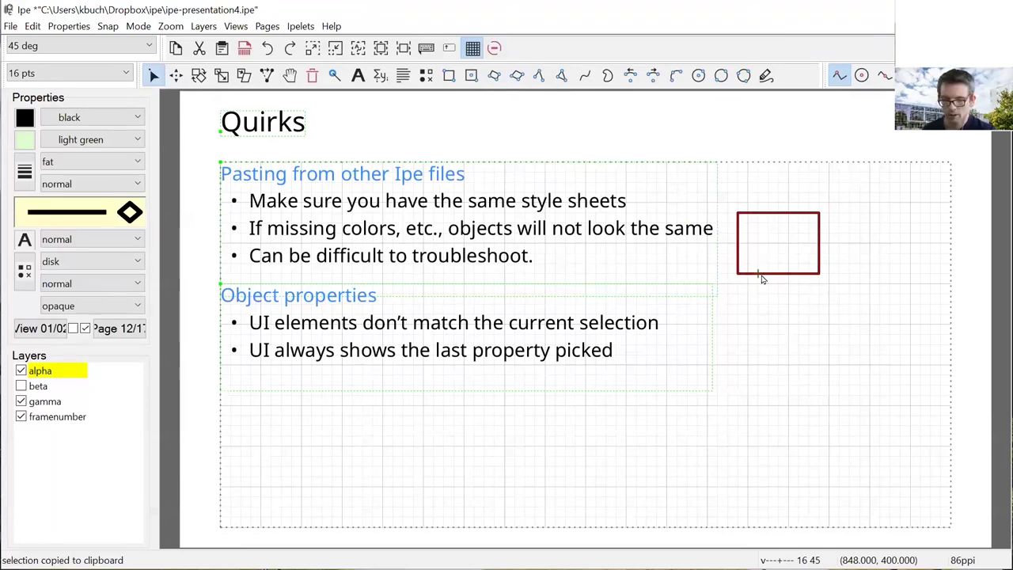
key(ctrl+v)
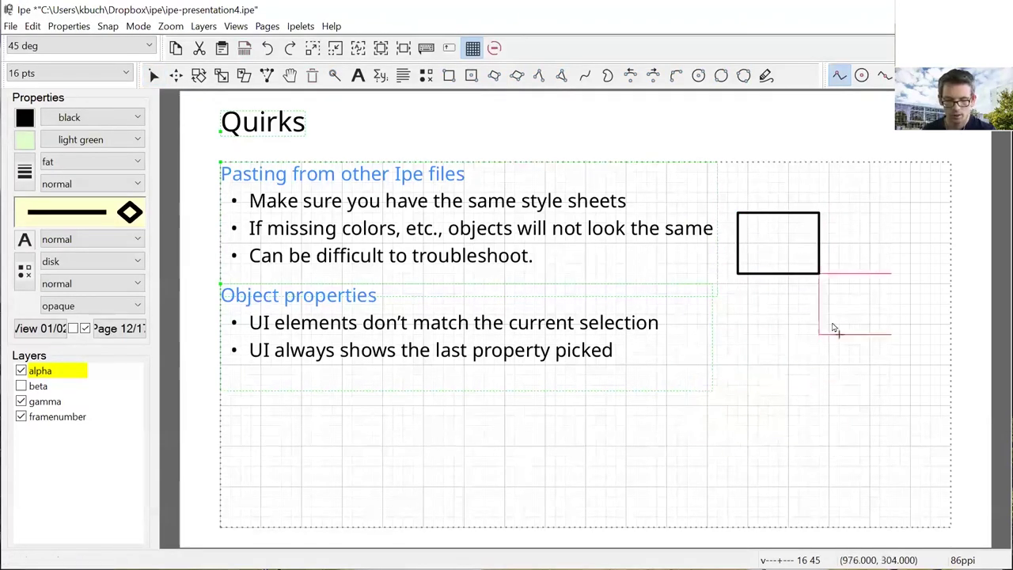
drag(827, 325, 766, 314)
mouse_move(773, 360)
mouse_down()
mouse_move(789, 285)
mouse_move(749, 267)
mouse_move(829, 280)
mouse_move(768, 276)
mouse_move(778, 356)
mouse_up()
key(Escape)
click(32, 26)
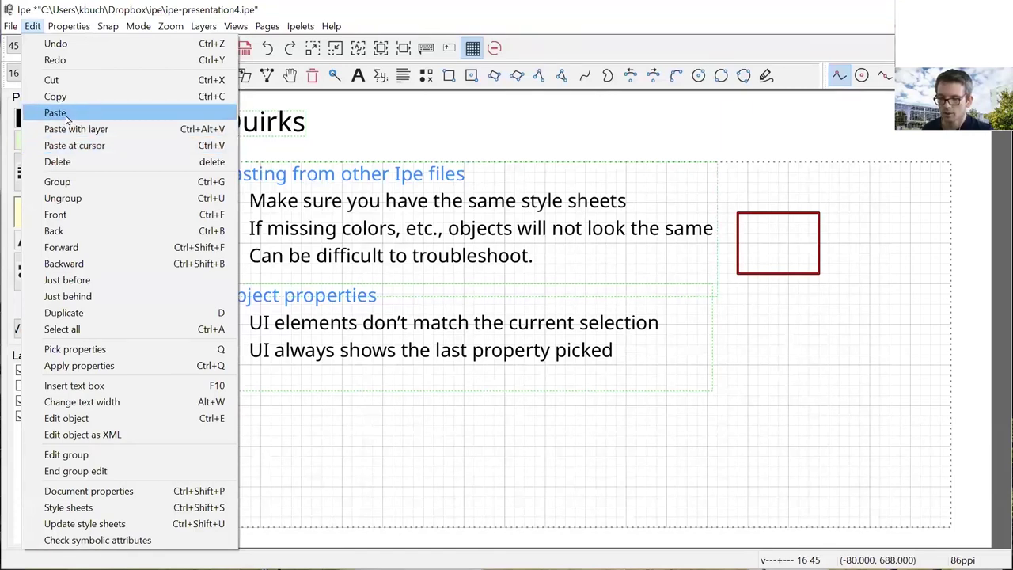
click(204, 113)
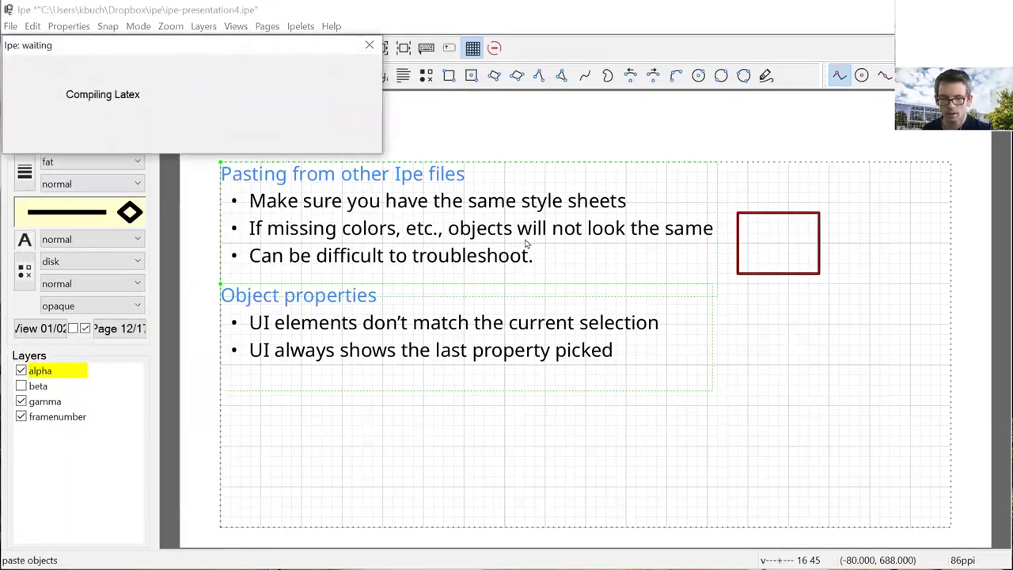
key(Page_Down)
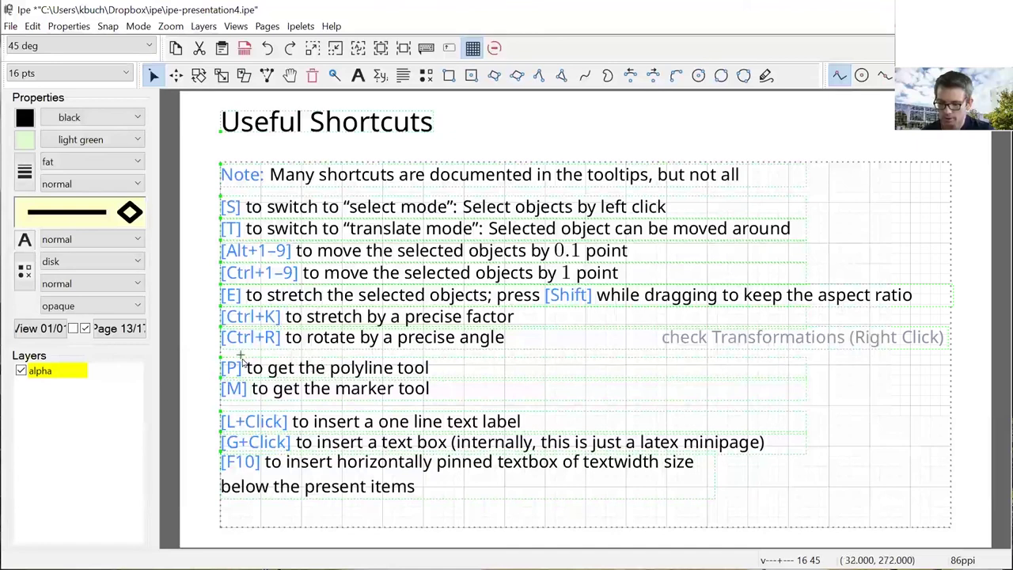
Page through Aligning and Positioning and Pages, Layers, and Views to page 16 'More hints'.
key(Page_Down)
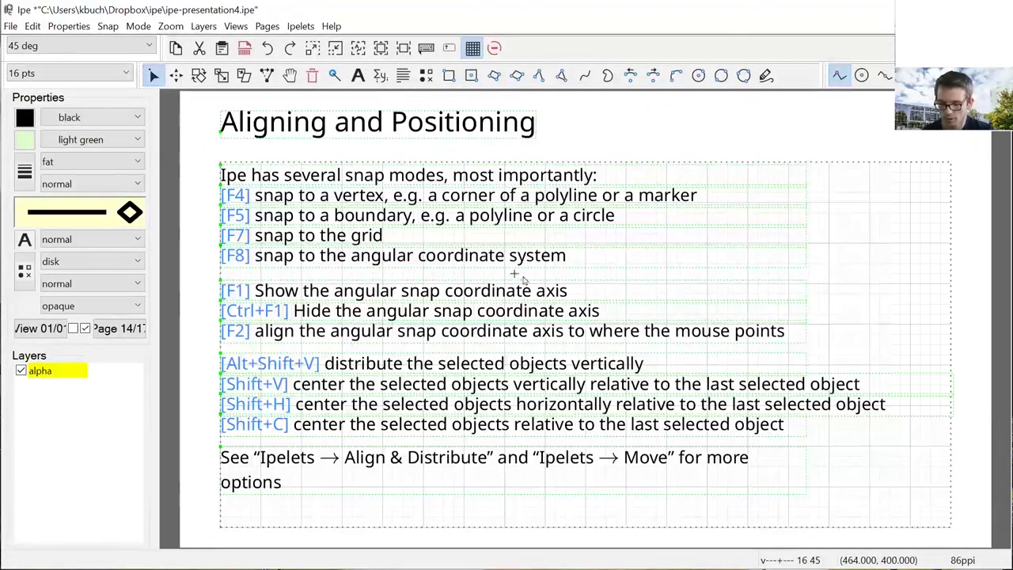
click(267, 26)
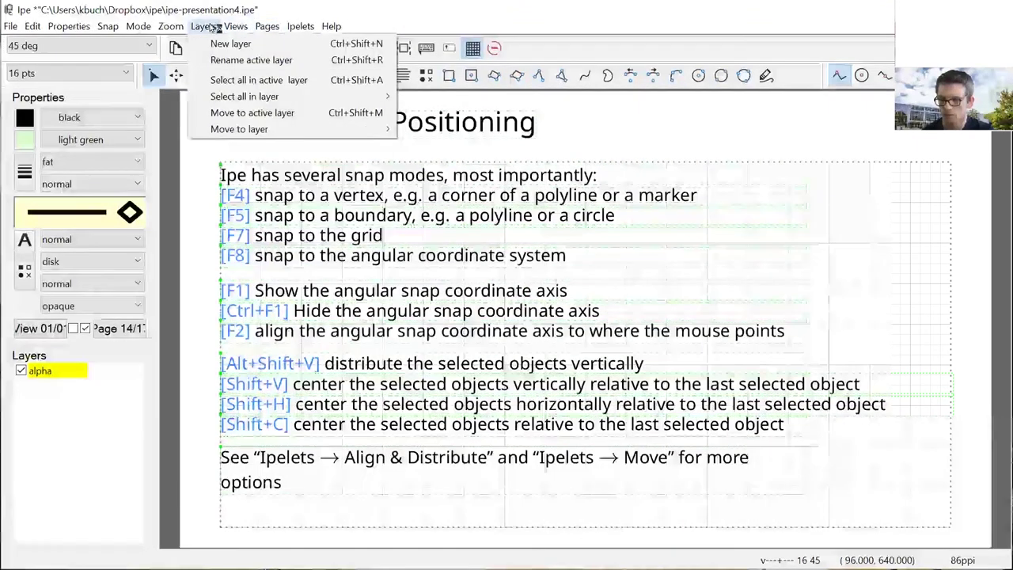
mouse_move(301, 26)
mouse_move(316, 45)
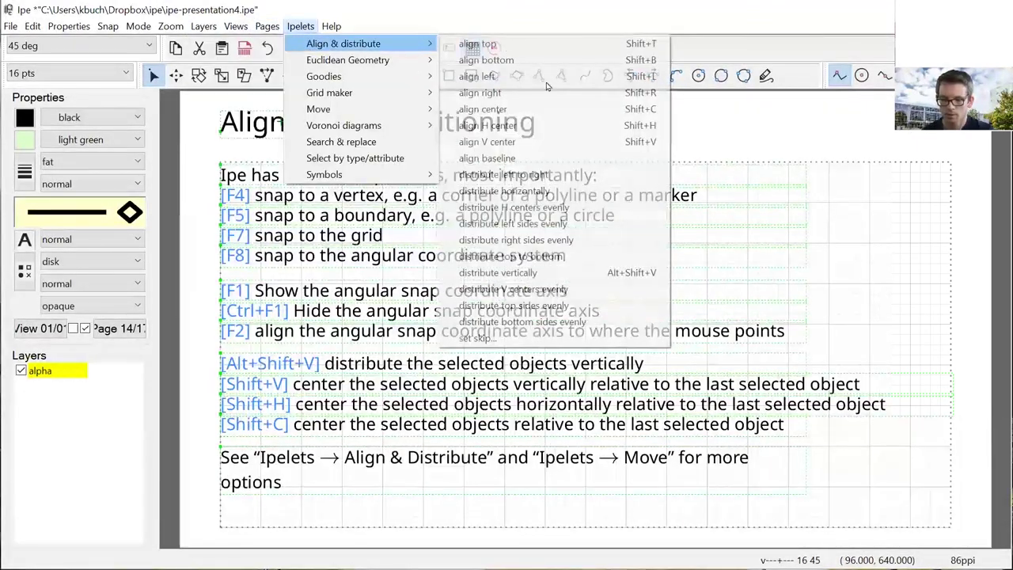
key(Escape)
key(Escape)
key(Page_Down)
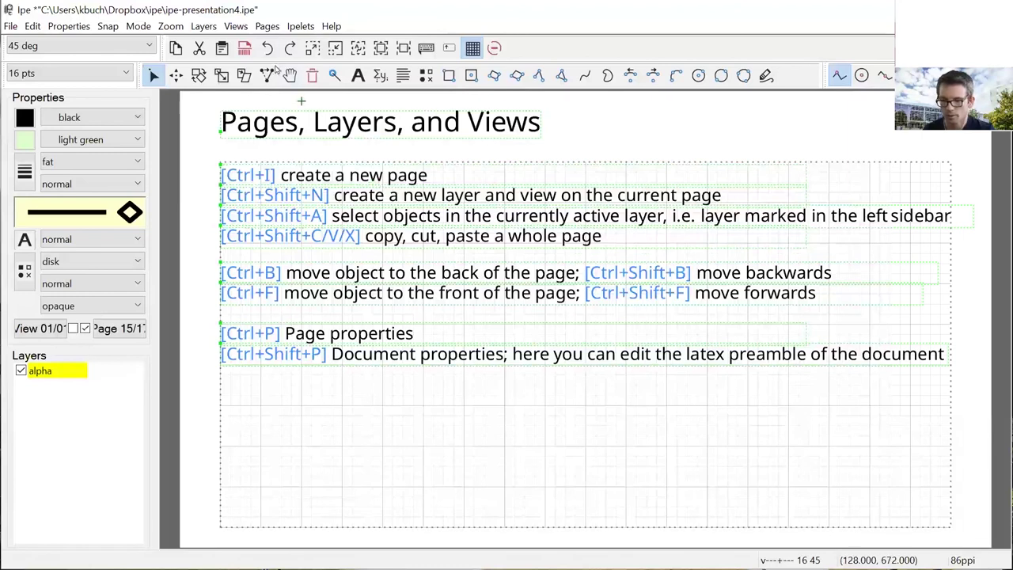
key(Page_Down)
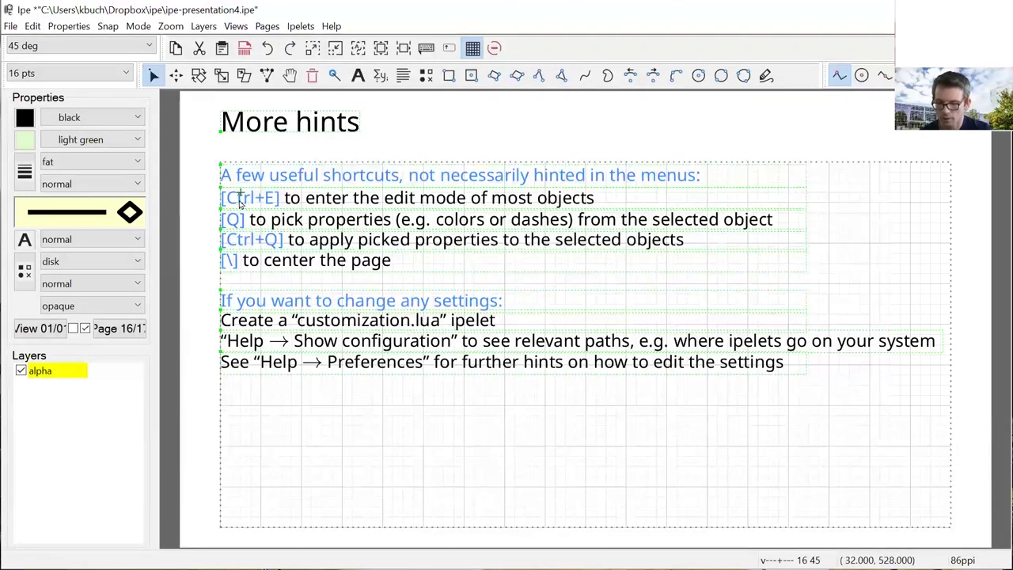
Draw a bent polyline near the top-right corner and reshape it by moving a vertex.
click(539, 75)
click(849, 163)
right_click(891, 204)
click(891, 252)
right_click(818, 294)
key(ctrl+e)
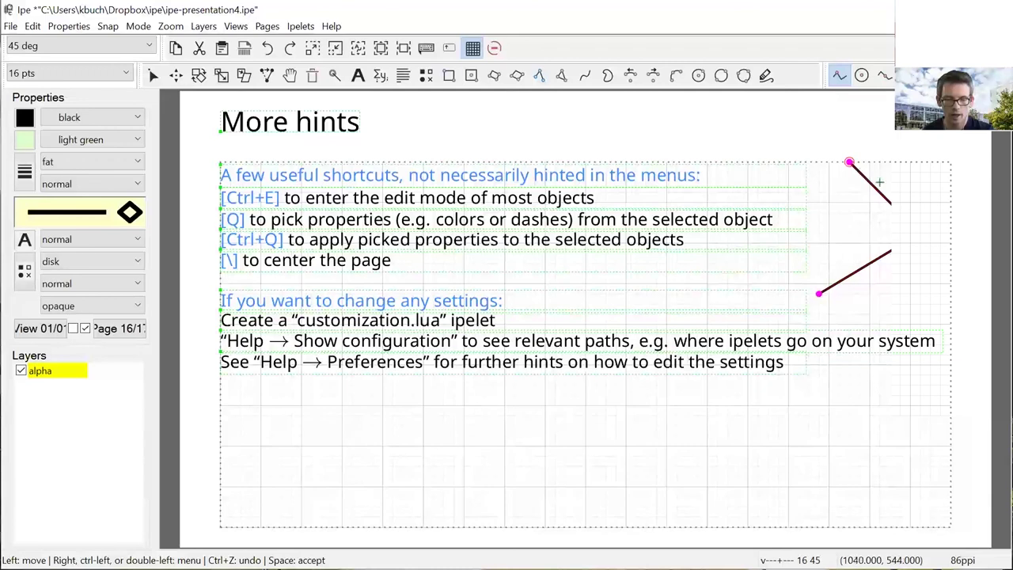
drag(891, 204, 863, 224)
key(space)
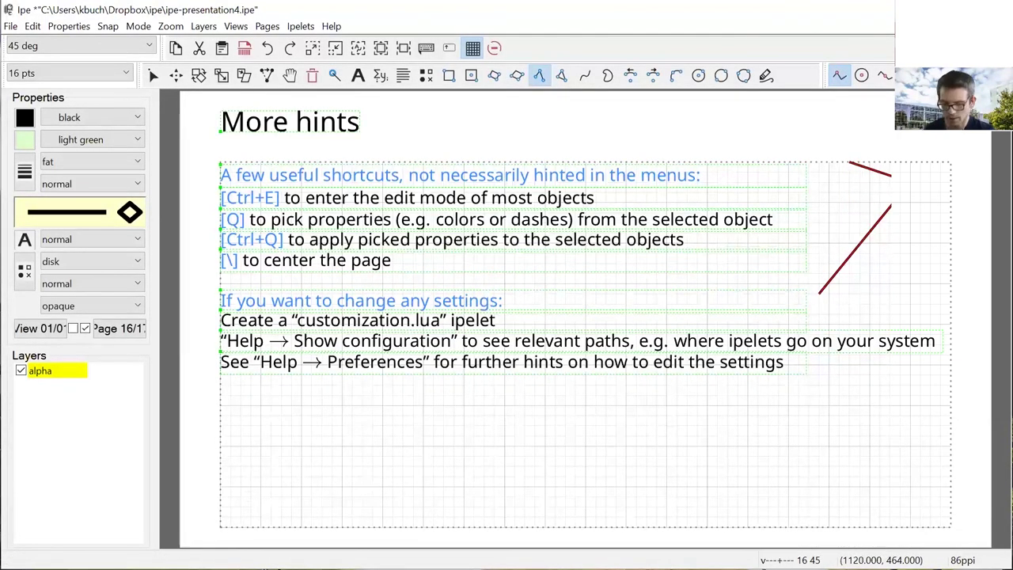
Add a 'hellos' paragraph below the hints and append 'kfgdgh' to the Preferences hint.
key(shift+t)
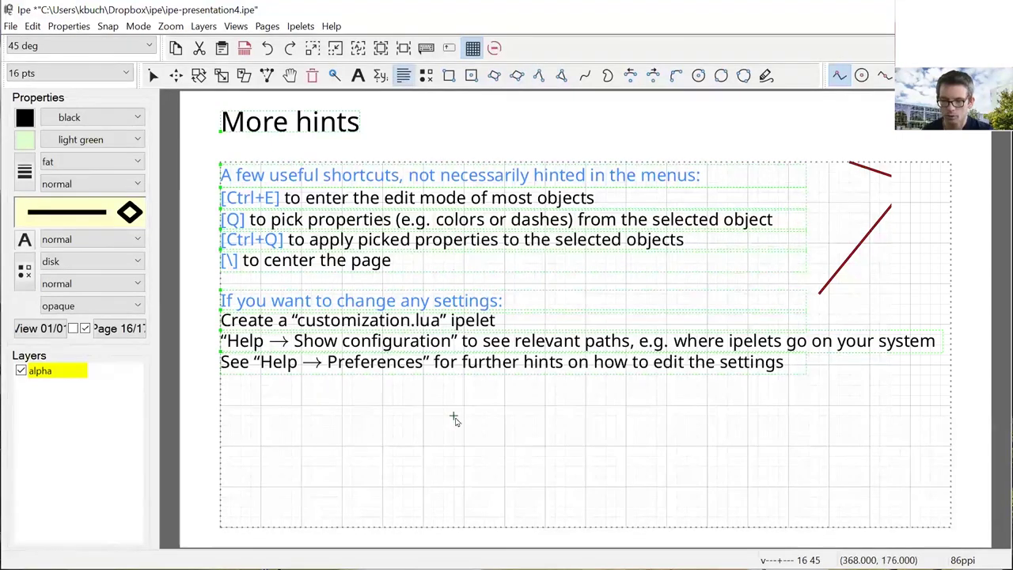
click(433, 406)
text(hellos)
click(253, 386)
key(ctrl+e)
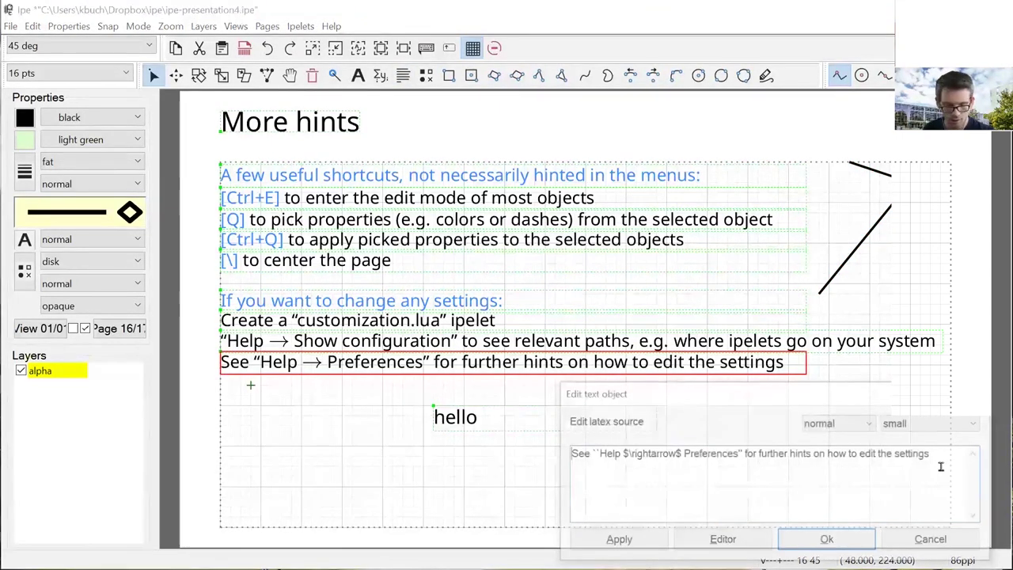
text(kfgdgh)
click(826, 539)
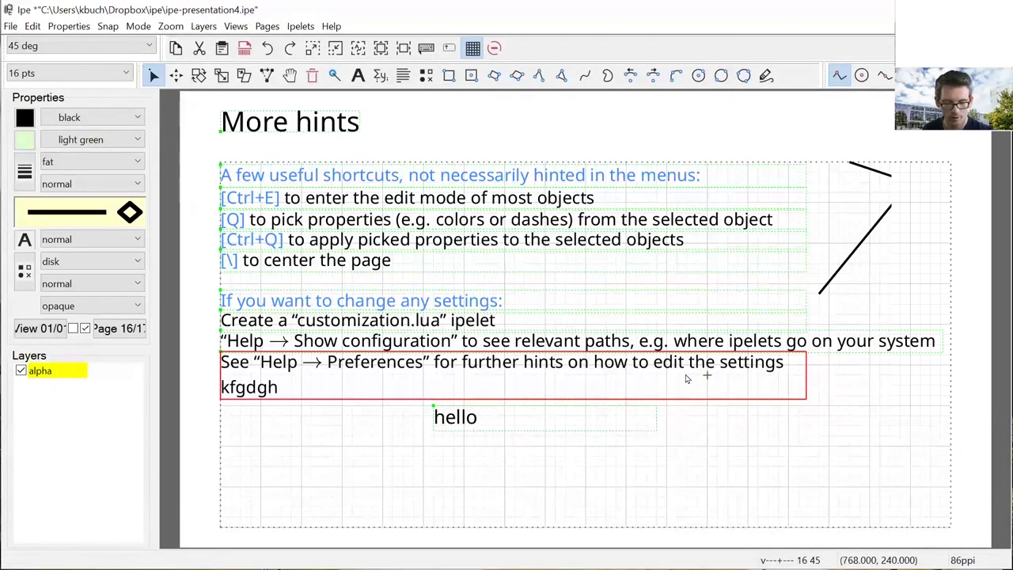
Widen the Preferences hint paragraph so its text fits on one line.
right_click(810, 374)
click(857, 302)
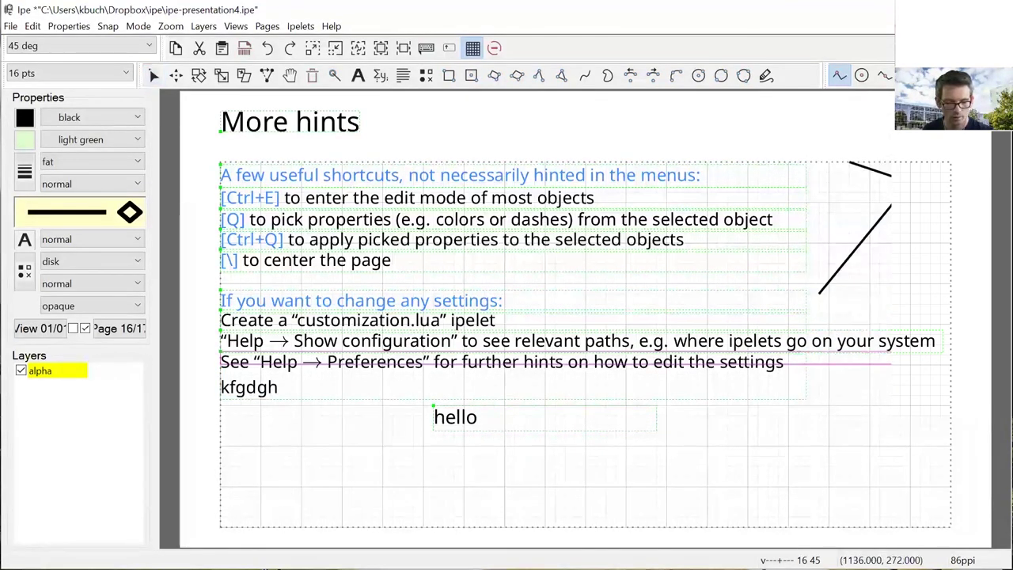
click(891, 364)
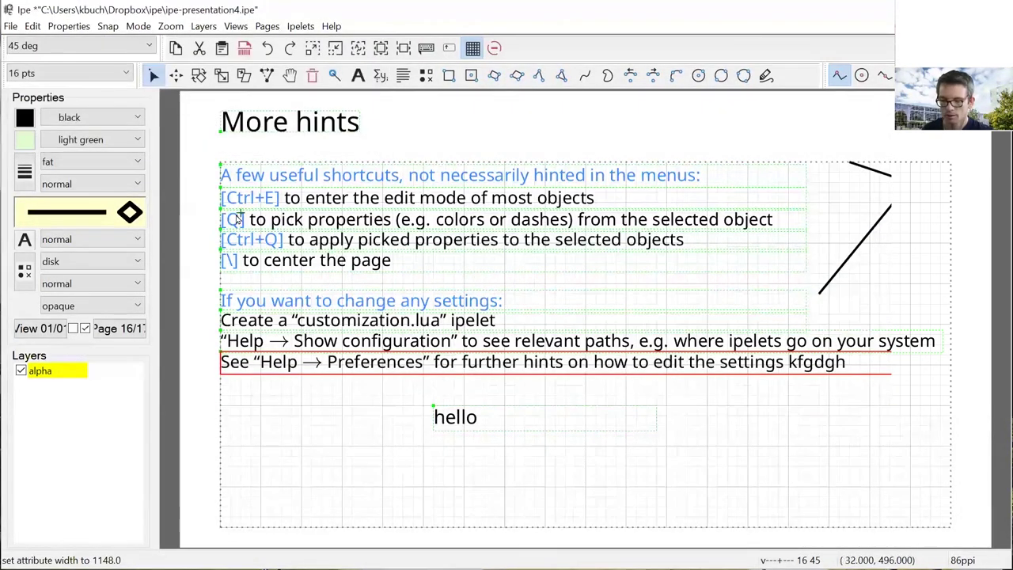
click(798, 255)
click(171, 26)
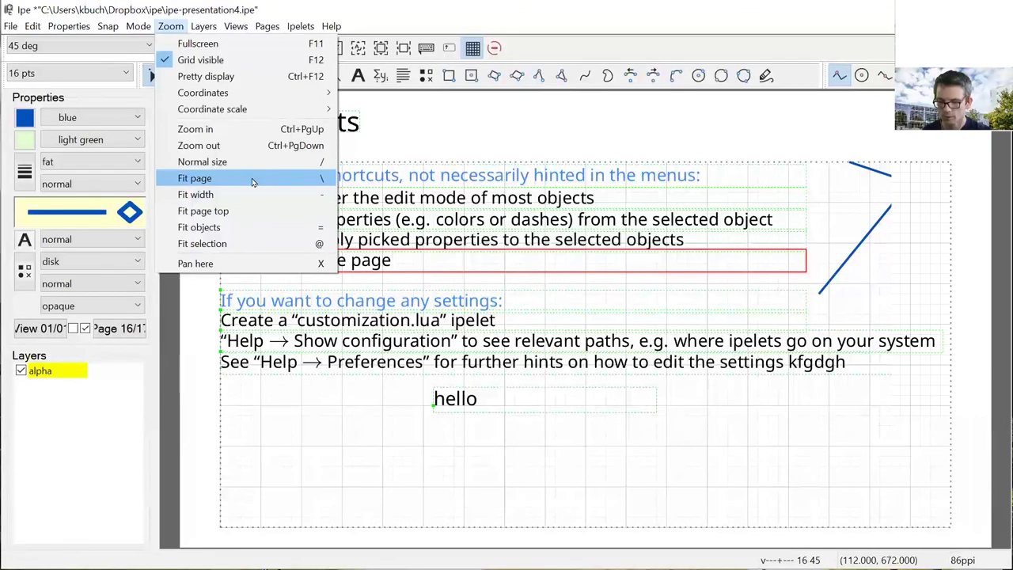
Zoom to fit objects, then the whole page, and advance to page 17 'What will you draw?'.
click(257, 232)
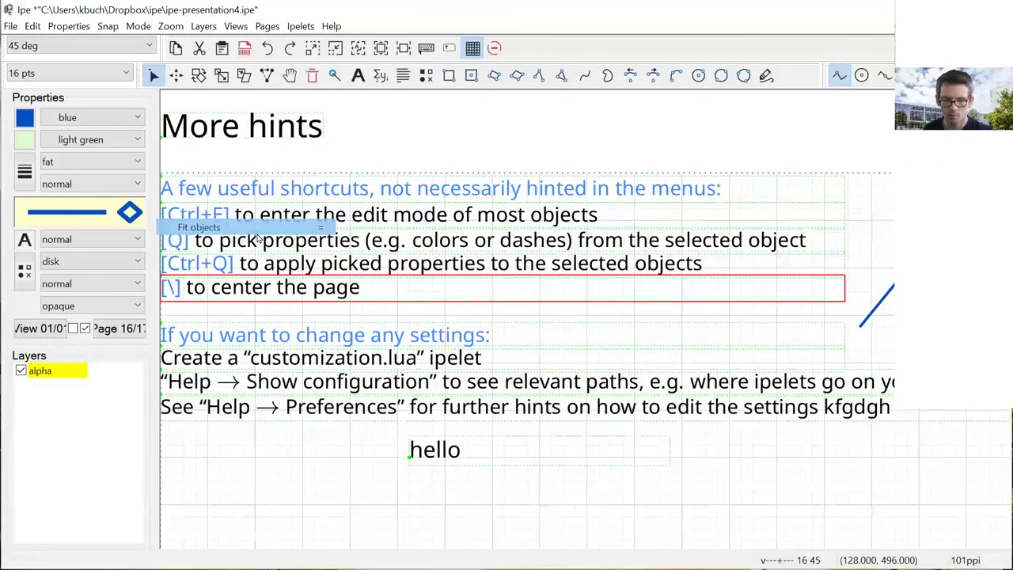
key(backslash)
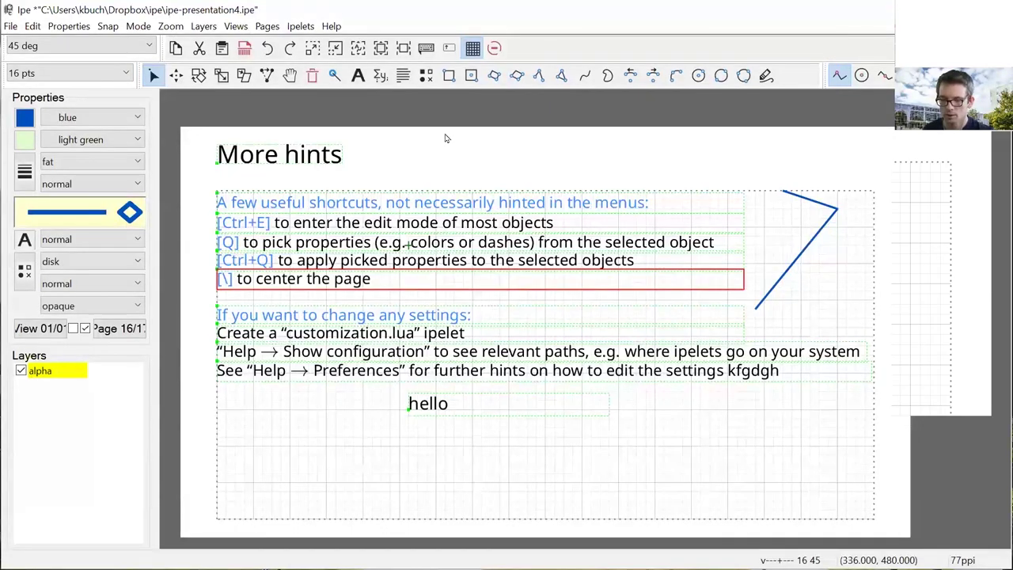
key(Page_Down)
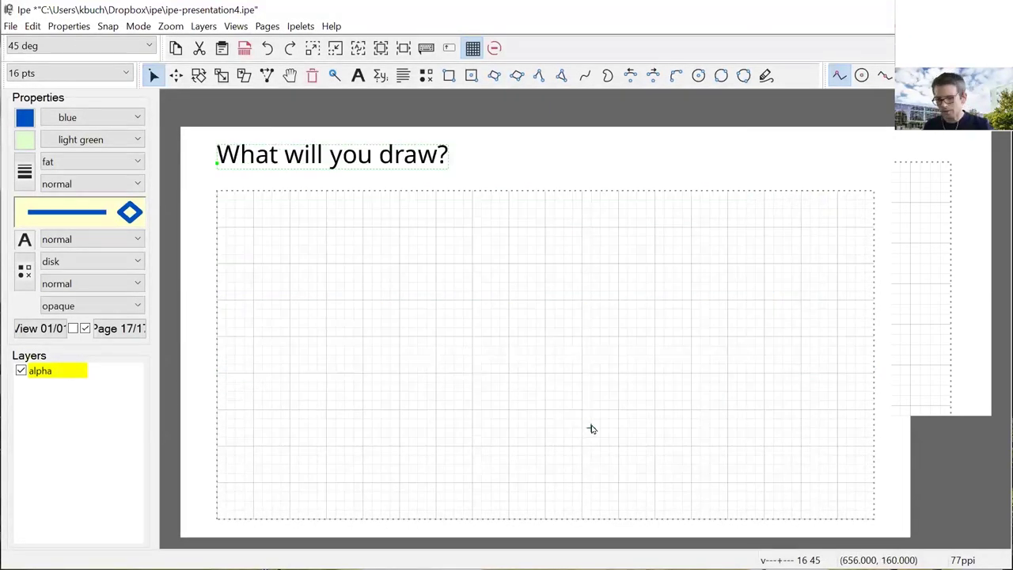